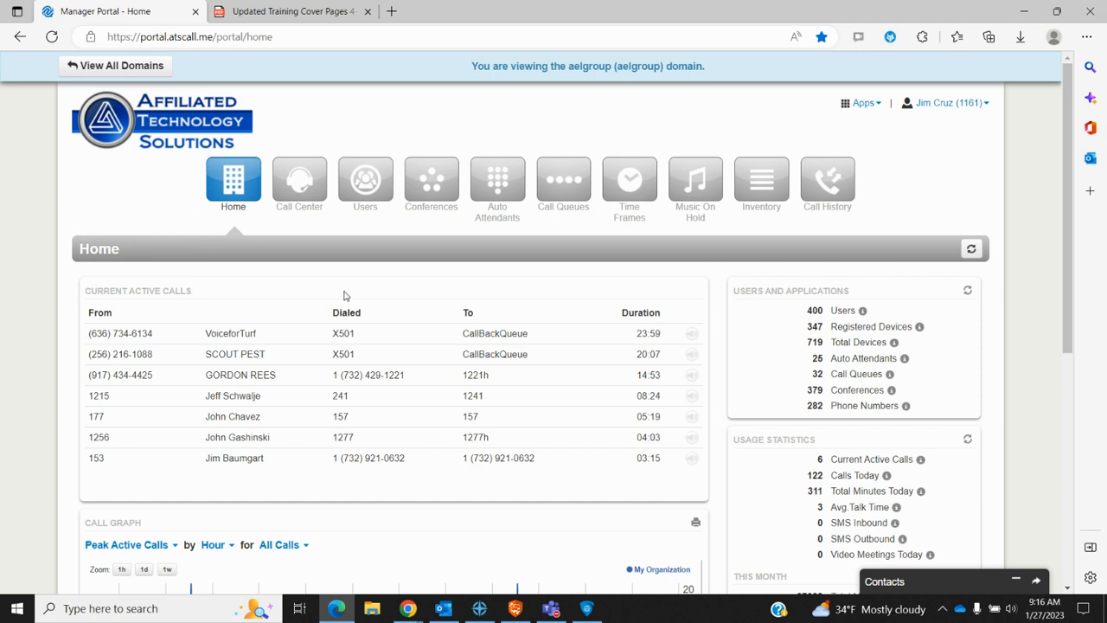
Step: Review the call graph's metric, time interval and call type choices without changing them
scroll(439, 354, down, 1)
scroll(439, 355, down, 1)
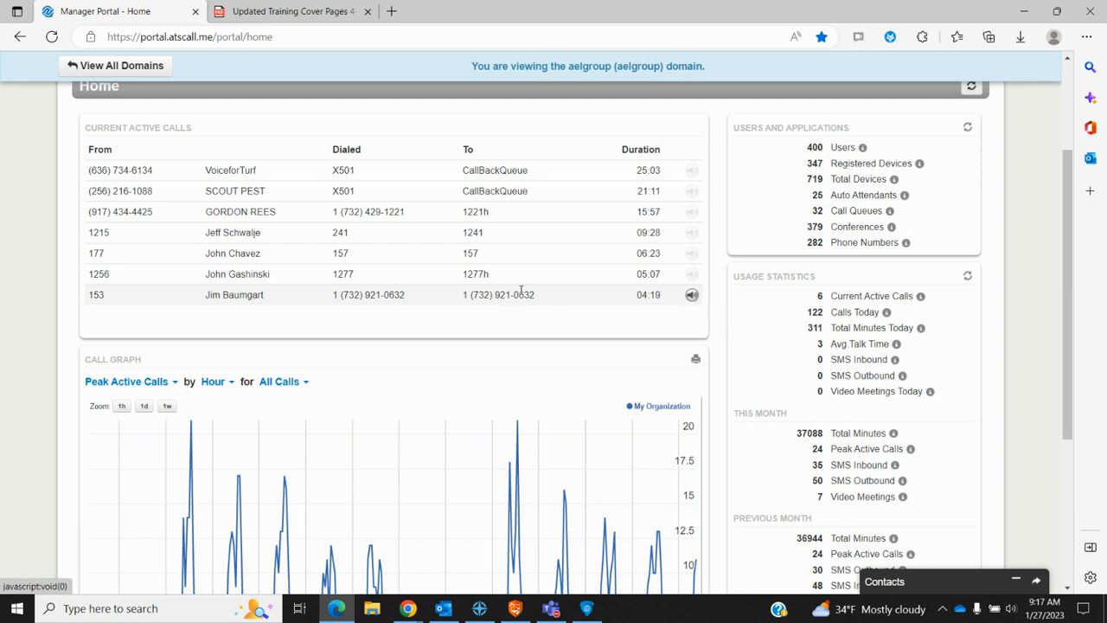
scroll(511, 294, down, 2)
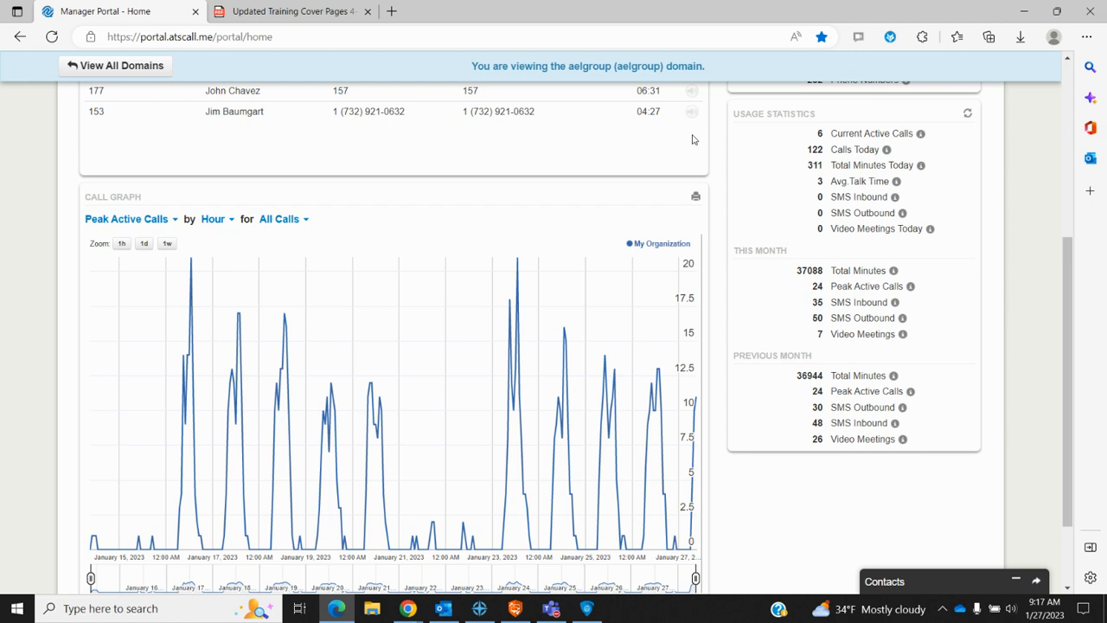
scroll(584, 182, down, 2)
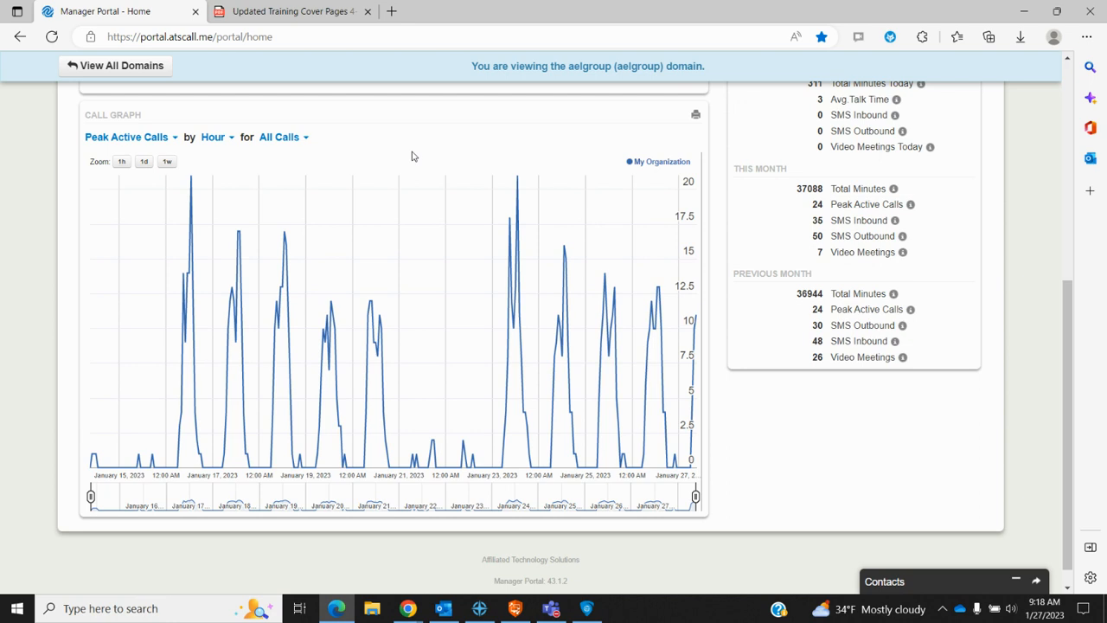
click(176, 143)
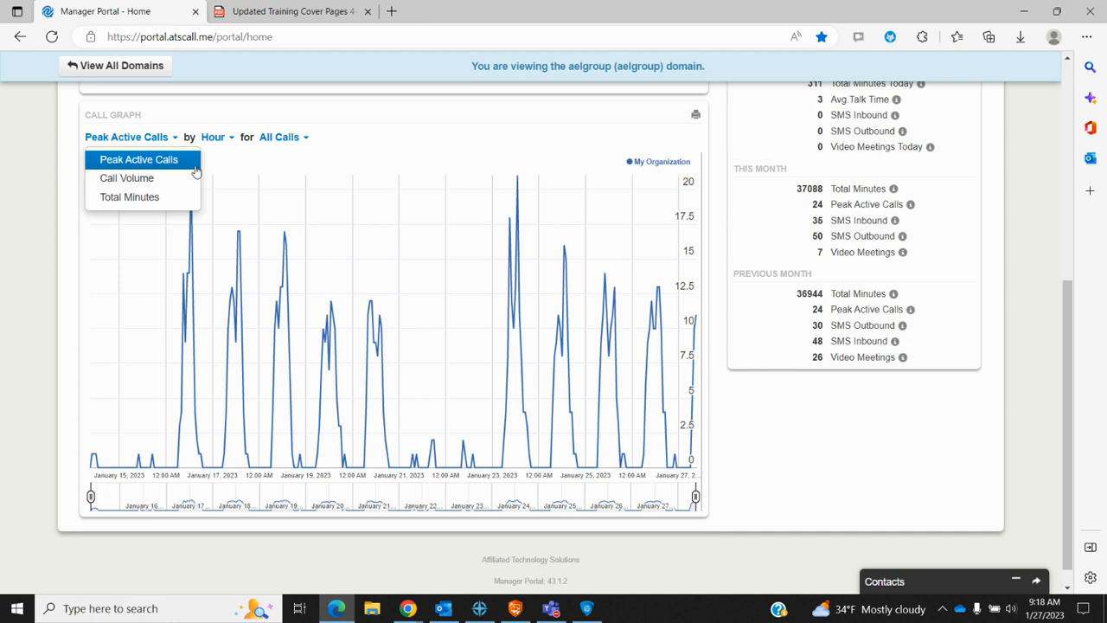
click(234, 143)
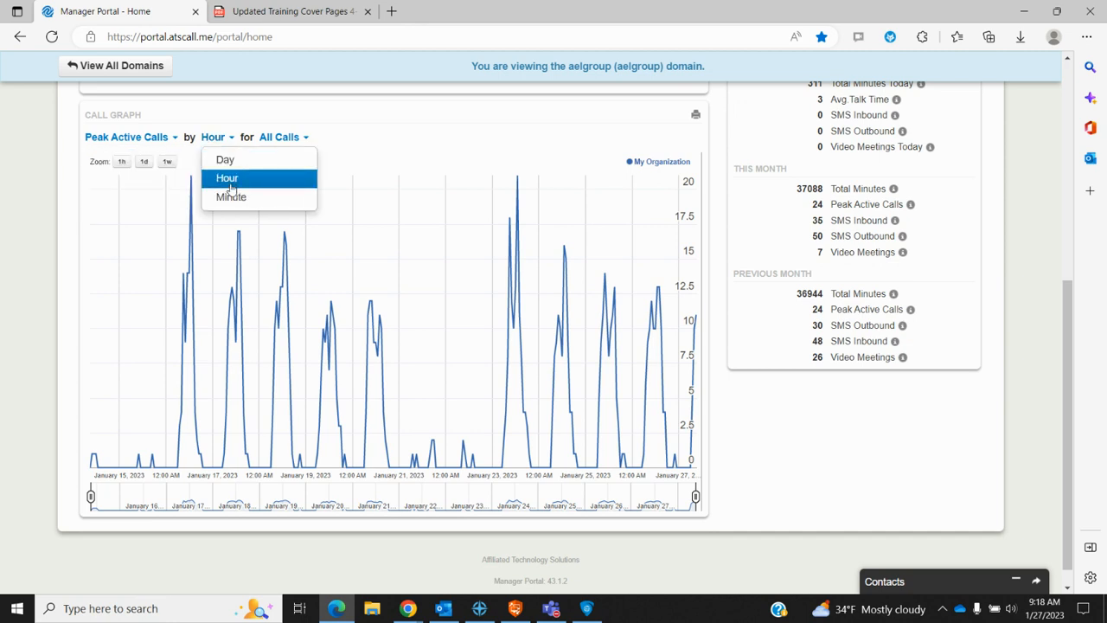
click(381, 133)
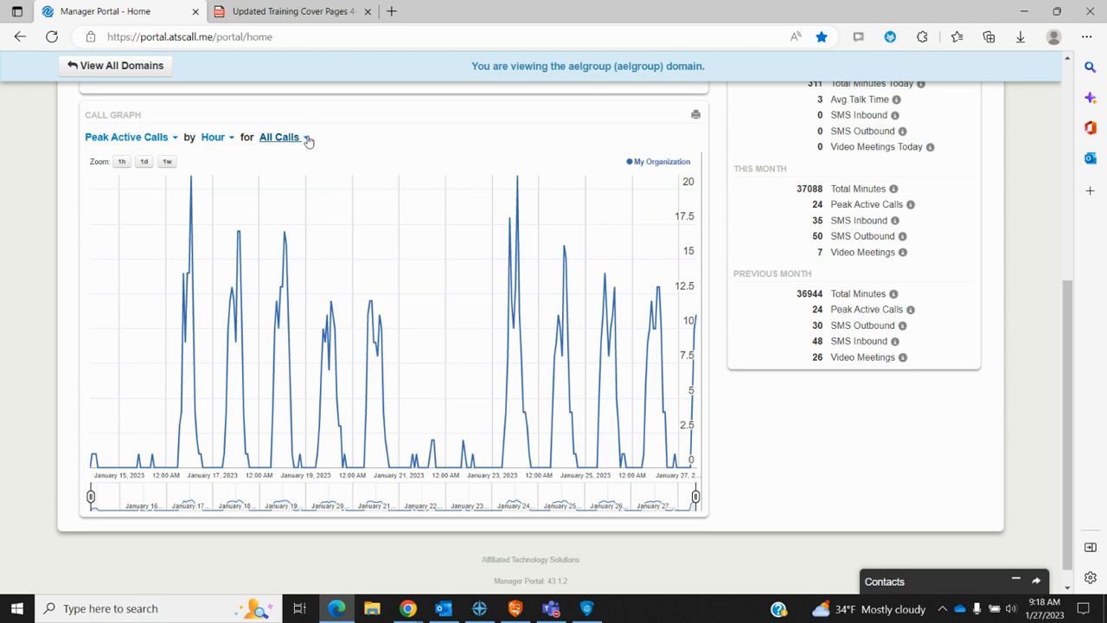
click(307, 139)
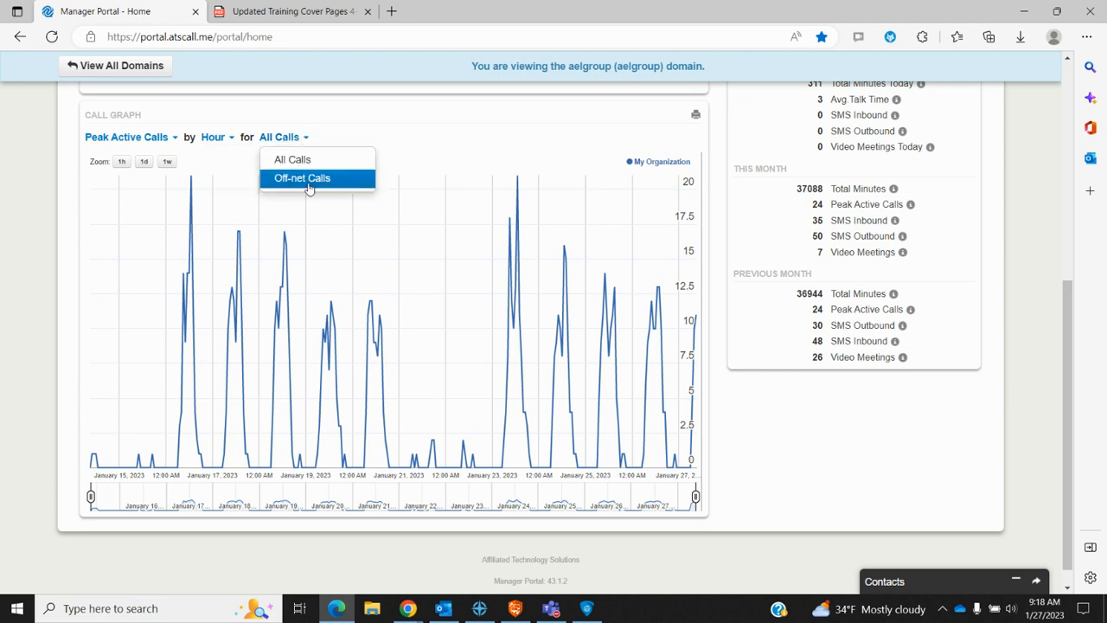
click(445, 156)
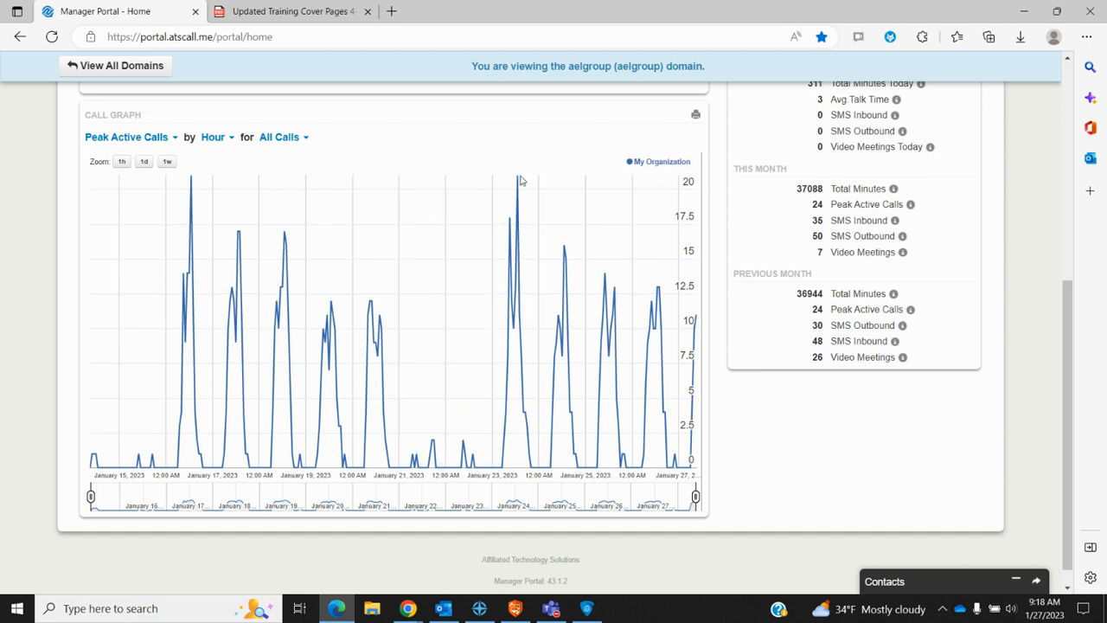
Step: Scroll through the dashboard to look over its statistics panels
mouse_move(519, 182)
scroll(927, 483, up, 4)
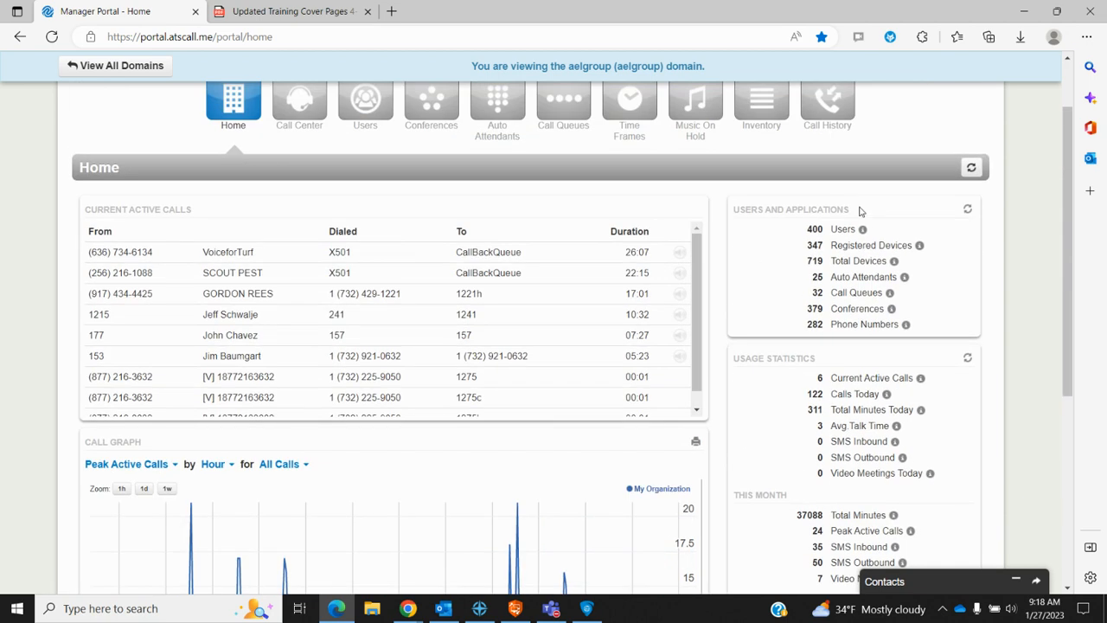
scroll(871, 426, down, 1)
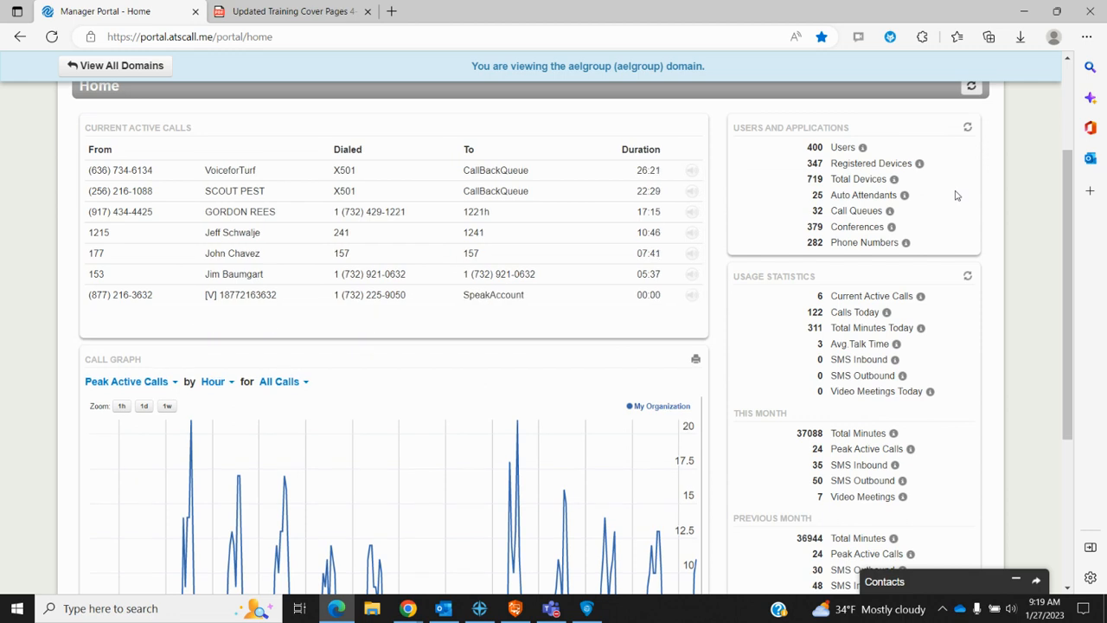
mouse_move(865, 156)
mouse_move(922, 170)
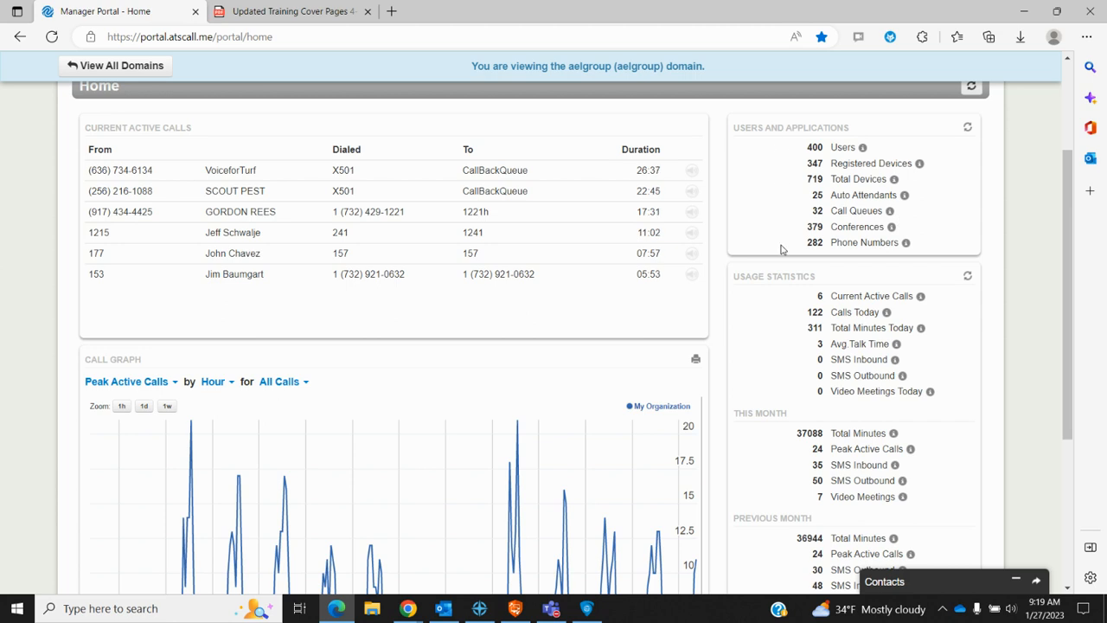
scroll(1042, 354, down, 2)
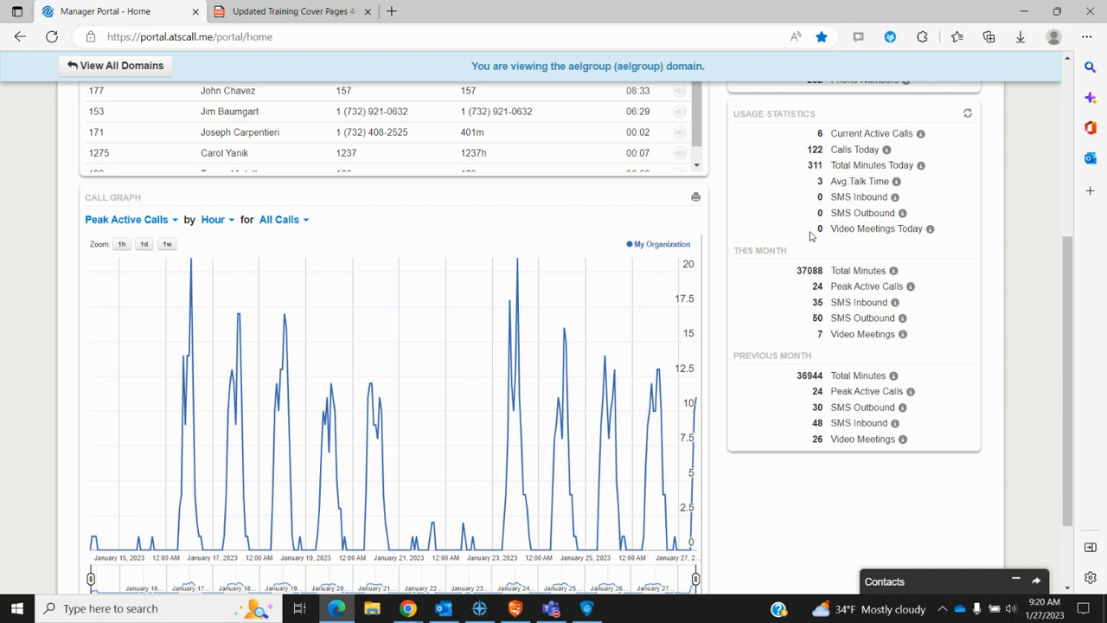
mouse_move(902, 213)
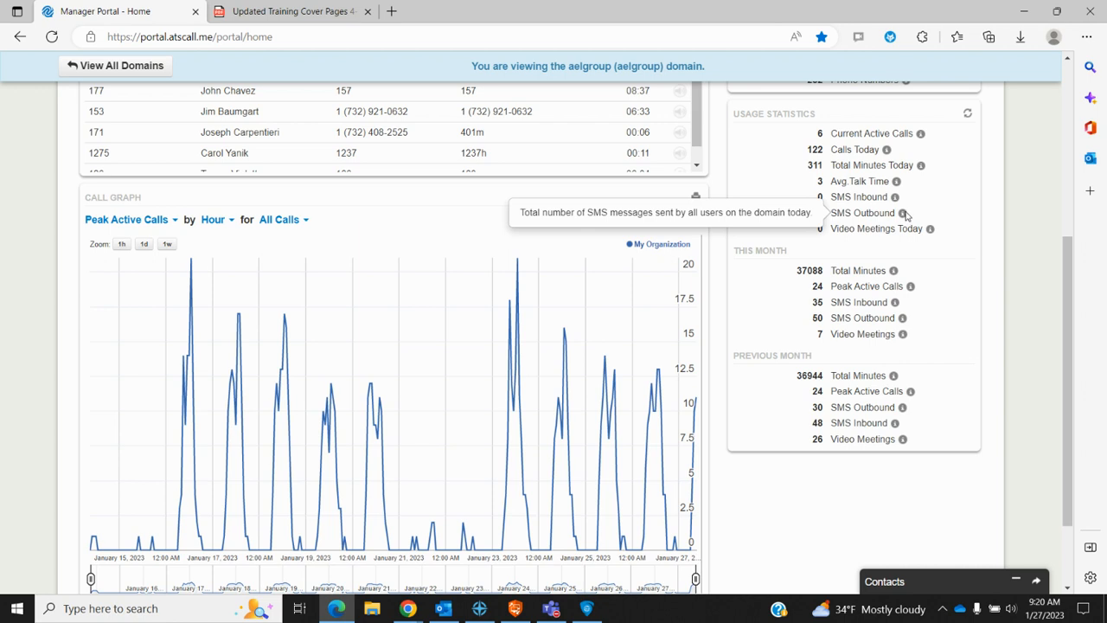
mouse_move(899, 190)
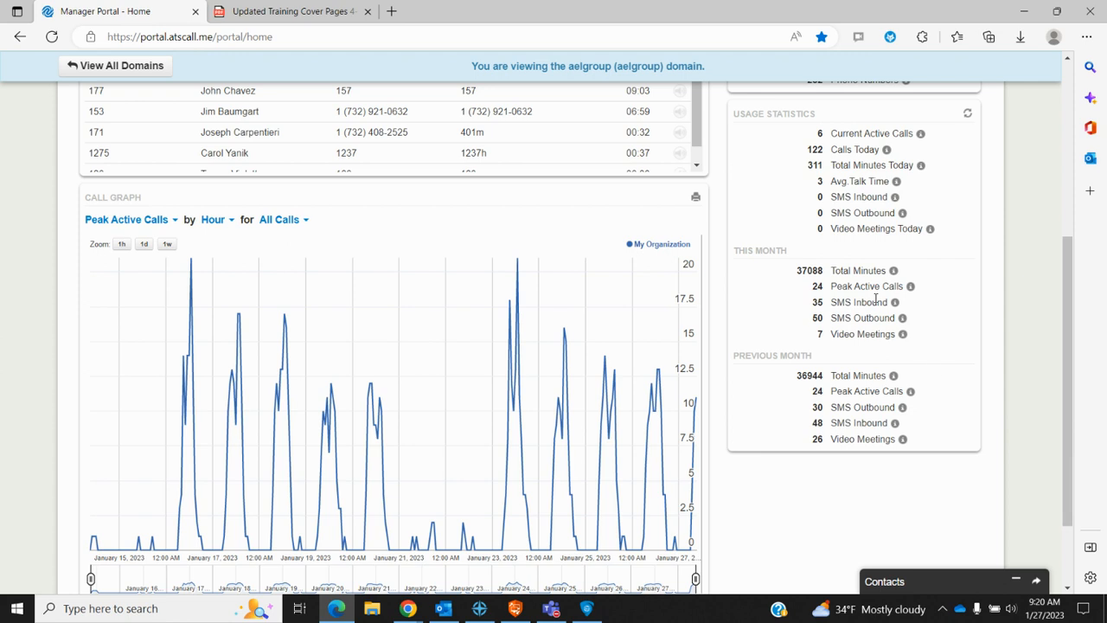
mouse_move(858, 333)
scroll(778, 413, up, 3)
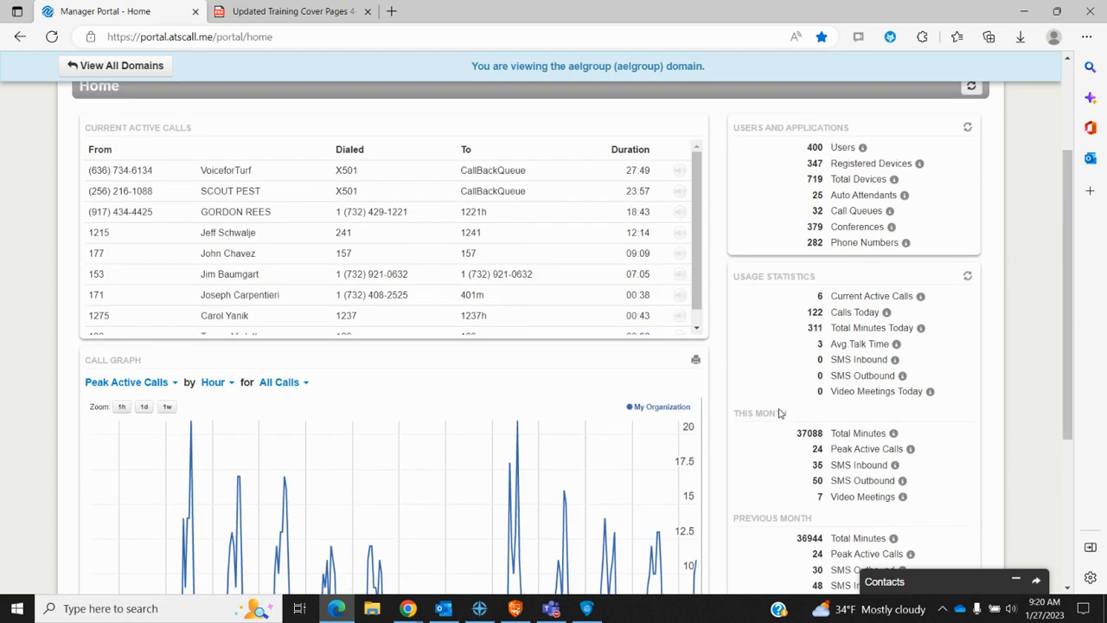
scroll(779, 413, up, 1)
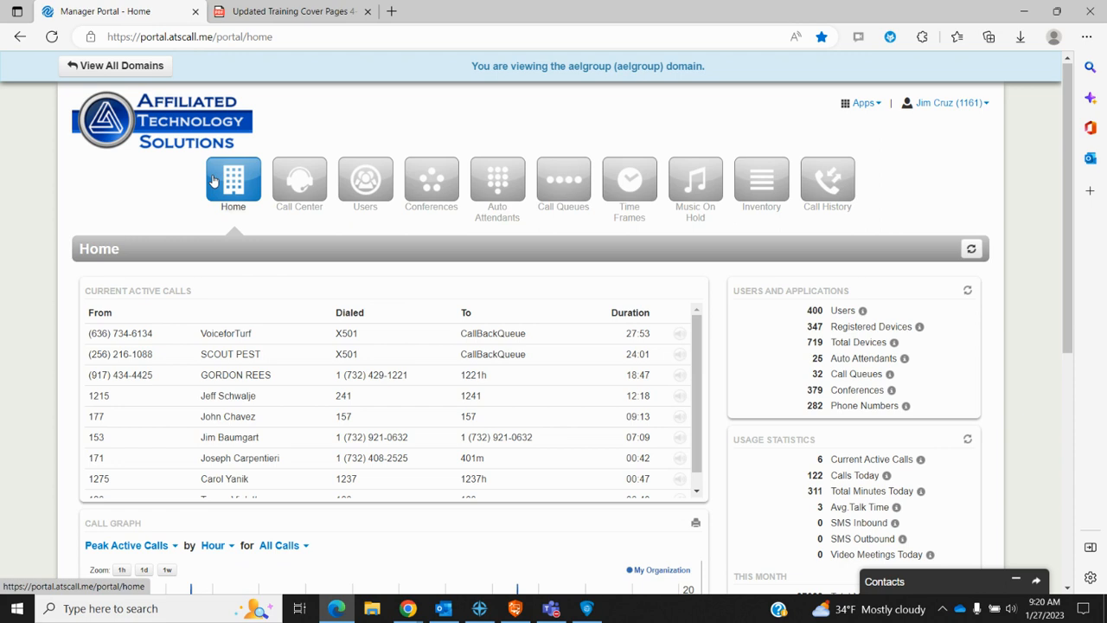
Step: View the Call Center overview of queues, statistics and agents, then go to the Users list
click(300, 179)
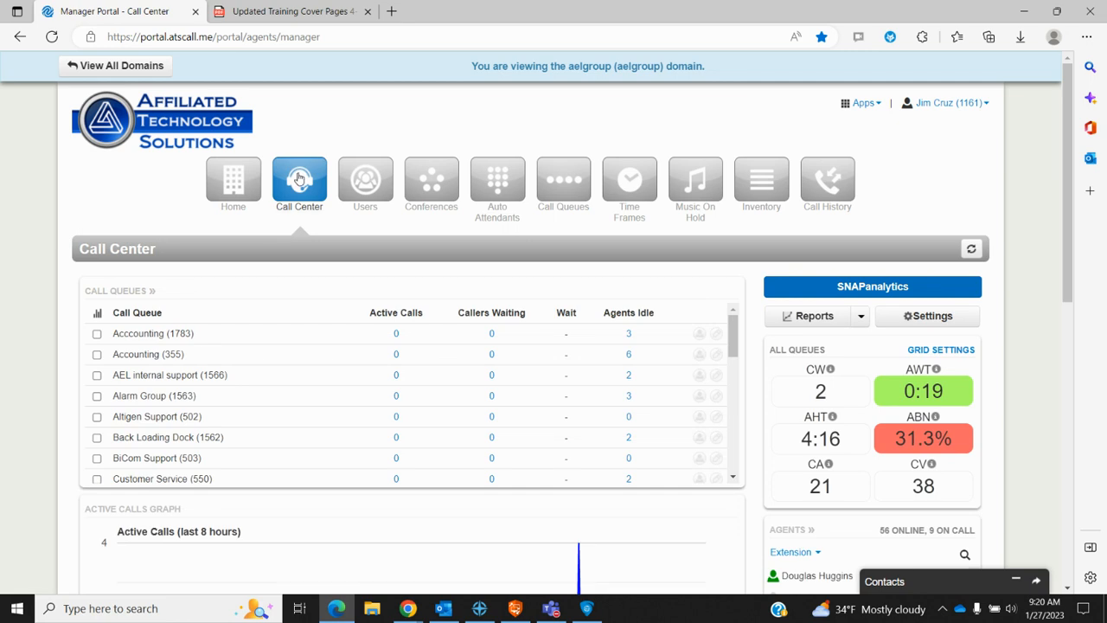
scroll(298, 178, down, 1)
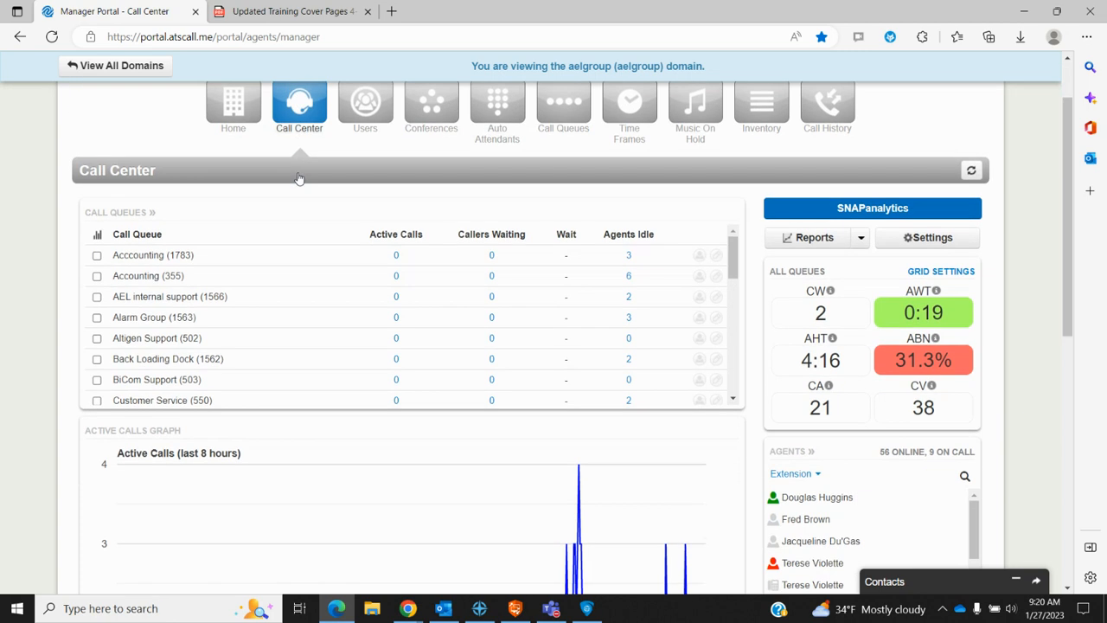
scroll(298, 178, up, 1)
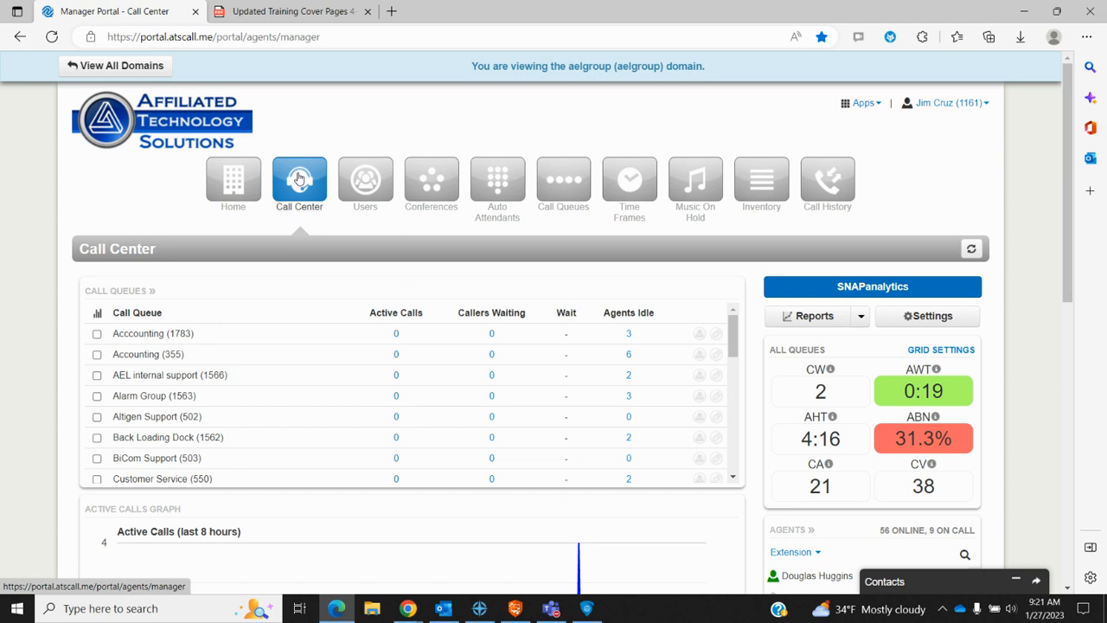
click(374, 181)
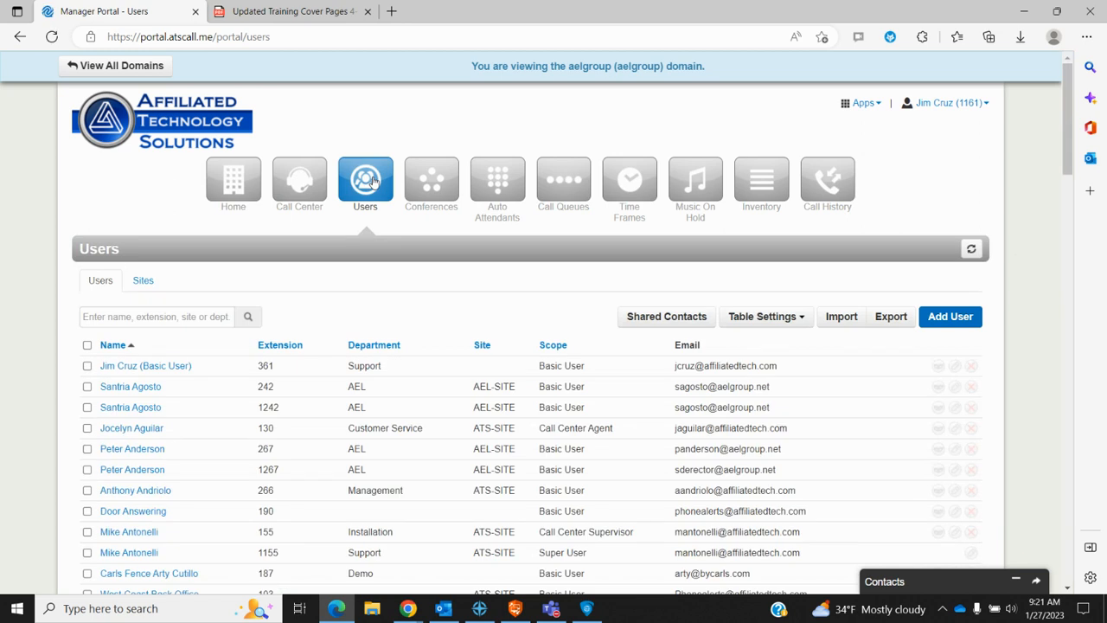
Step: Scroll through the Users table and open the extension 361 user's profile for editing
scroll(373, 181, down, 2)
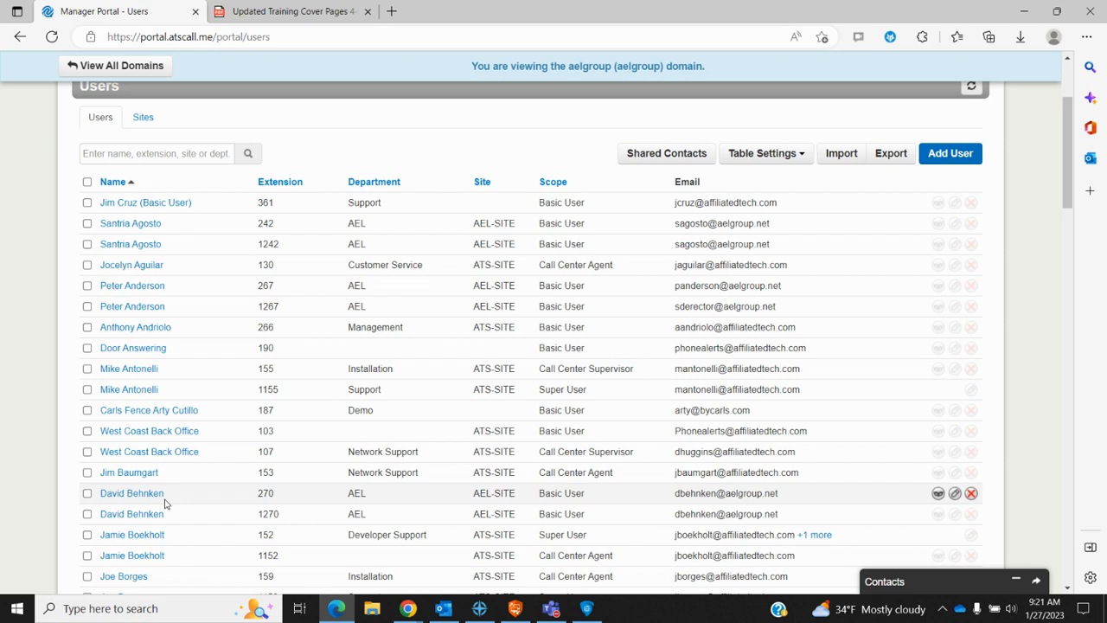
scroll(166, 504, down, 1)
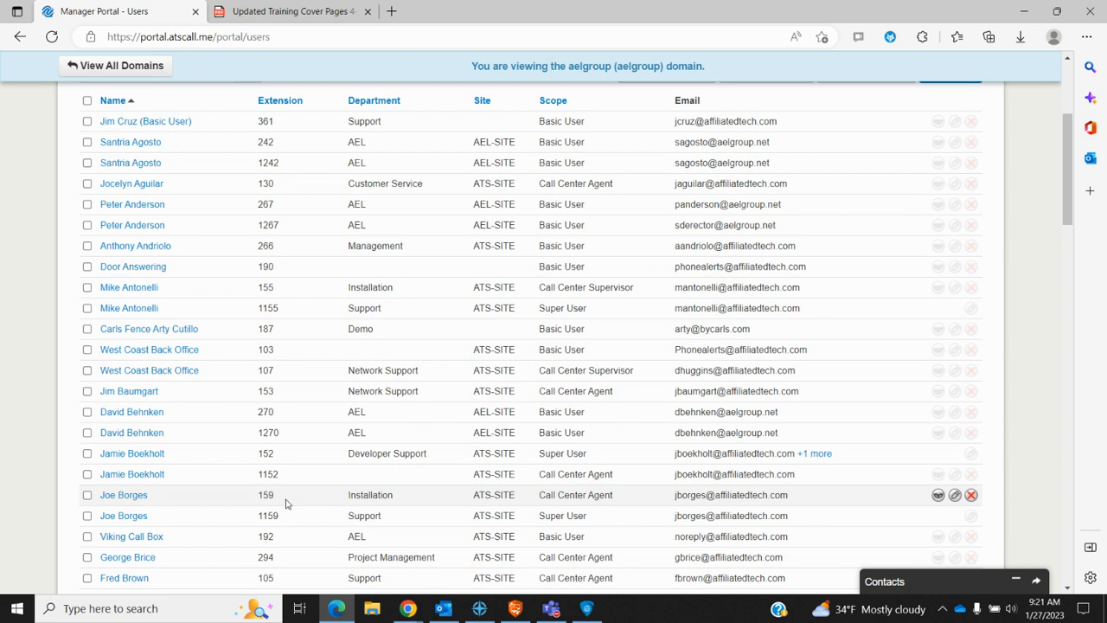
scroll(286, 504, down, 2)
scroll(286, 504, down, 1)
scroll(287, 504, up, 4)
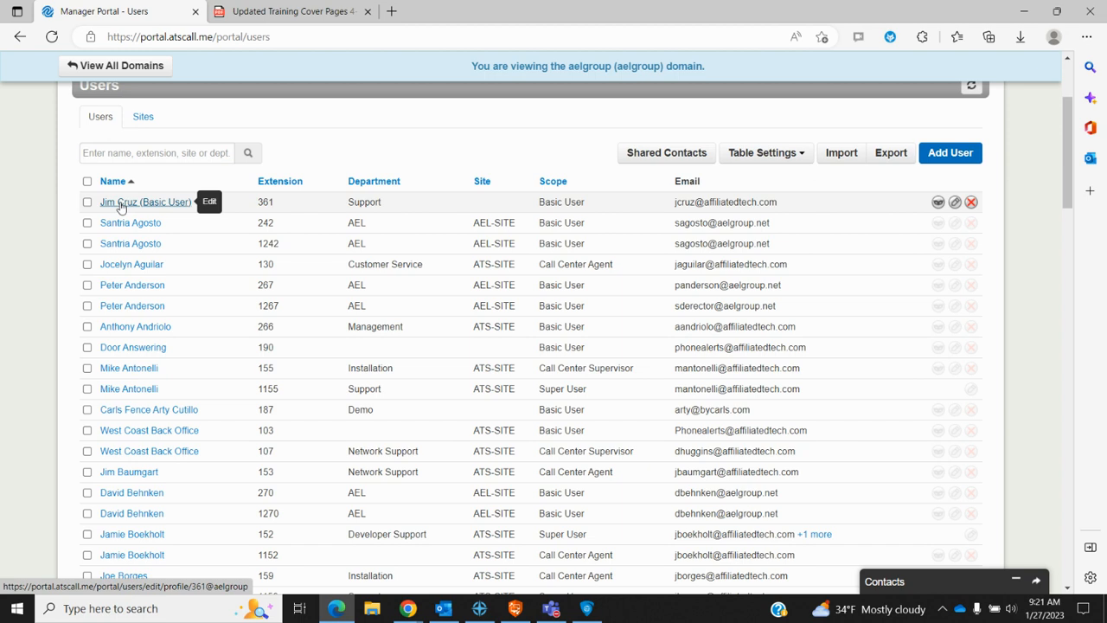
click(121, 206)
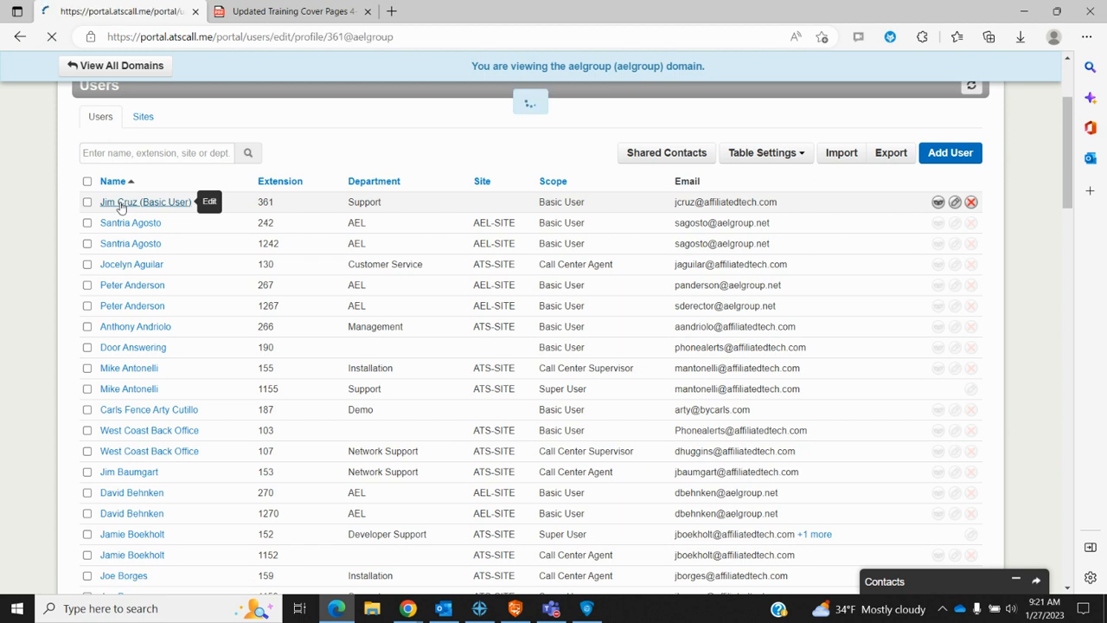
Step: Scroll to Change Voicemail PIN on user 361's profile and select the PIN value to replace
scroll(136, 364, down, 2)
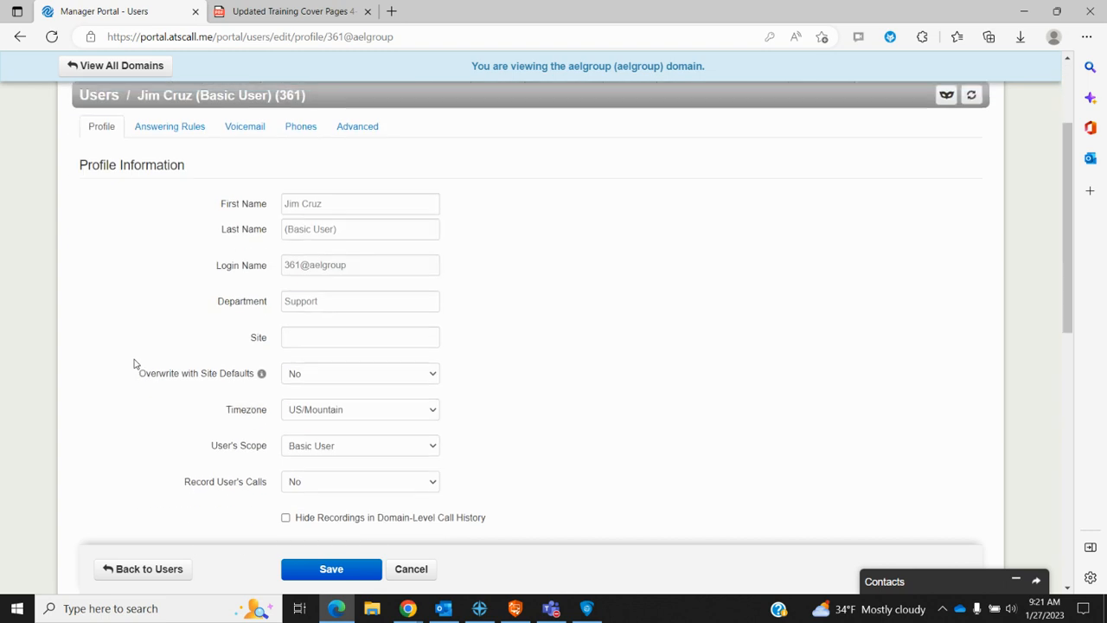
mouse_move(140, 359)
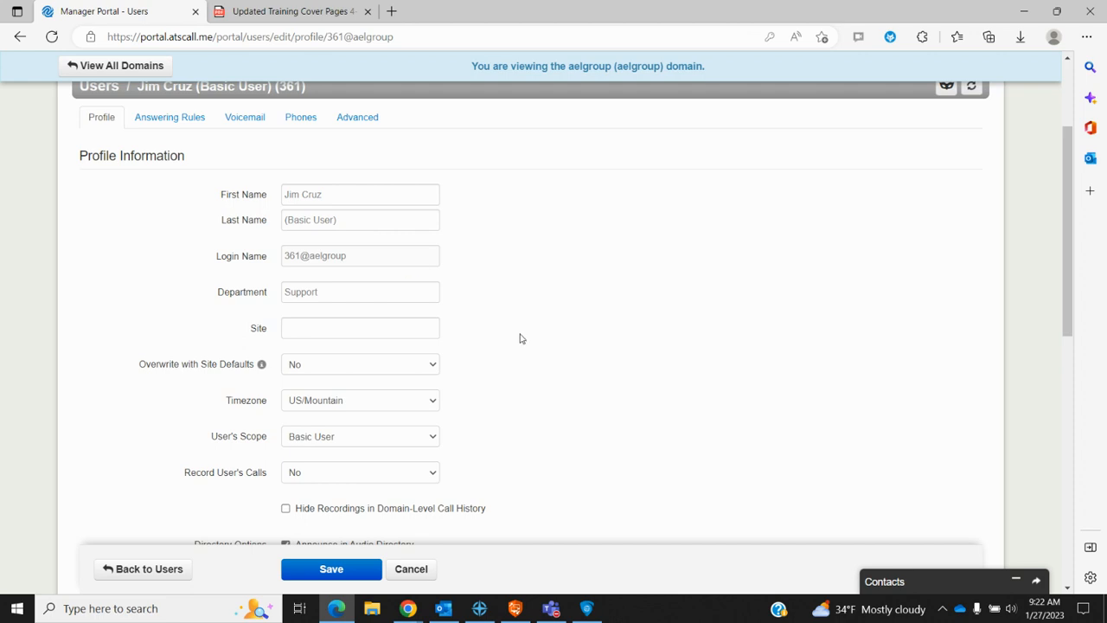
scroll(519, 339, down, 1)
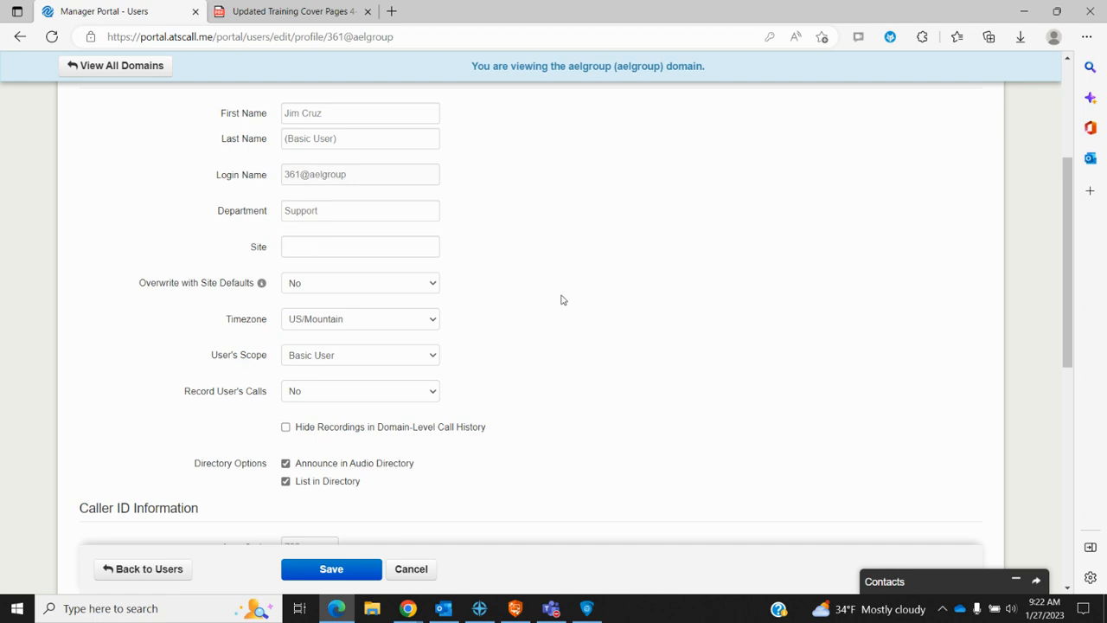
scroll(560, 299, down, 1)
scroll(460, 294, down, 2)
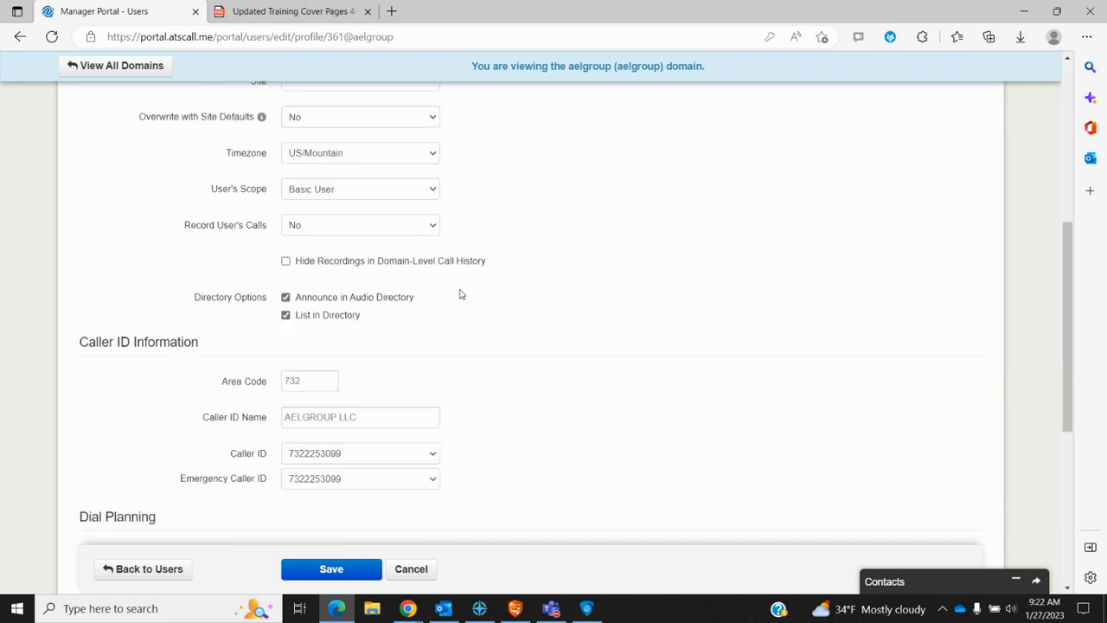
scroll(504, 363, down, 3)
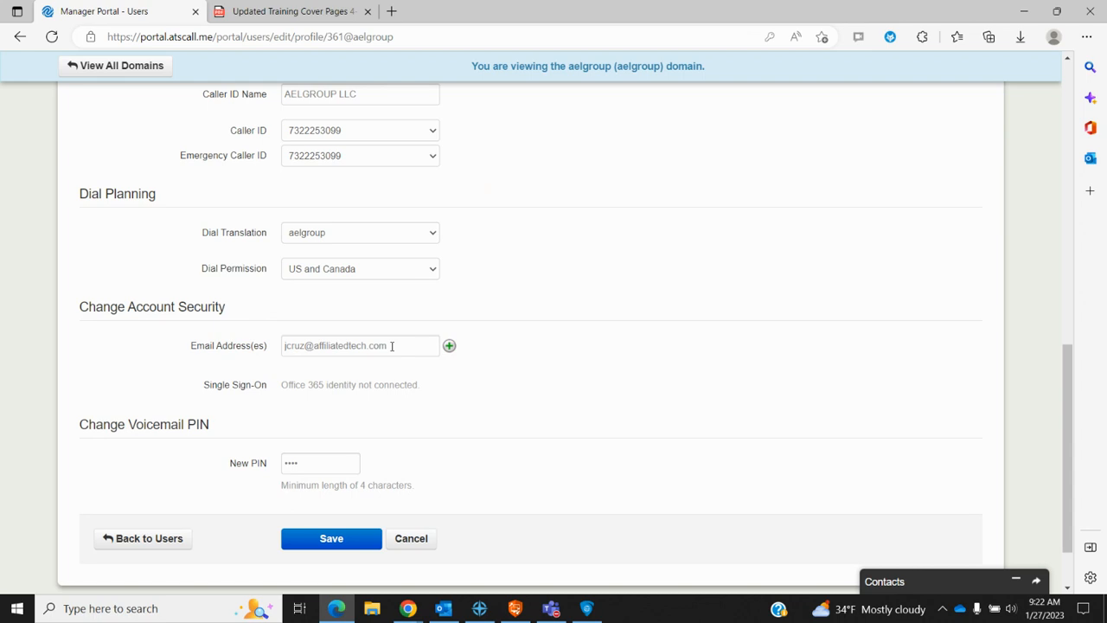
double_click(314, 468)
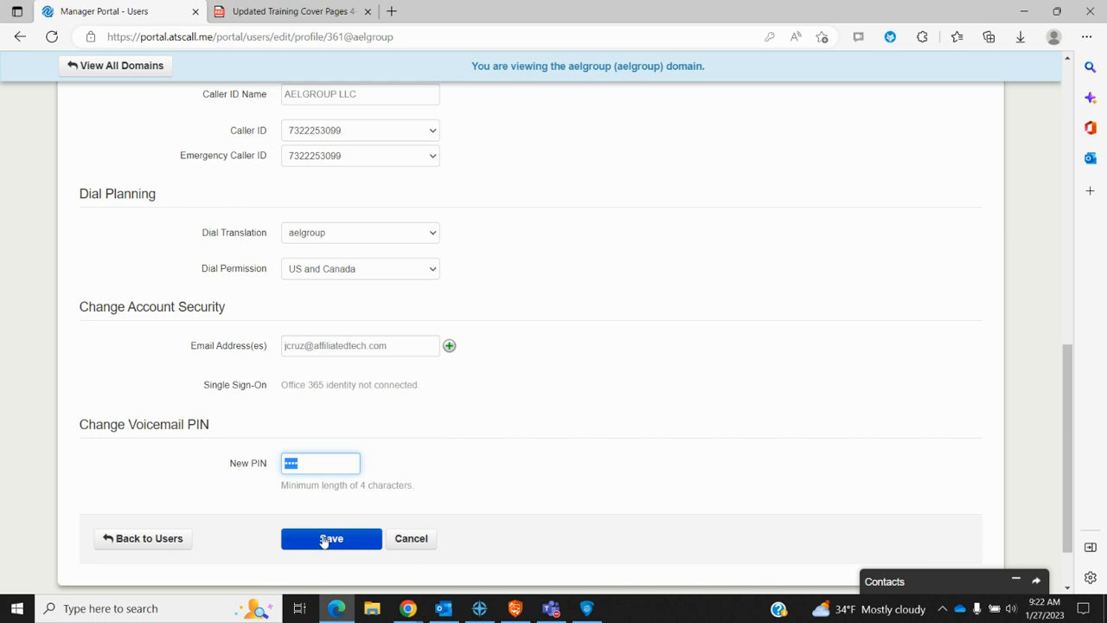
Step: Return to Users, reopen user 361 and view the Default answering rule ringing for 25 seconds
click(137, 543)
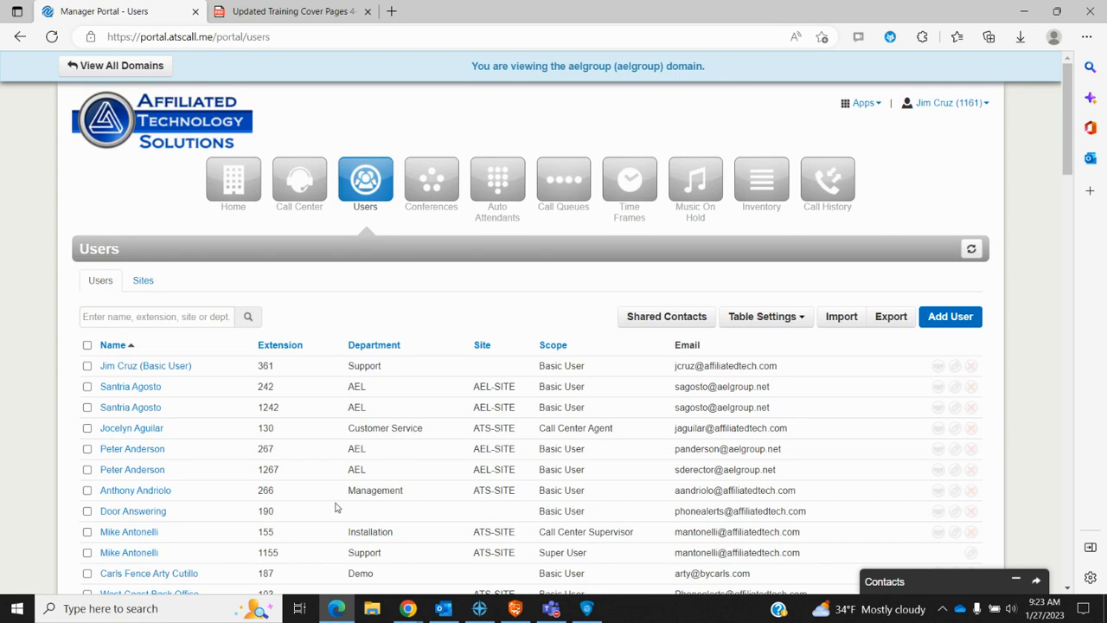
scroll(337, 508, down, 2)
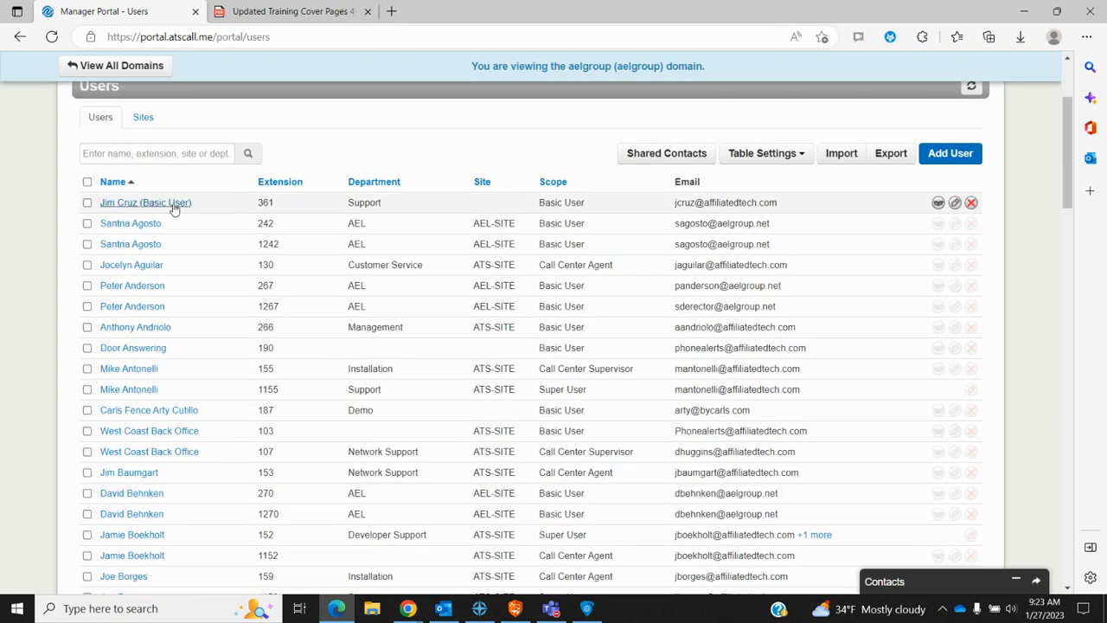
click(173, 206)
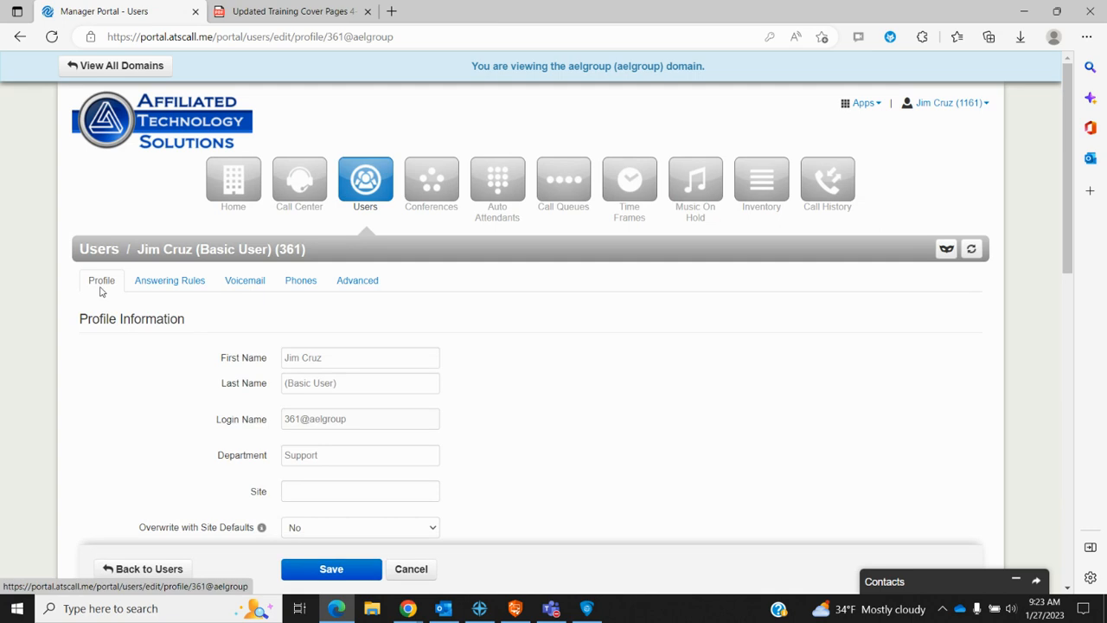
click(184, 283)
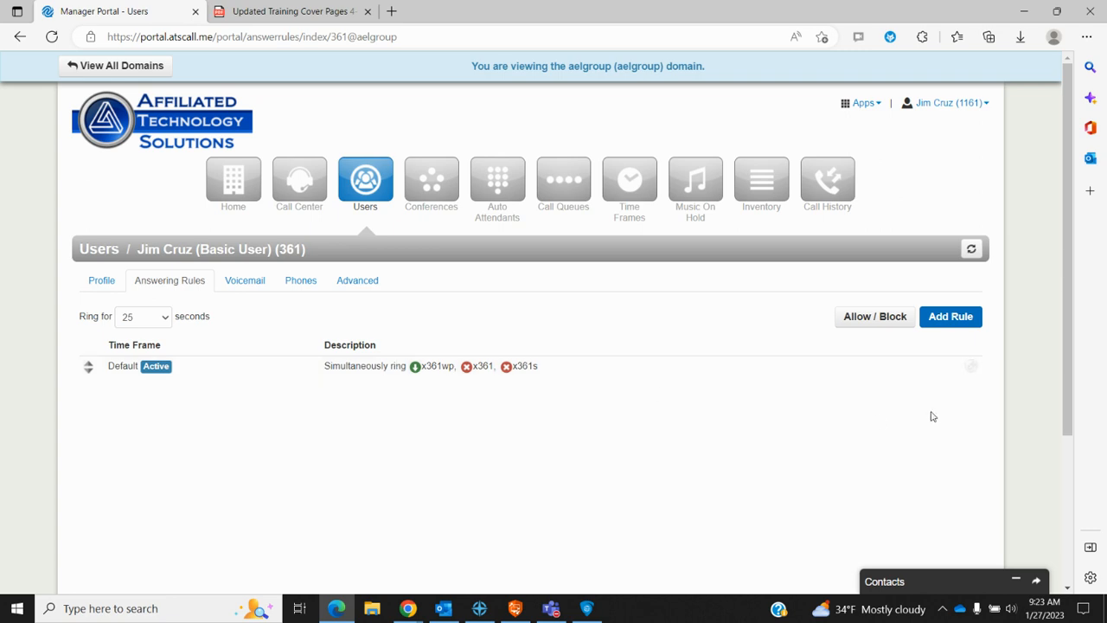
Step: Open and cancel the Default rule editor, then start a new answering rule form
click(972, 367)
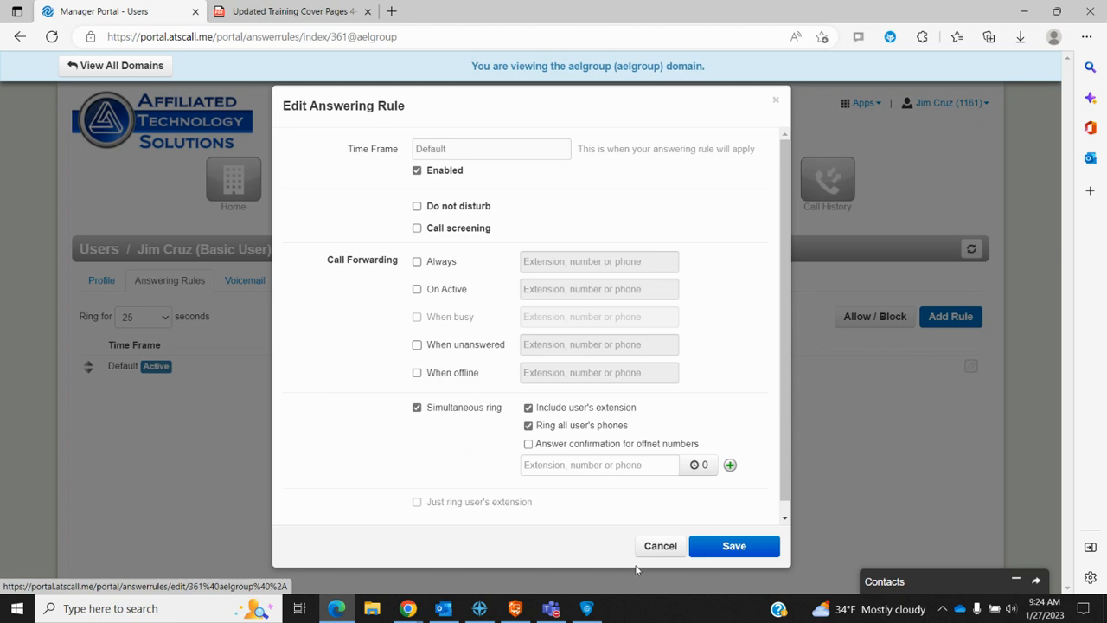
click(660, 545)
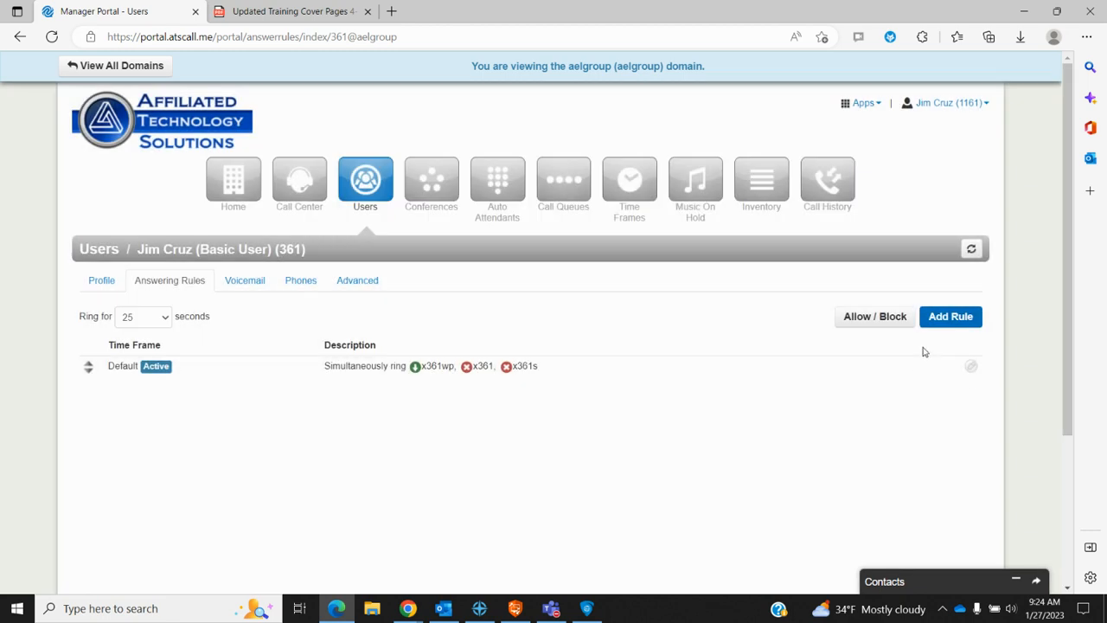
click(961, 316)
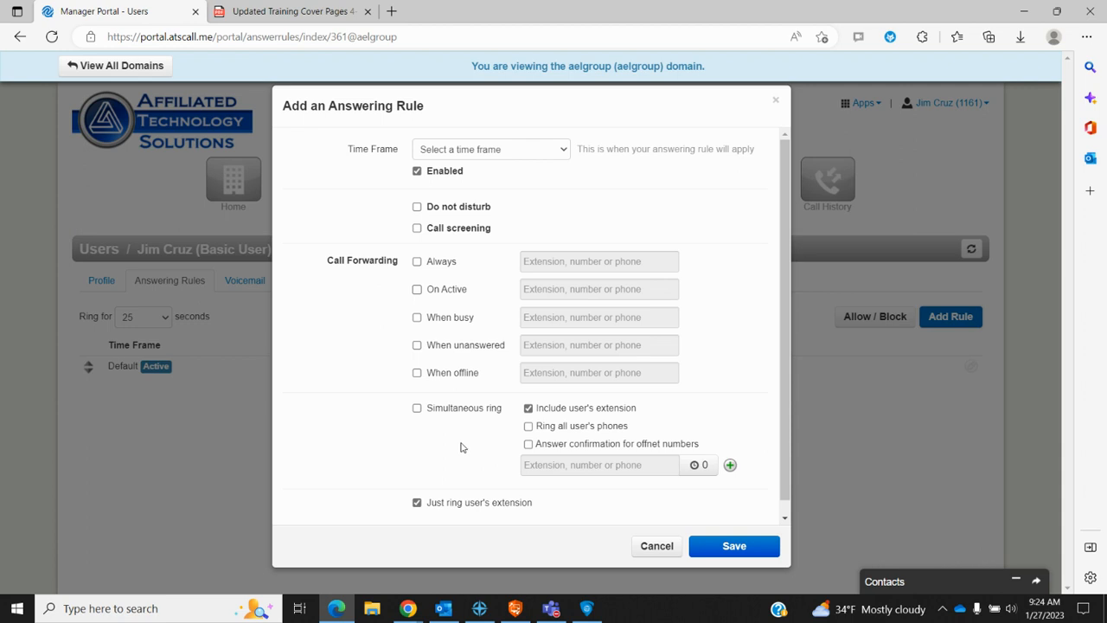
Step: Discard the new rule, keep the 25-second ring time, and open the Allow / Block settings
click(657, 545)
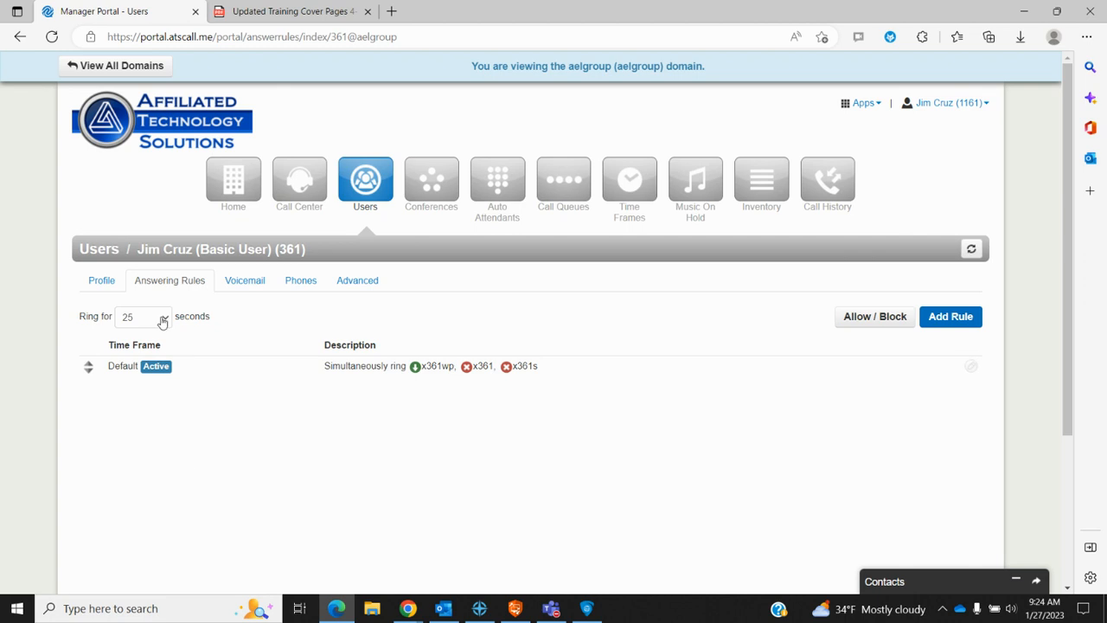
click(162, 318)
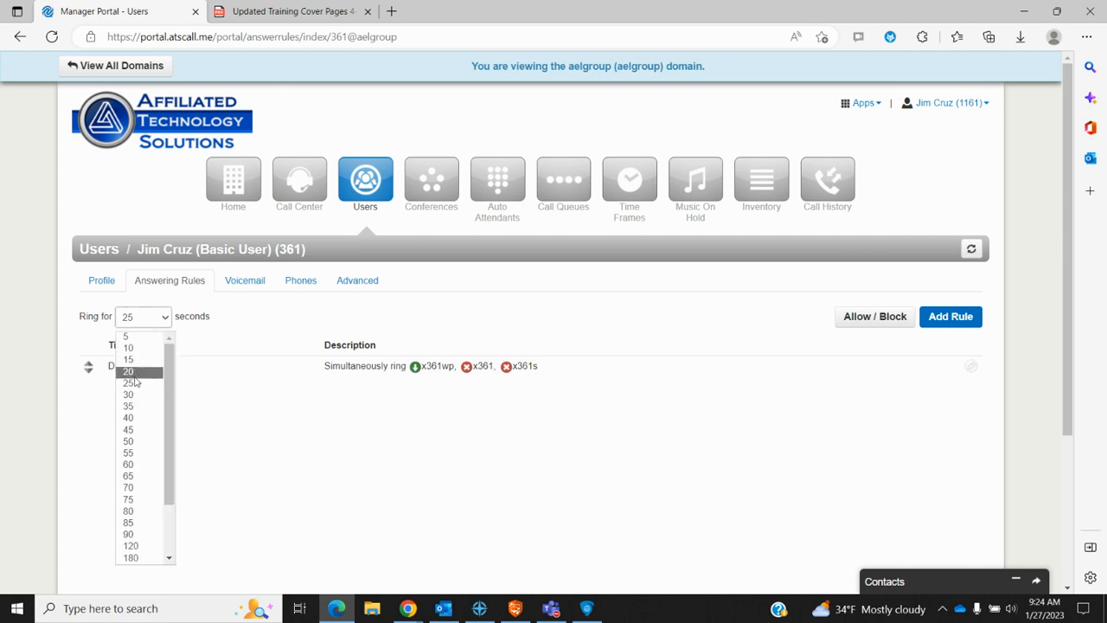
click(234, 321)
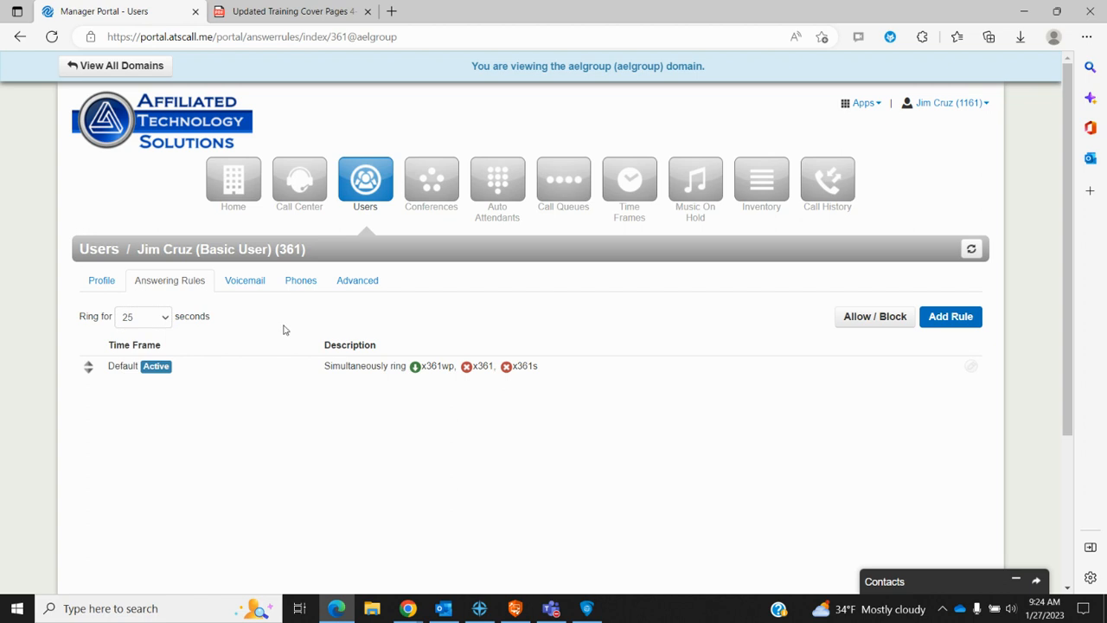
click(872, 327)
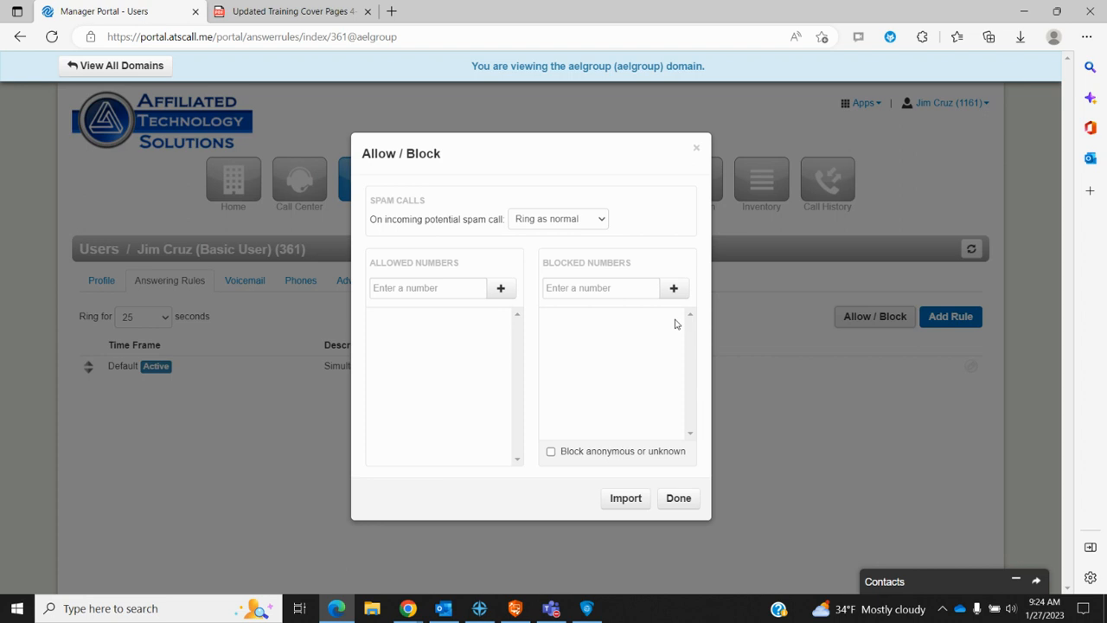
Step: Close user 361's empty Allow / Block settings without changes
click(694, 153)
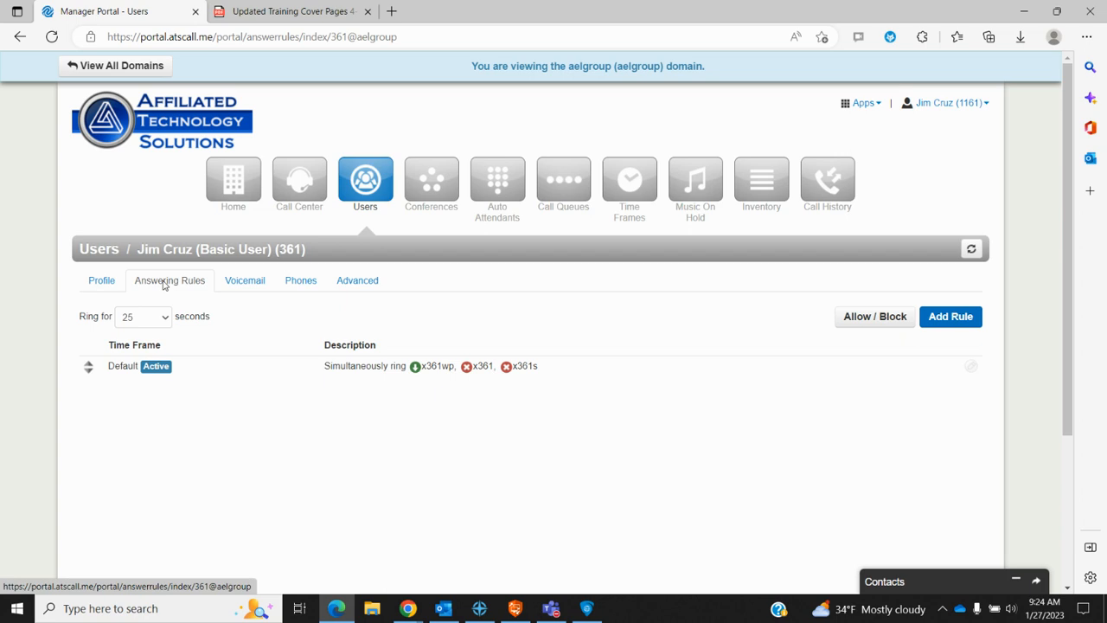
Step: Go to user 361's Voicemail tab and open Manage Greetings for the voicemail greeting
click(255, 286)
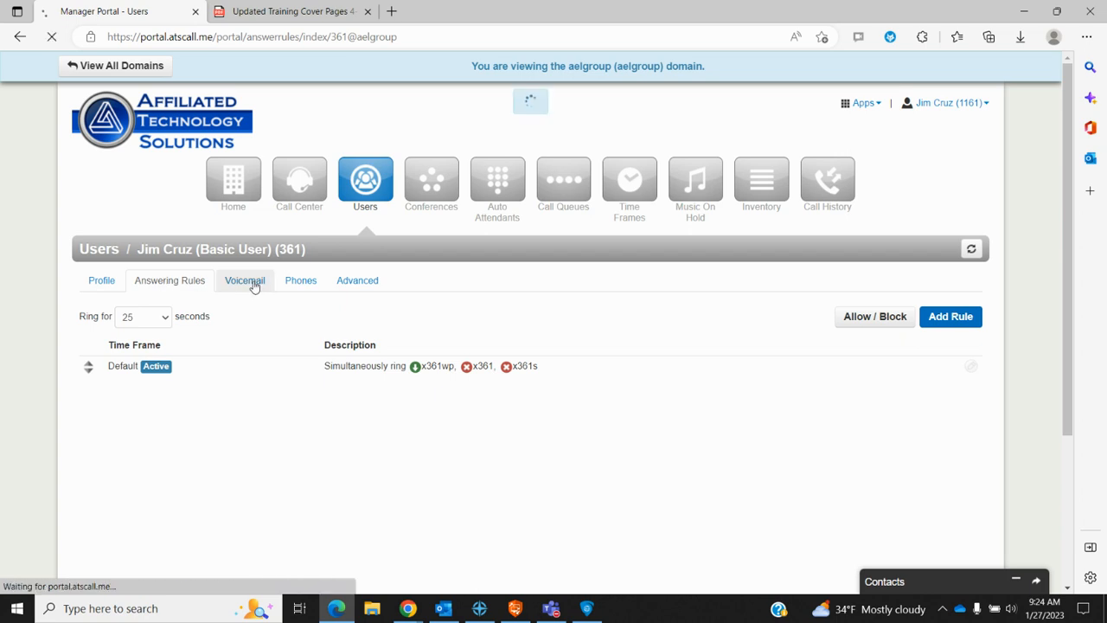
scroll(543, 412, down, 2)
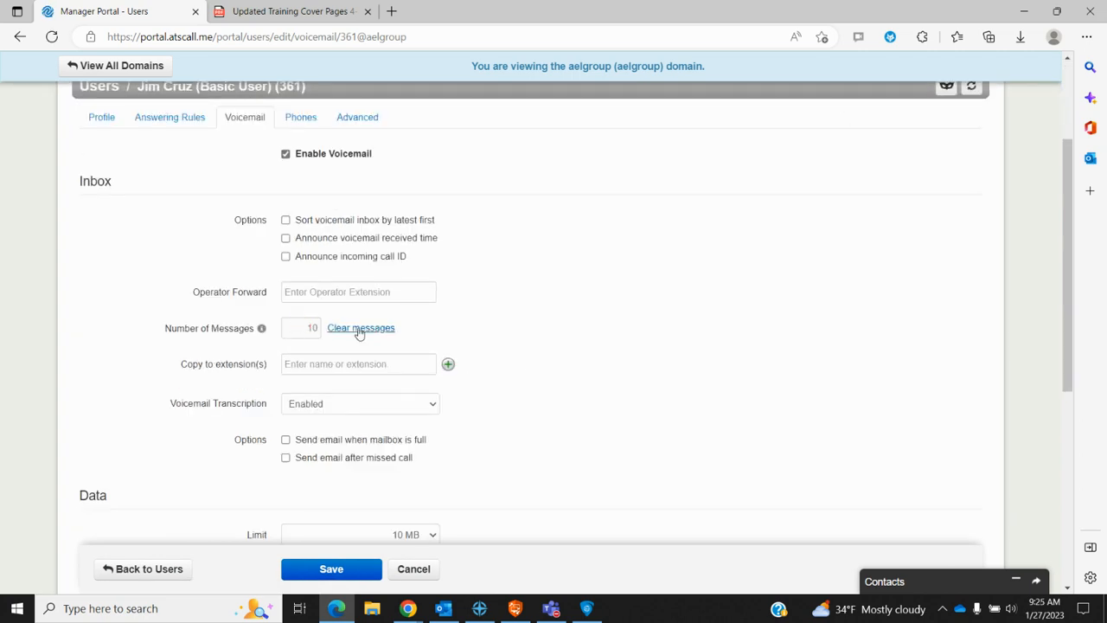
scroll(534, 361, down, 4)
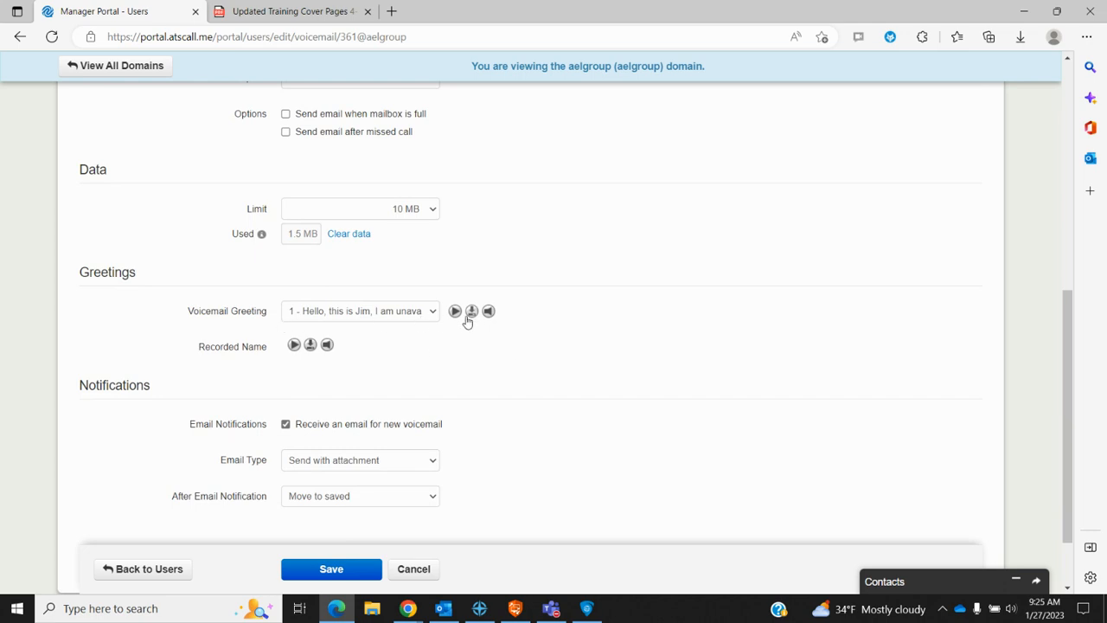
click(485, 319)
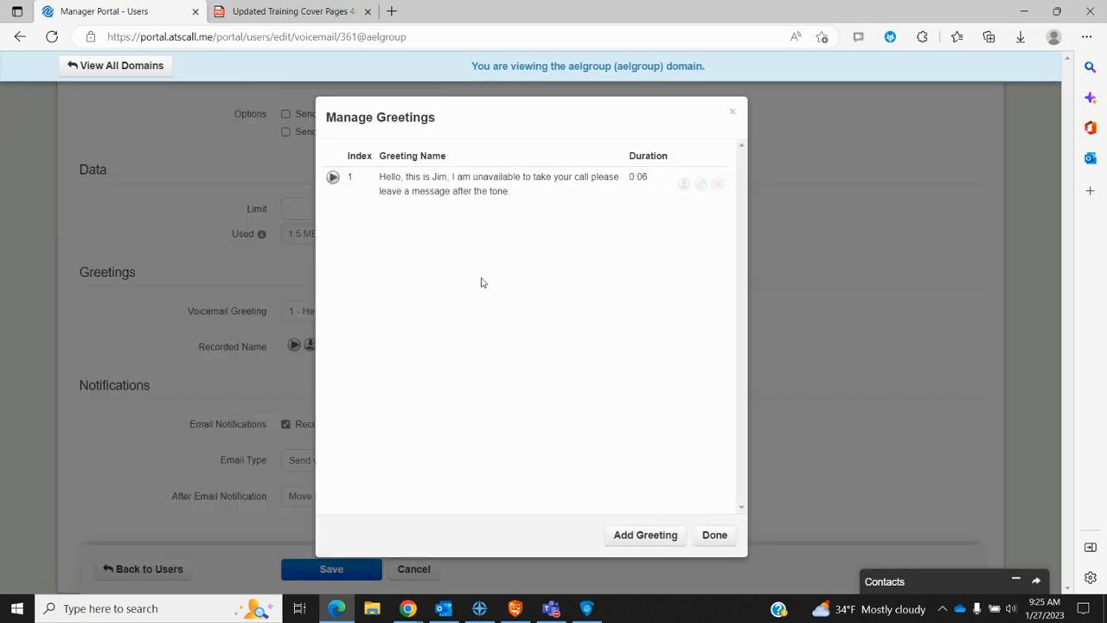
Step: Preview the Text-To-Speech and record-by-phone greeting options, then close Manage Greetings unchanged
click(655, 535)
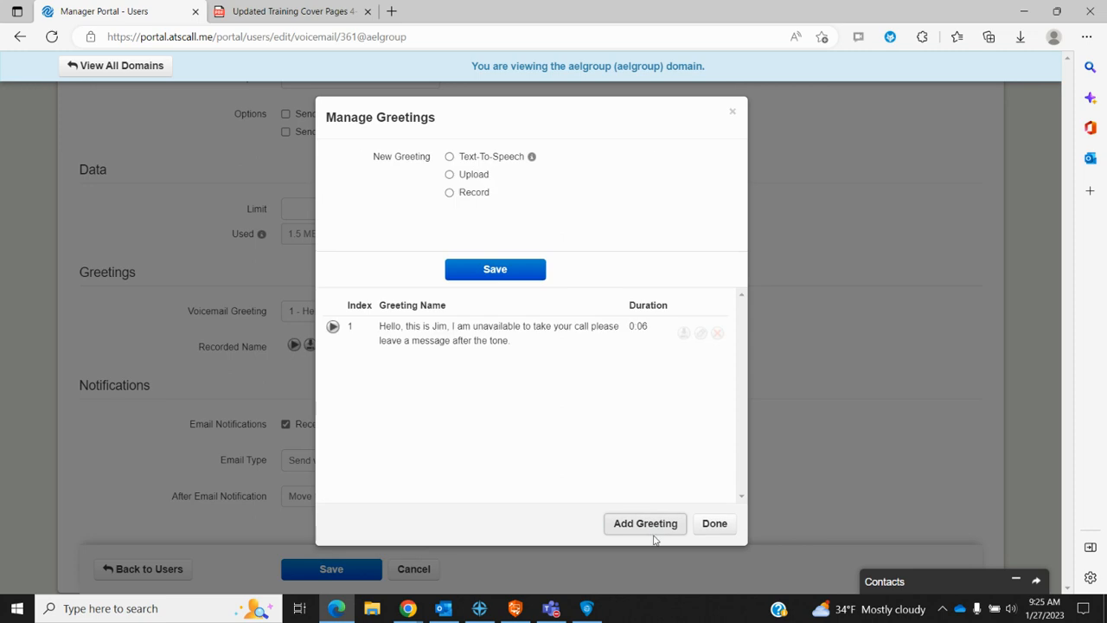
click(450, 158)
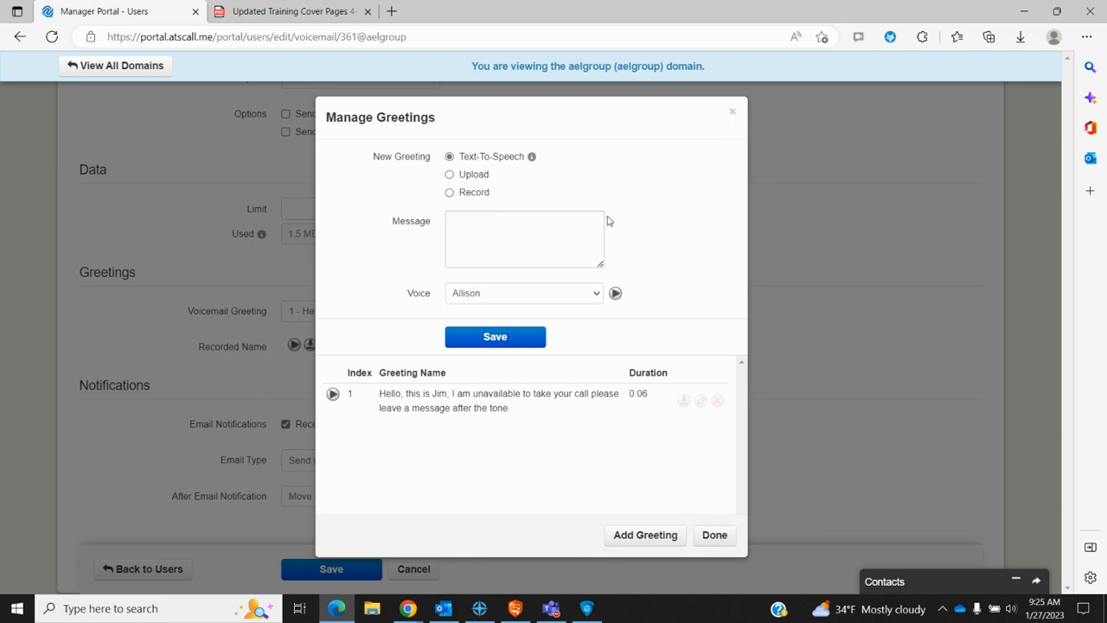
click(474, 194)
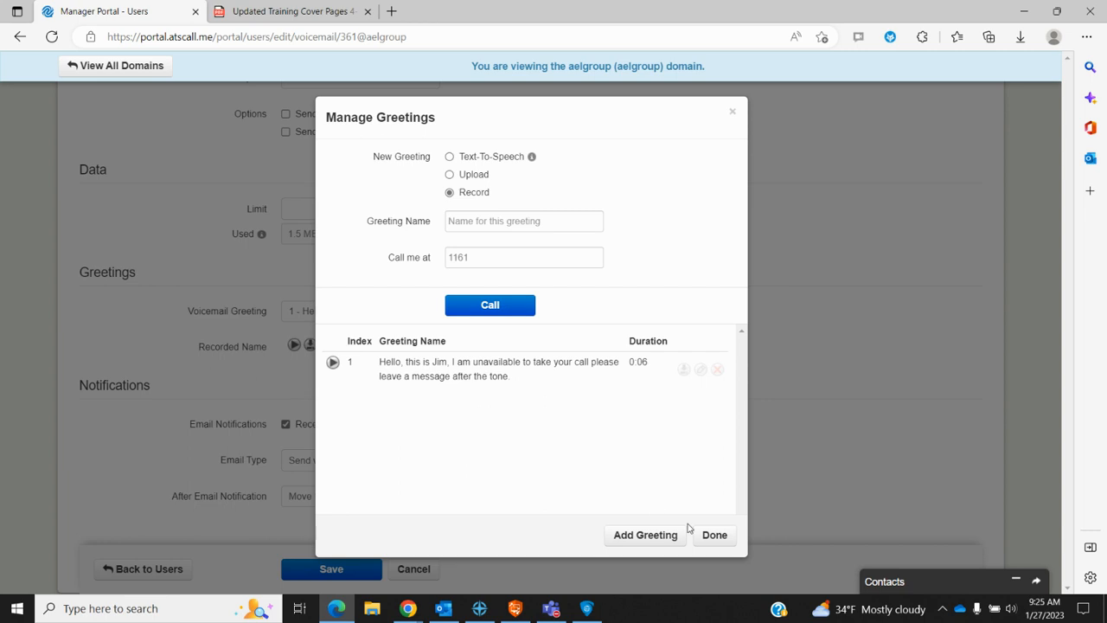
click(714, 536)
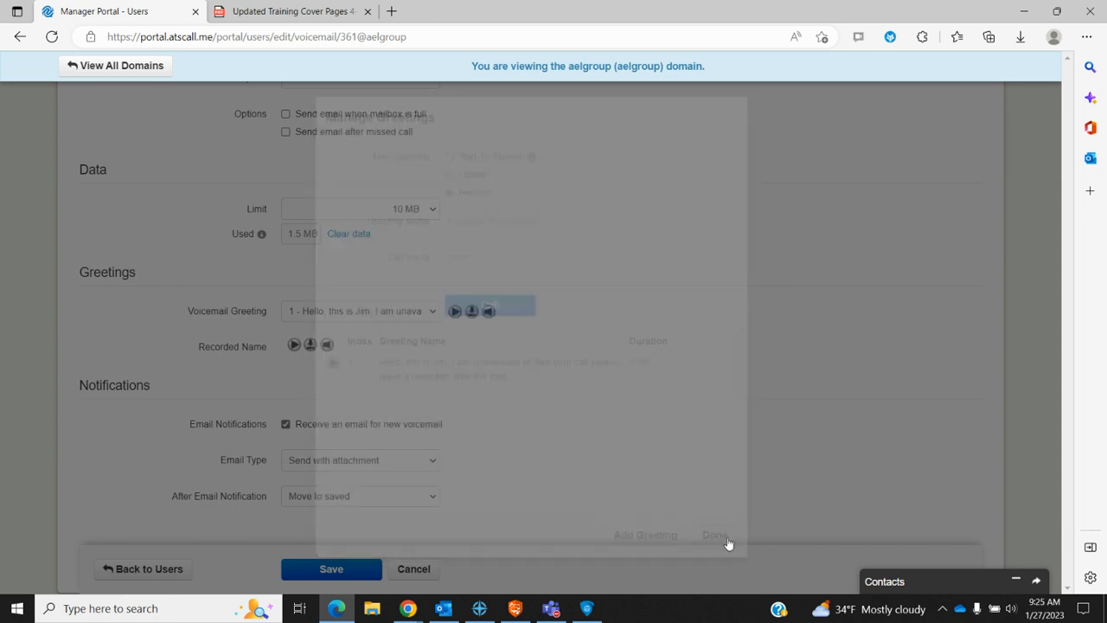
Step: Keep email type 'Send with attachment' and 'Move to saved', save, then reopen user 361
scroll(580, 432, down, 2)
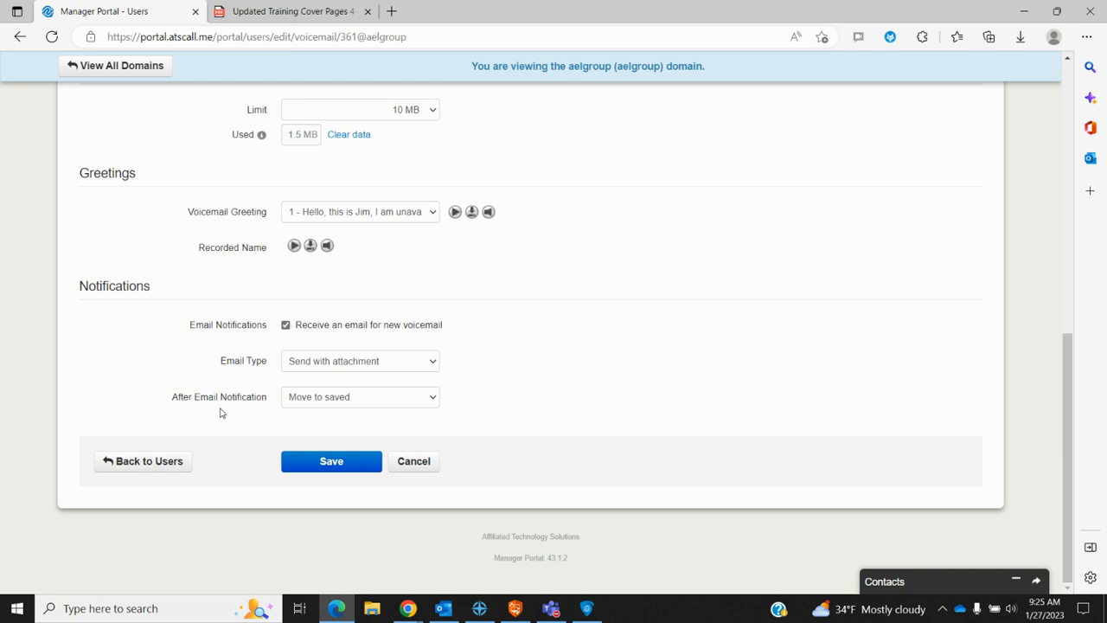
click(286, 327)
click(436, 367)
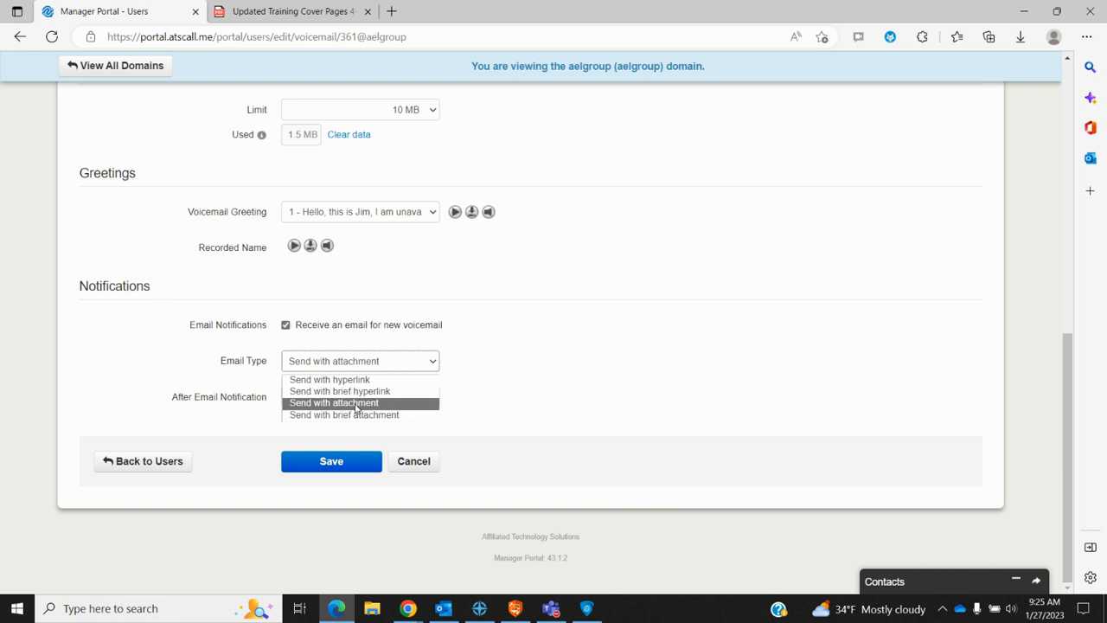
click(515, 363)
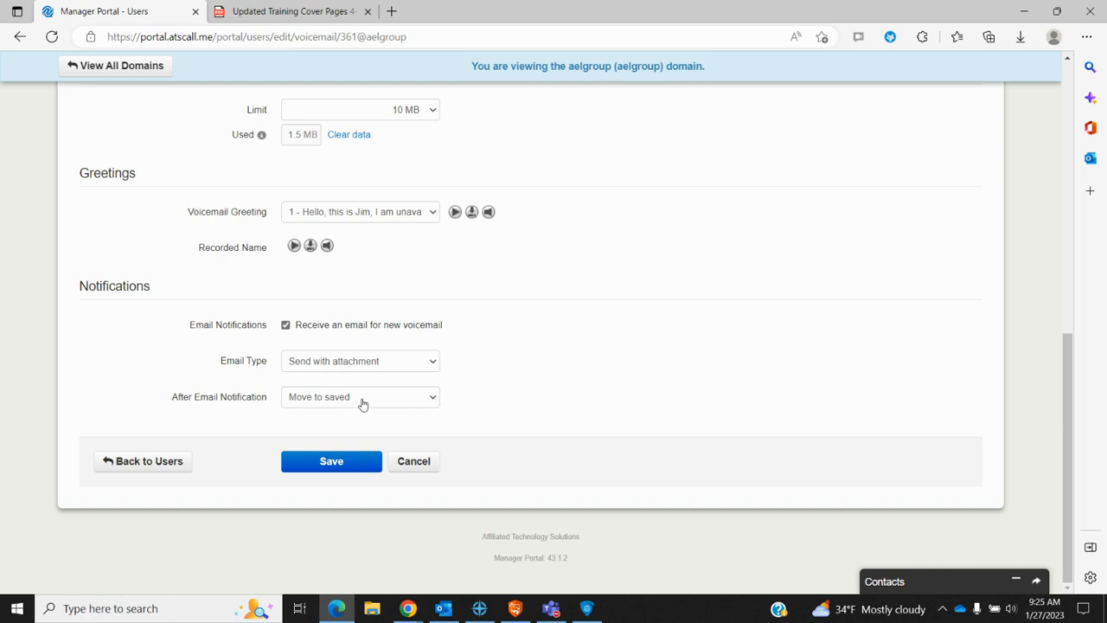
click(433, 400)
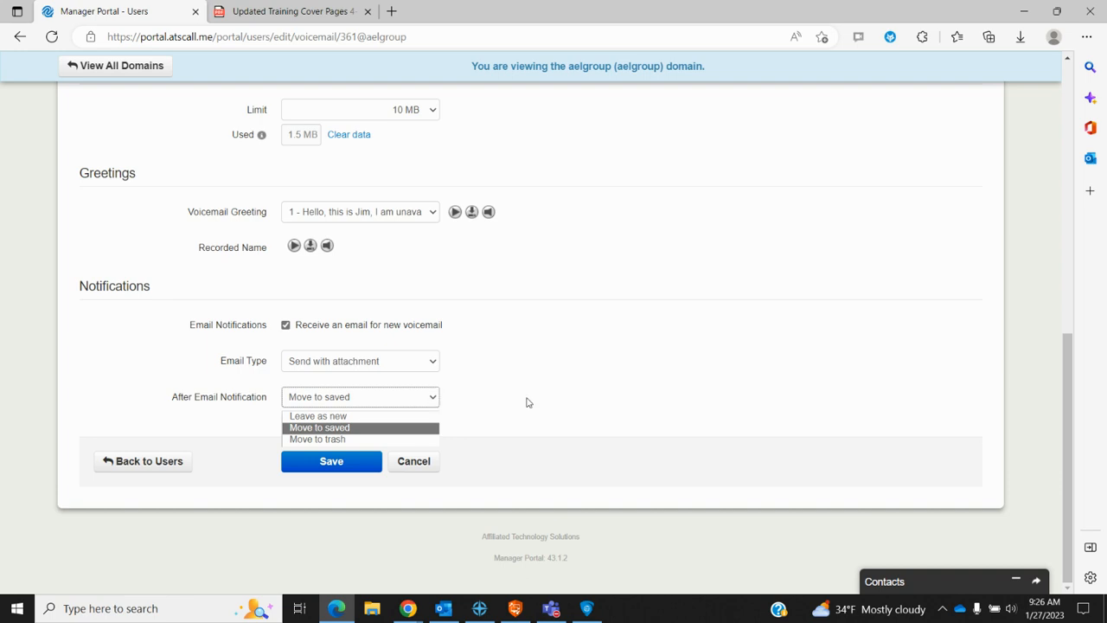
click(663, 372)
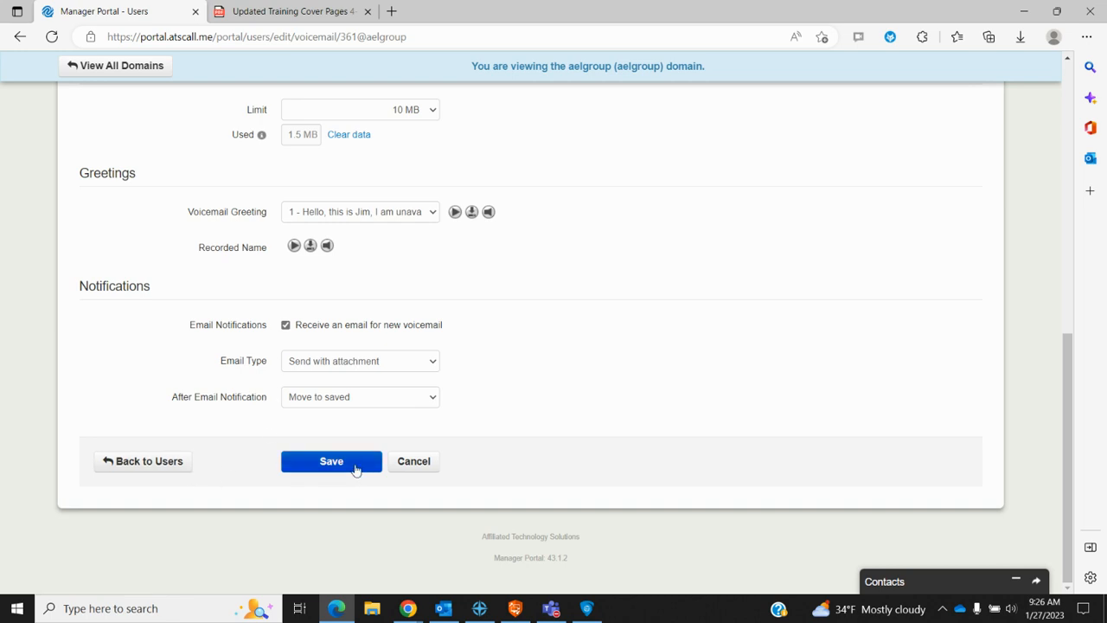
click(138, 464)
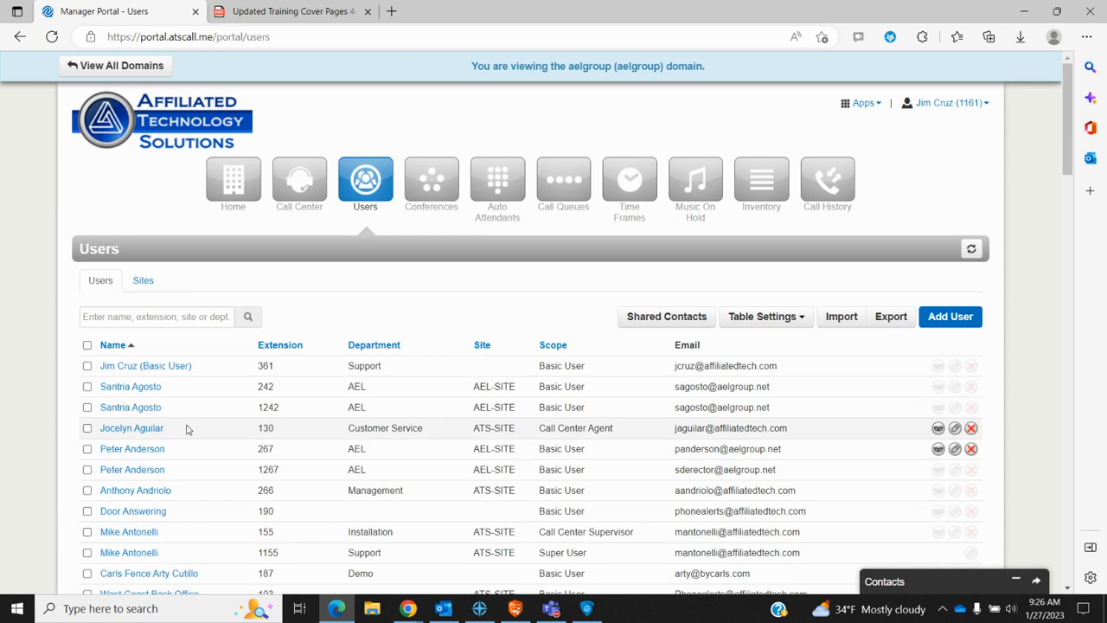
click(170, 370)
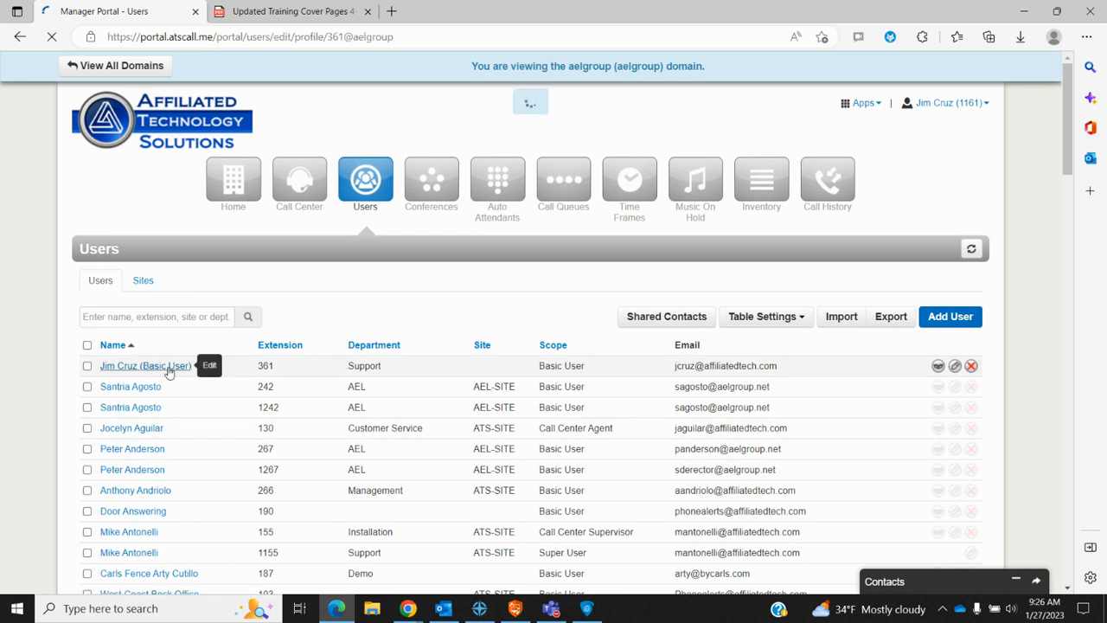
Step: List user 361's phones (361wp, 361, 361s), cancel a new phone, and open Advanced settings
click(301, 283)
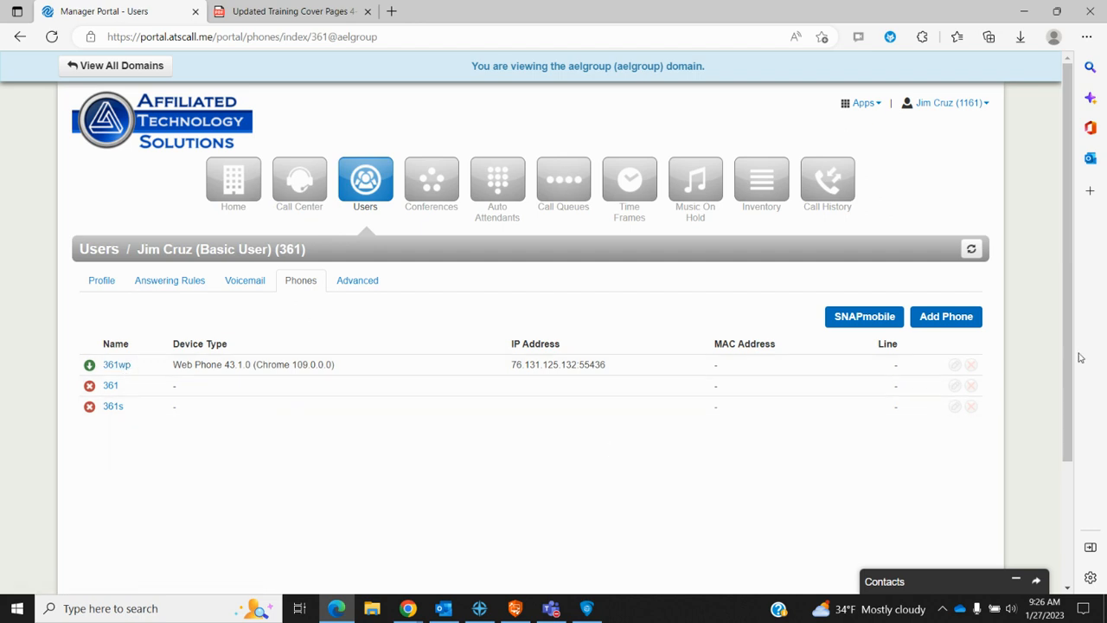
click(952, 320)
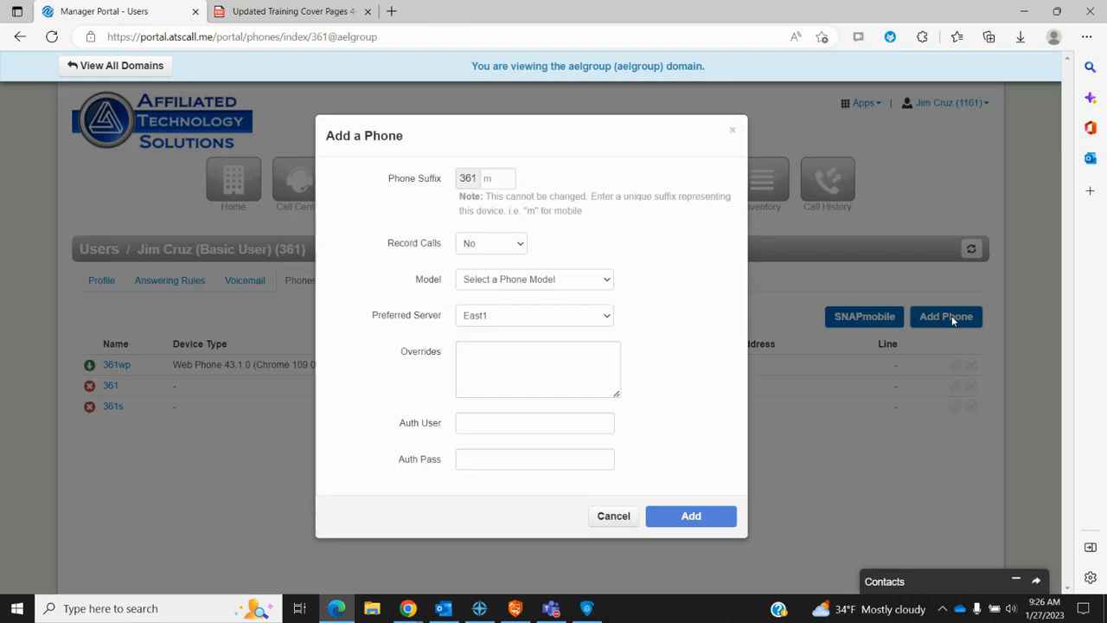
click(497, 179)
click(610, 282)
click(609, 283)
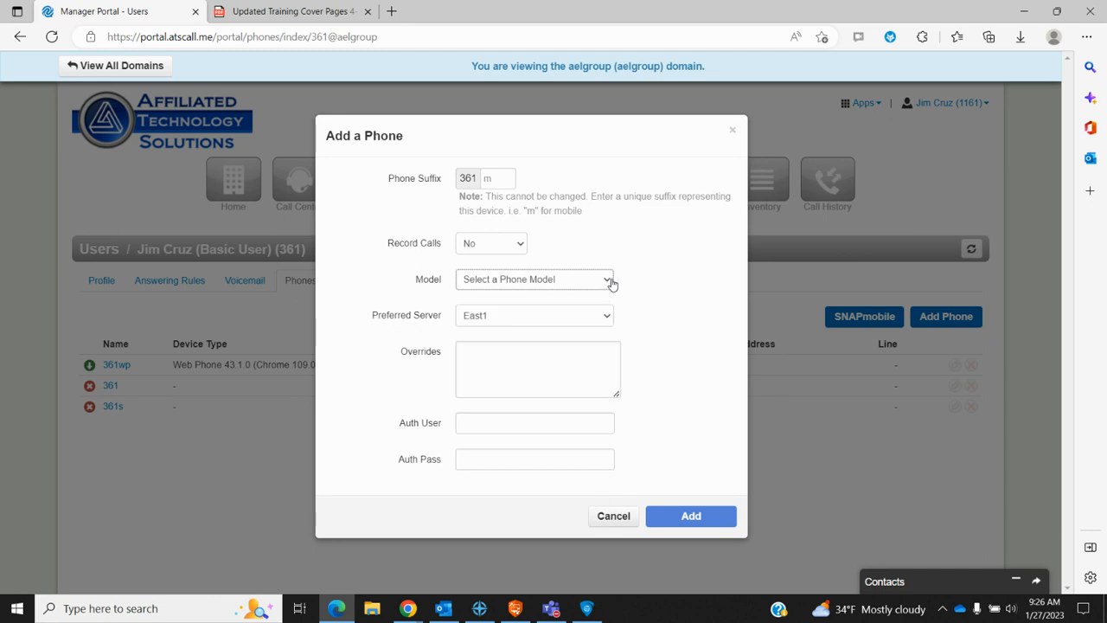
click(615, 518)
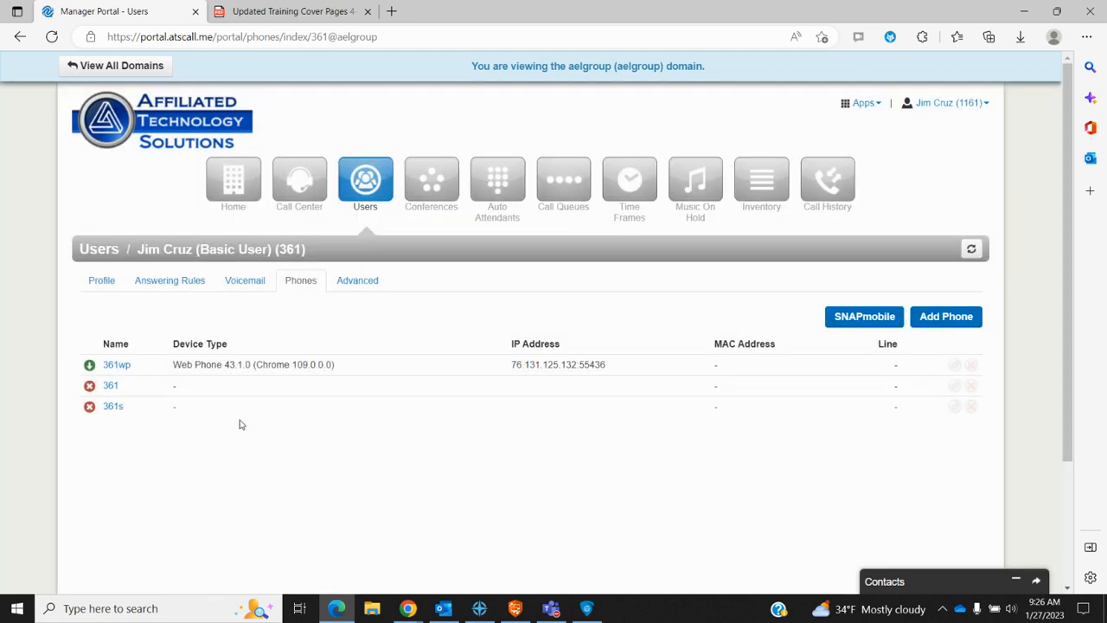
click(358, 281)
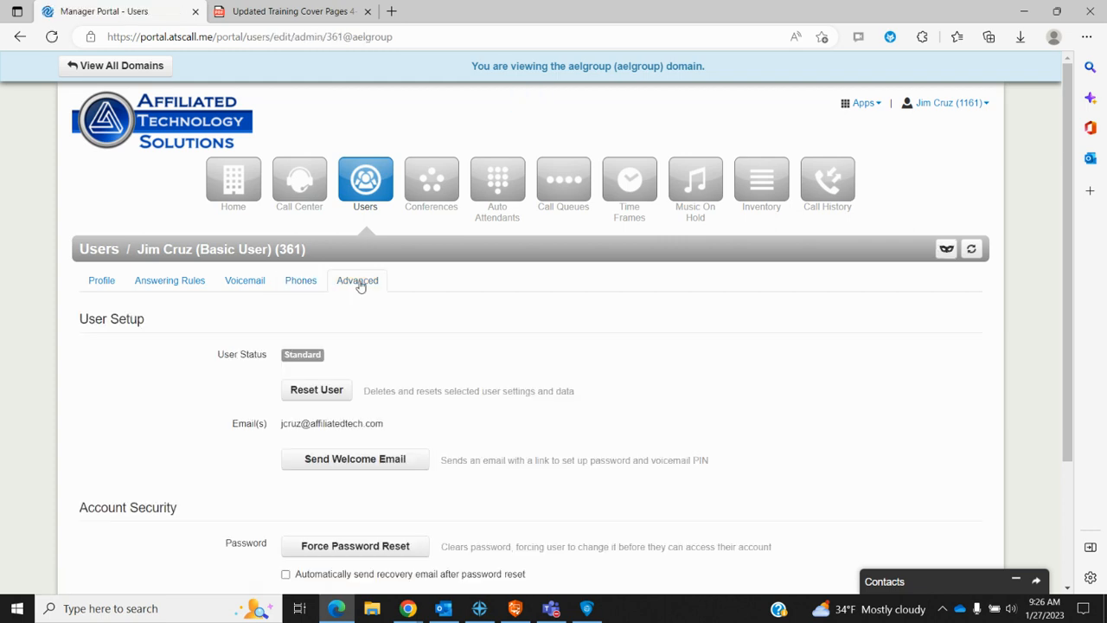
Step: Dismiss the Chrome notification and return from user 361's advanced settings to the Users list
scroll(564, 397, down, 1)
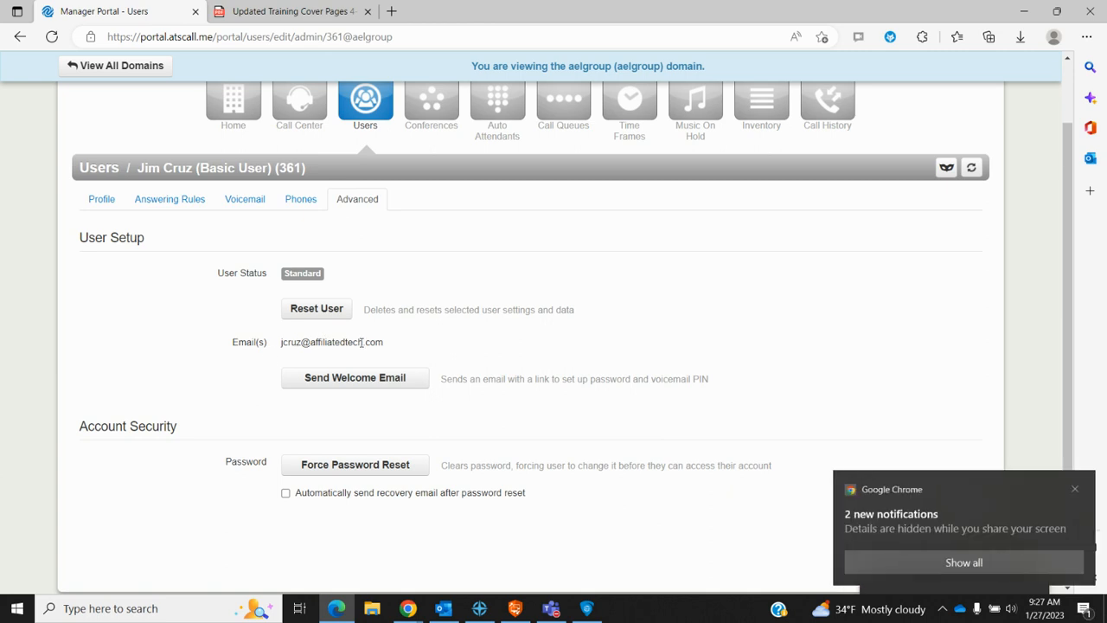
click(1075, 489)
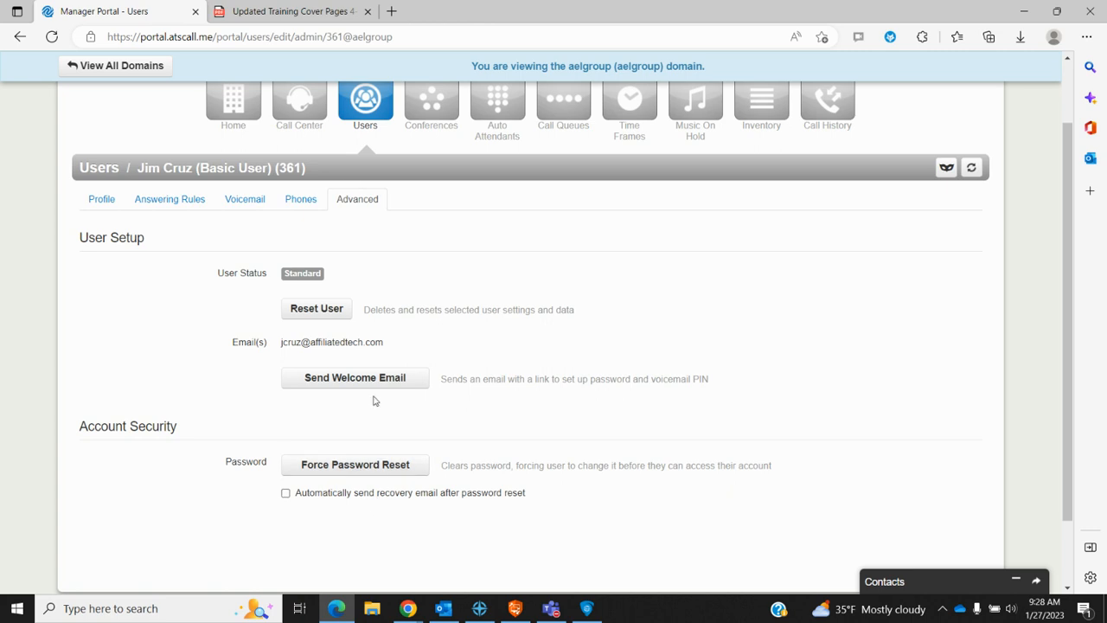
click(367, 101)
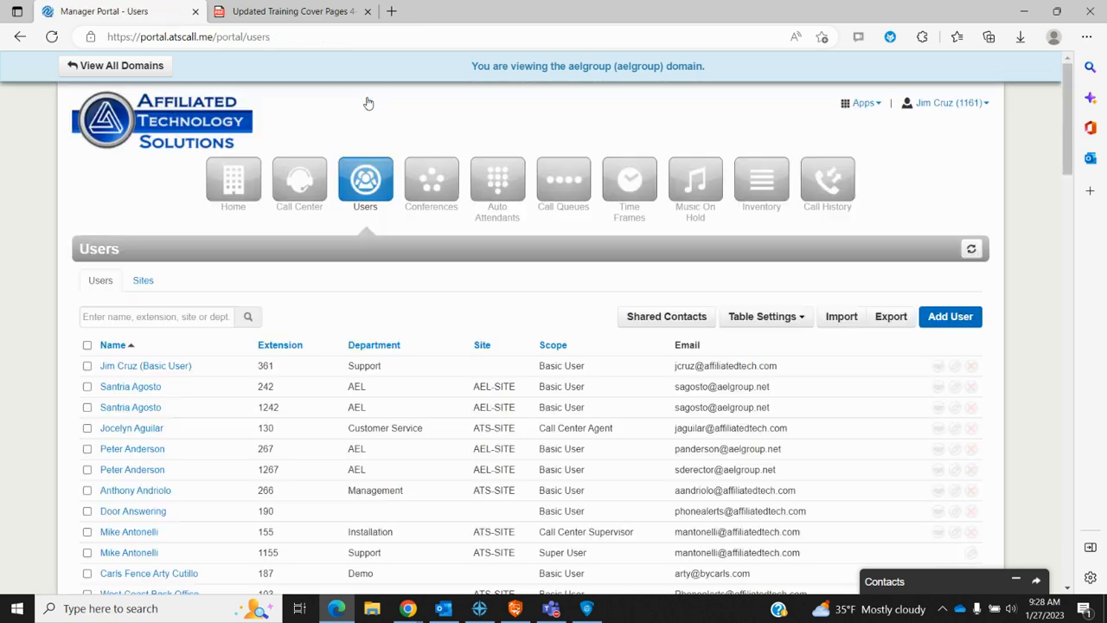
scroll(341, 396, down, 1)
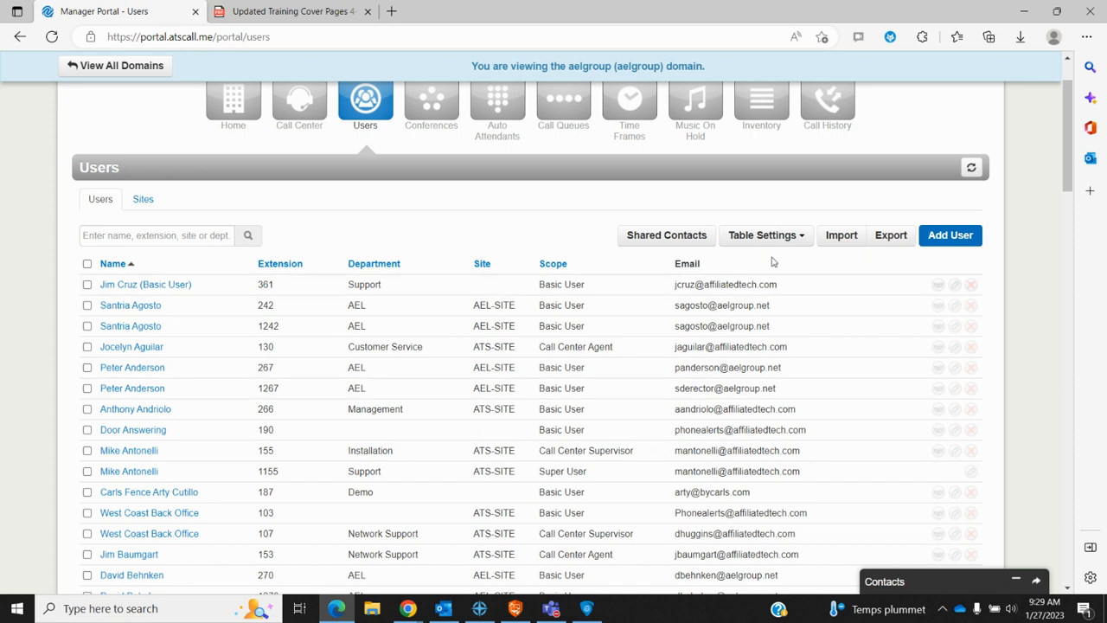
click(803, 241)
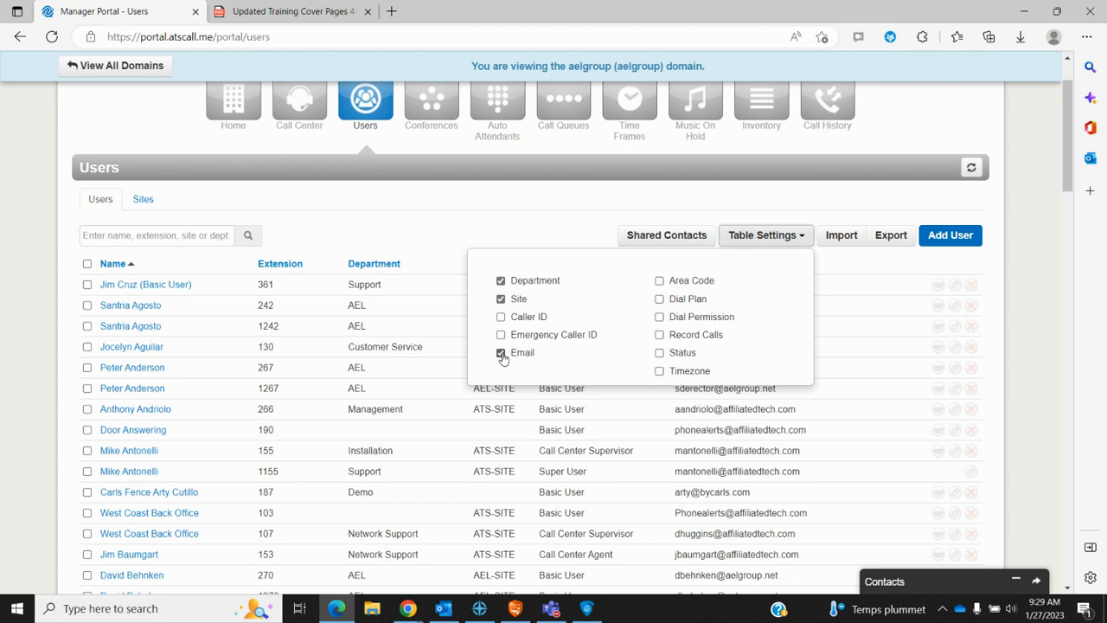
click(802, 241)
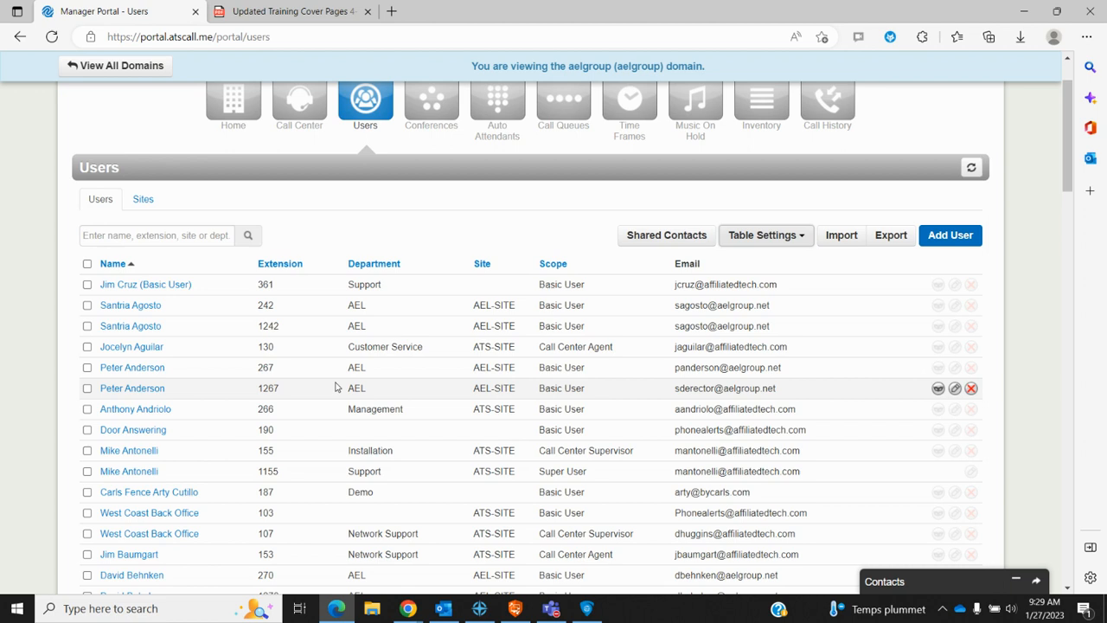
click(88, 286)
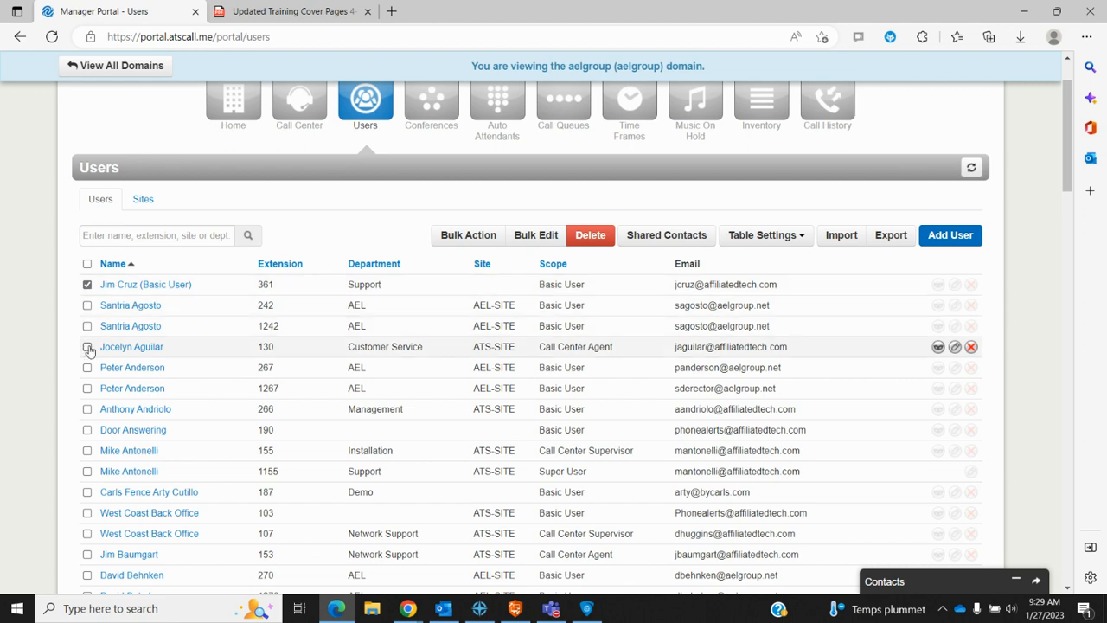
click(479, 240)
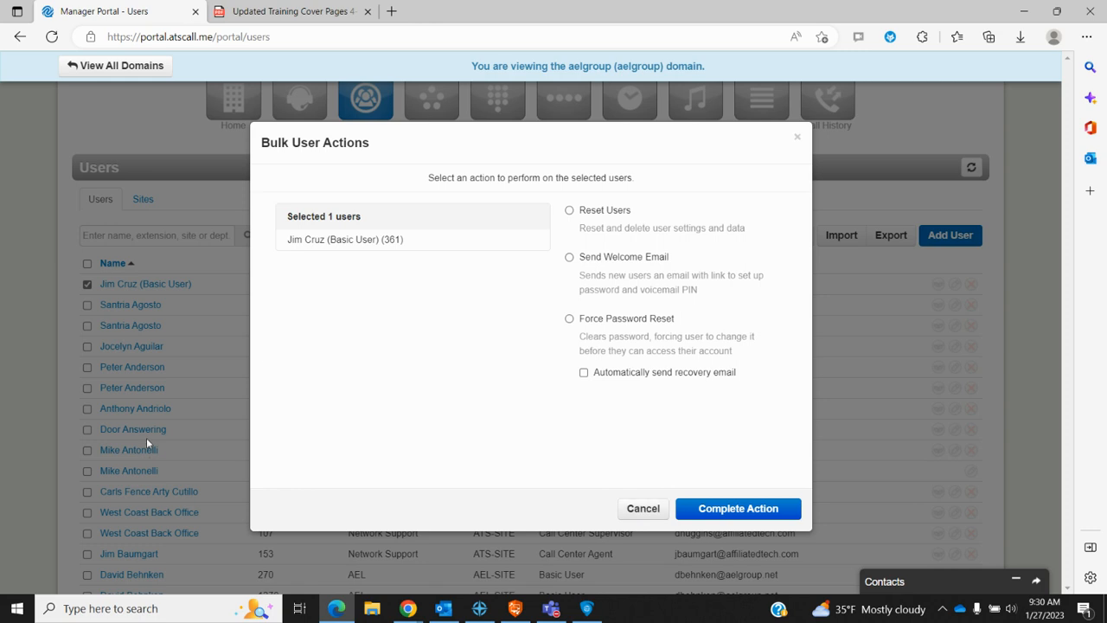
click(645, 510)
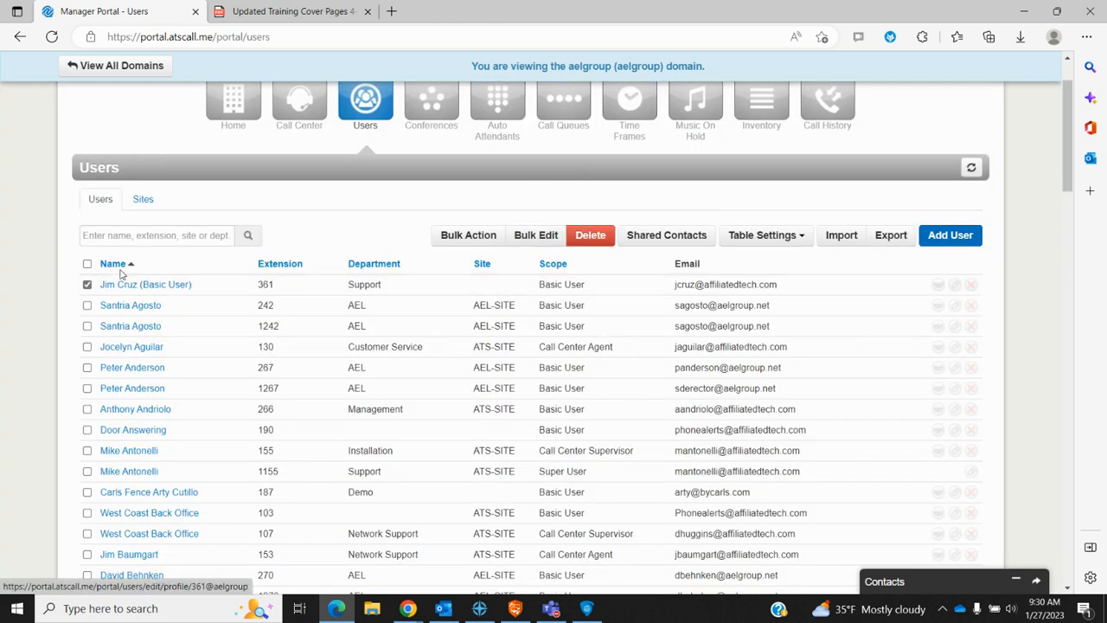
click(88, 285)
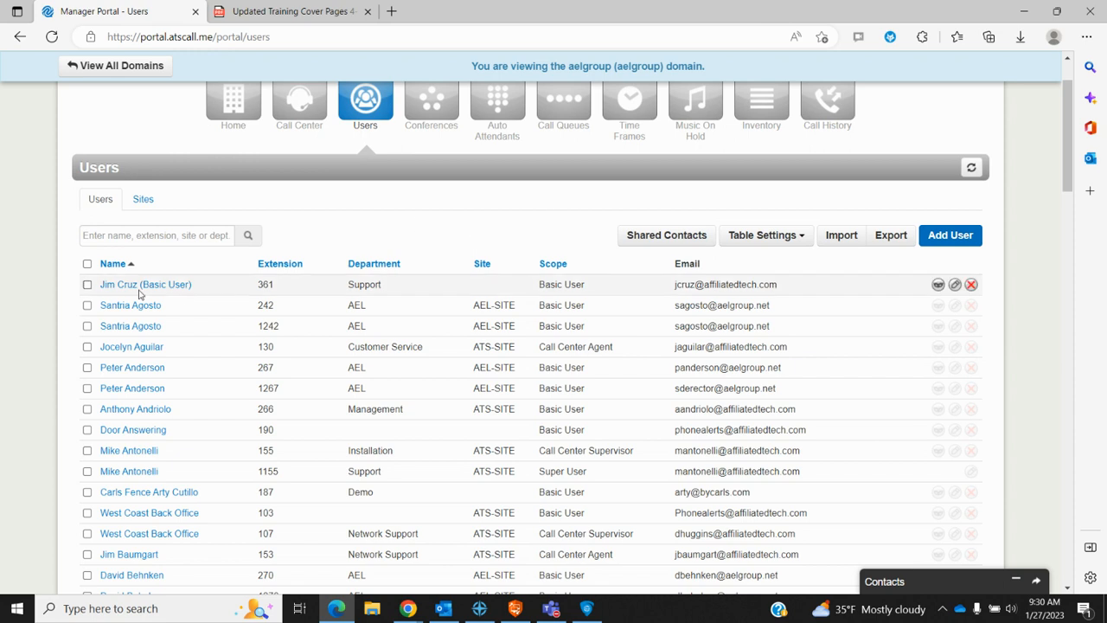
click(87, 285)
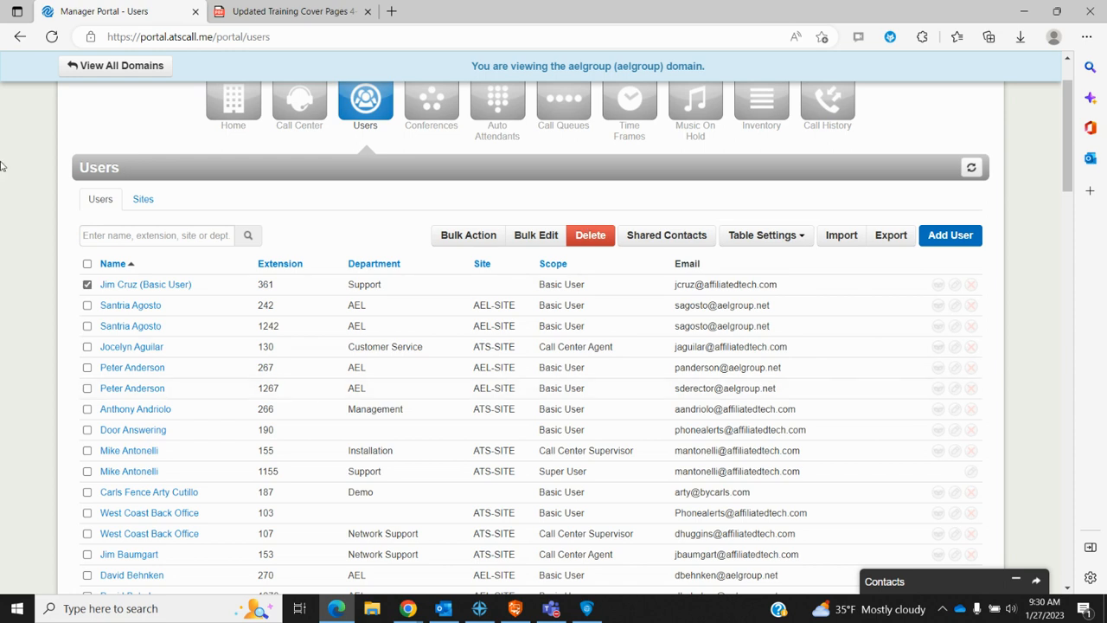
click(87, 284)
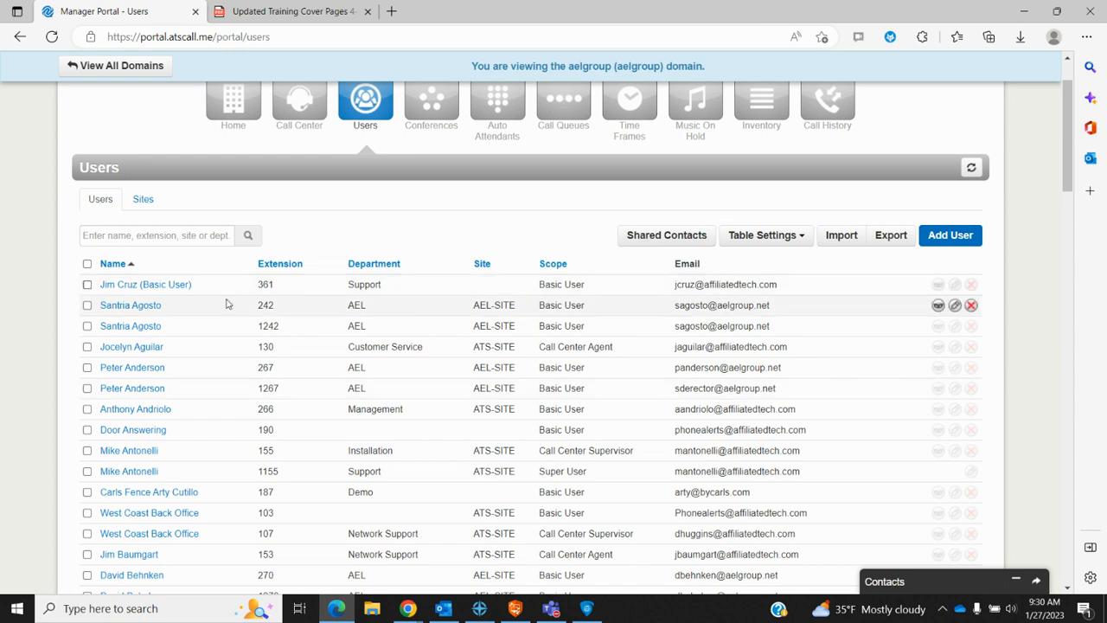
Step: Masquerade as user 361 and browse their Home page with voicemails, answering rule and recent calls
click(938, 285)
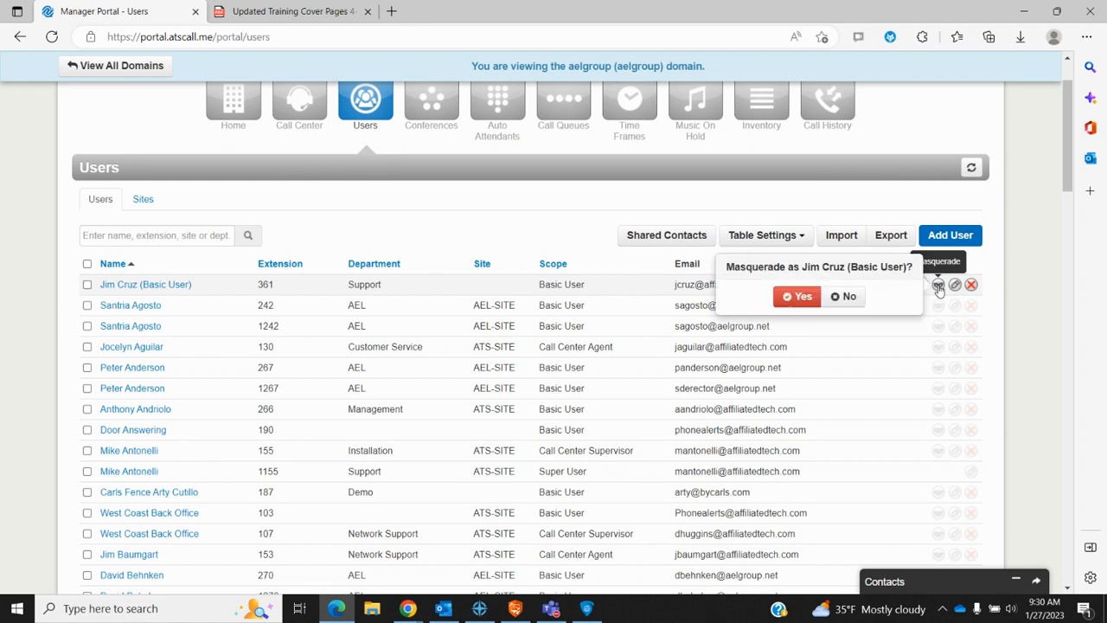
click(800, 297)
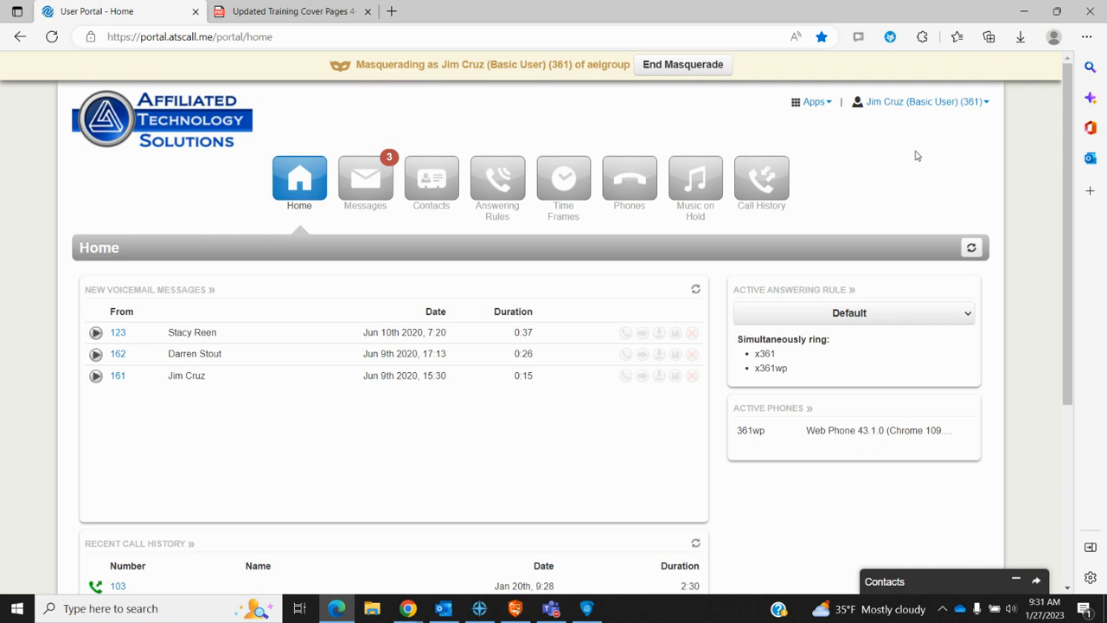
click(985, 105)
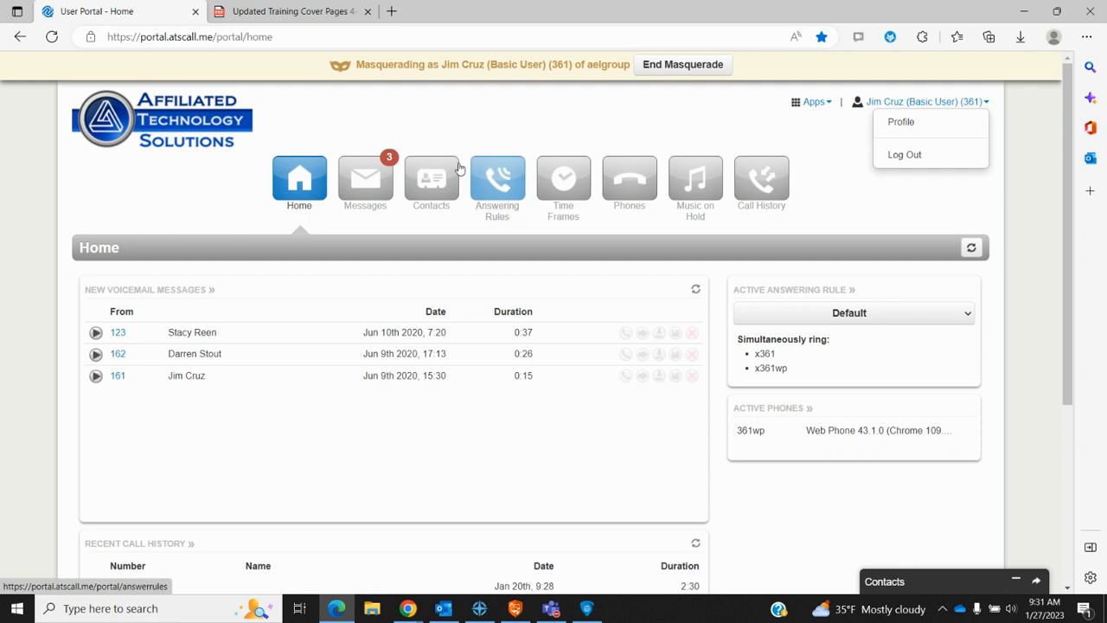
click(917, 215)
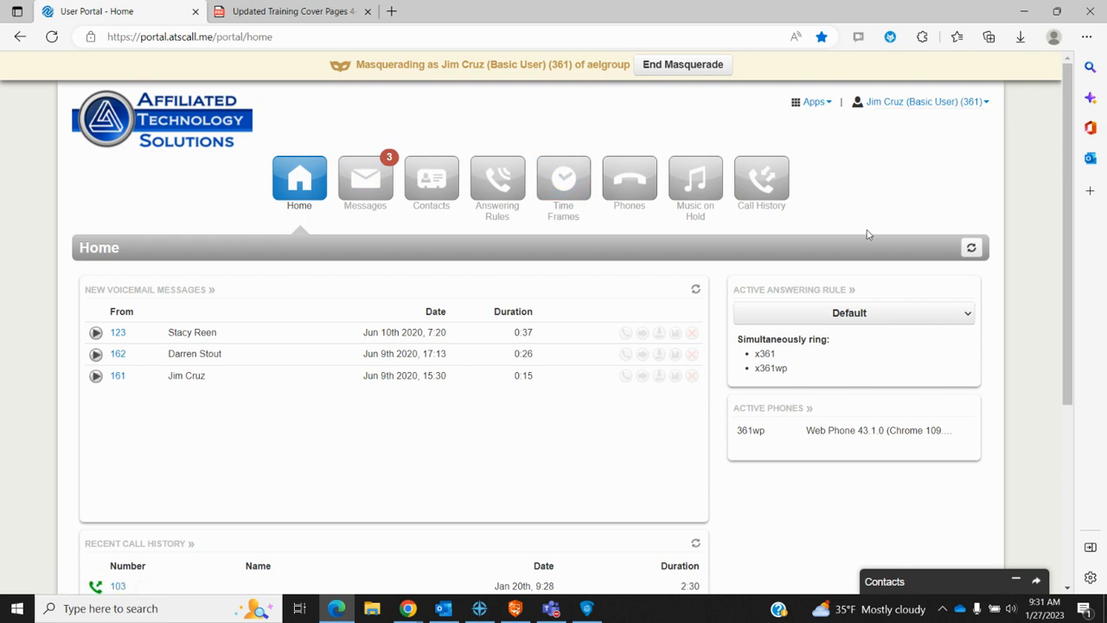
scroll(510, 433, down, 2)
scroll(512, 435, down, 1)
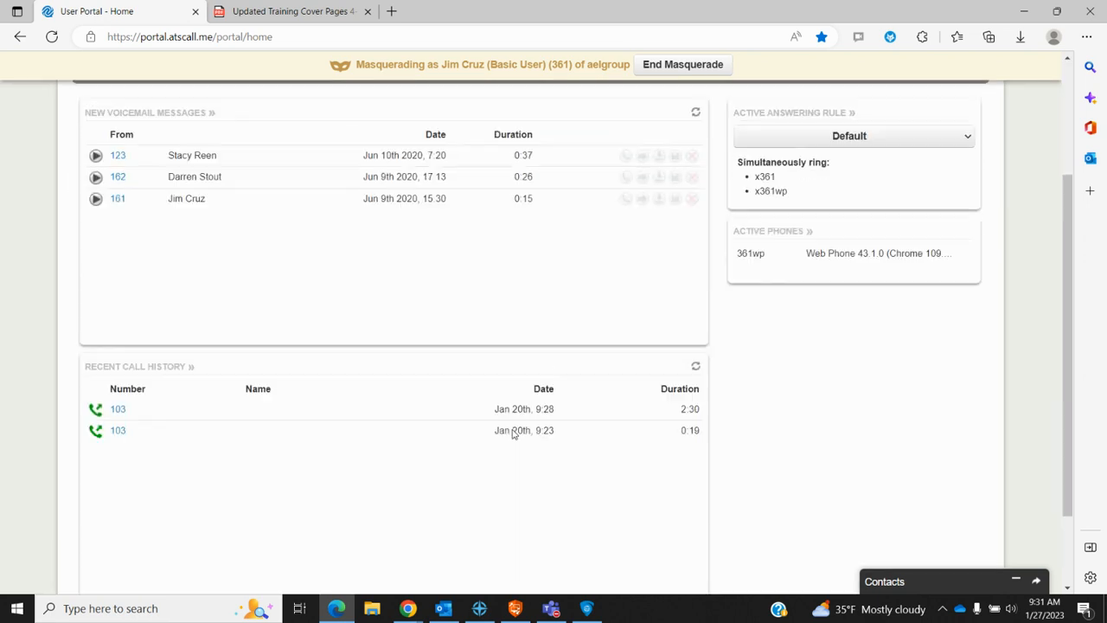
scroll(512, 435, up, 3)
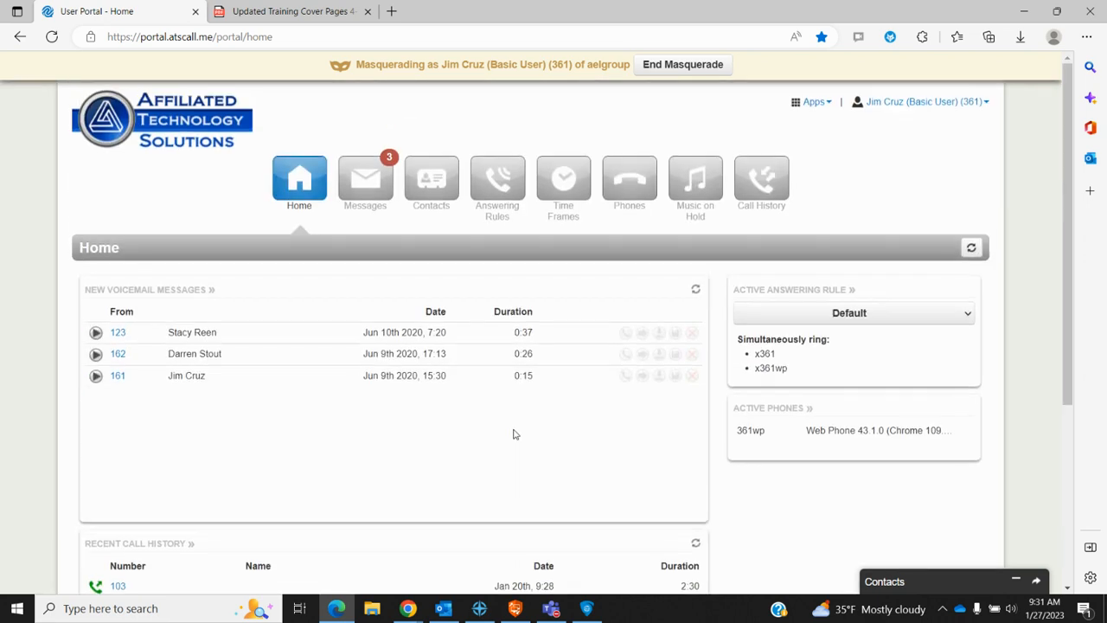
Step: End the masquerade and open the domain's Conferences list
click(685, 68)
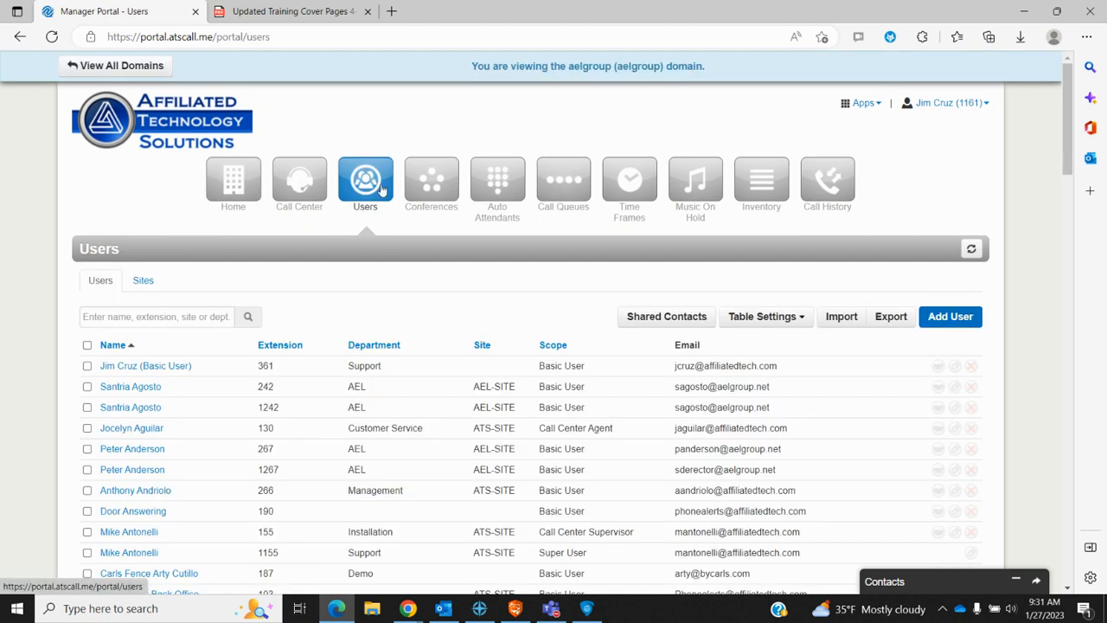
scroll(361, 410, down, 2)
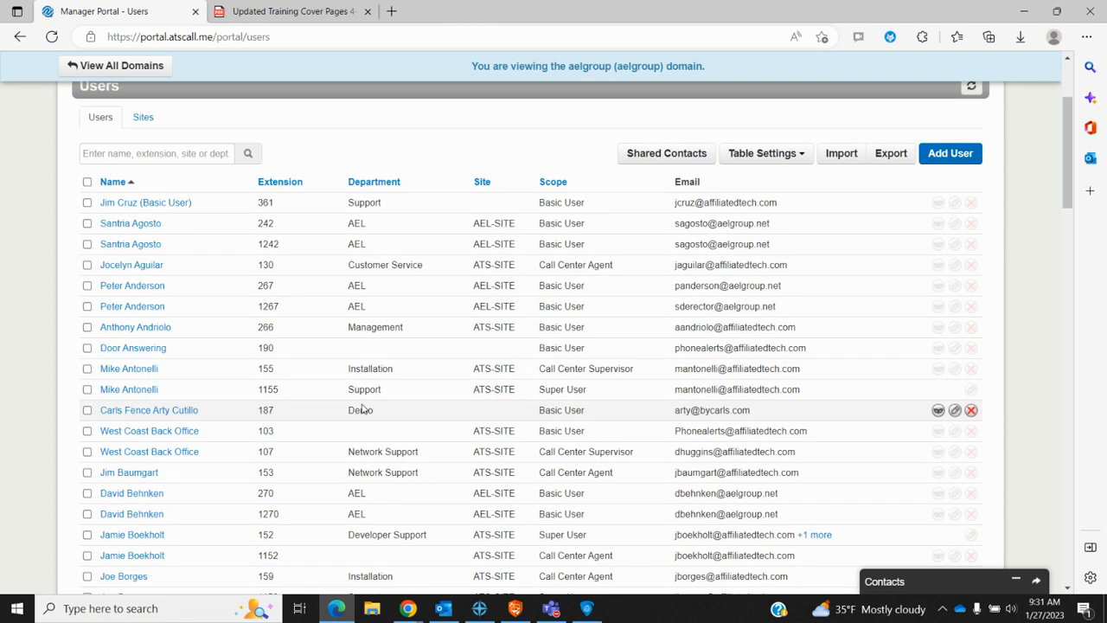
scroll(362, 410, up, 2)
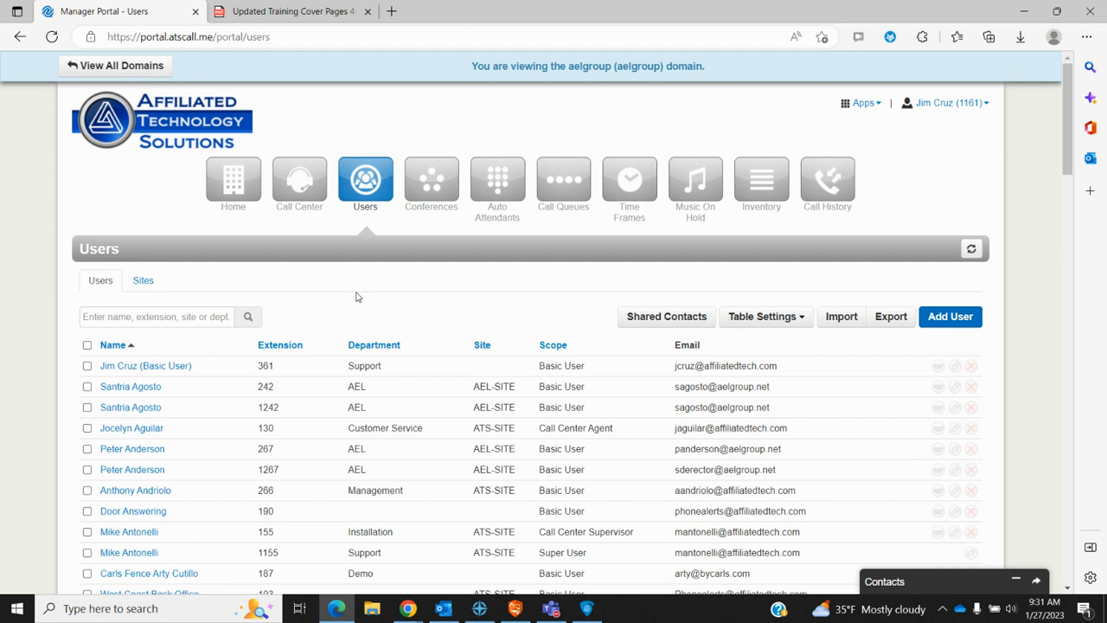
click(430, 192)
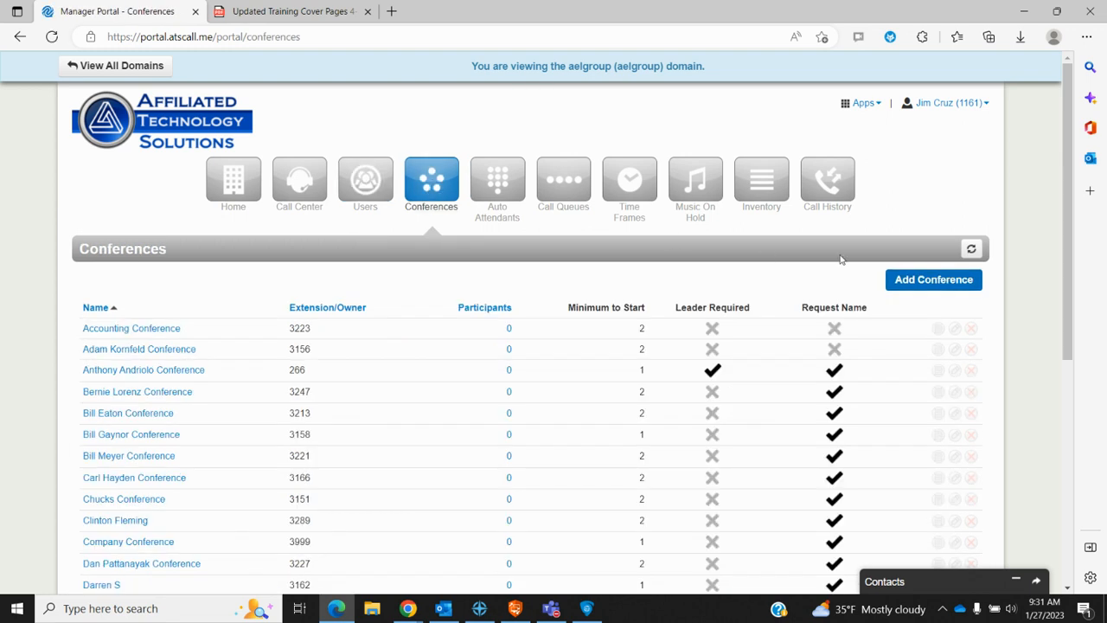
Step: Open a blank Add a Conference form, with minimum participants defaulting to 2
click(931, 283)
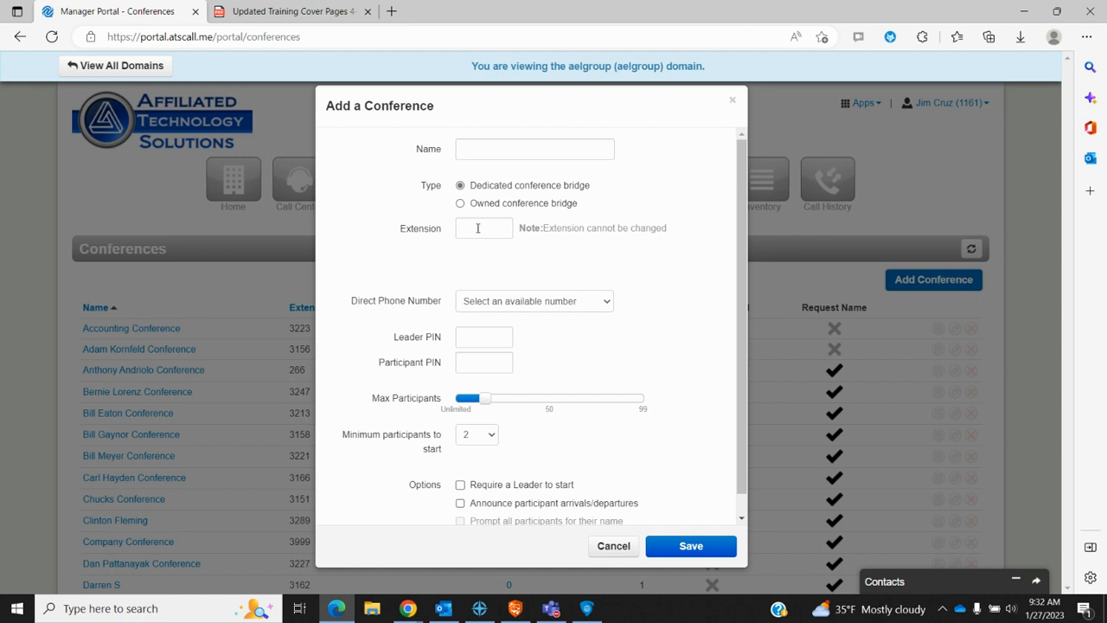
Step: Check the Direct Phone Number choices, then cancel the conference form without saving
click(609, 305)
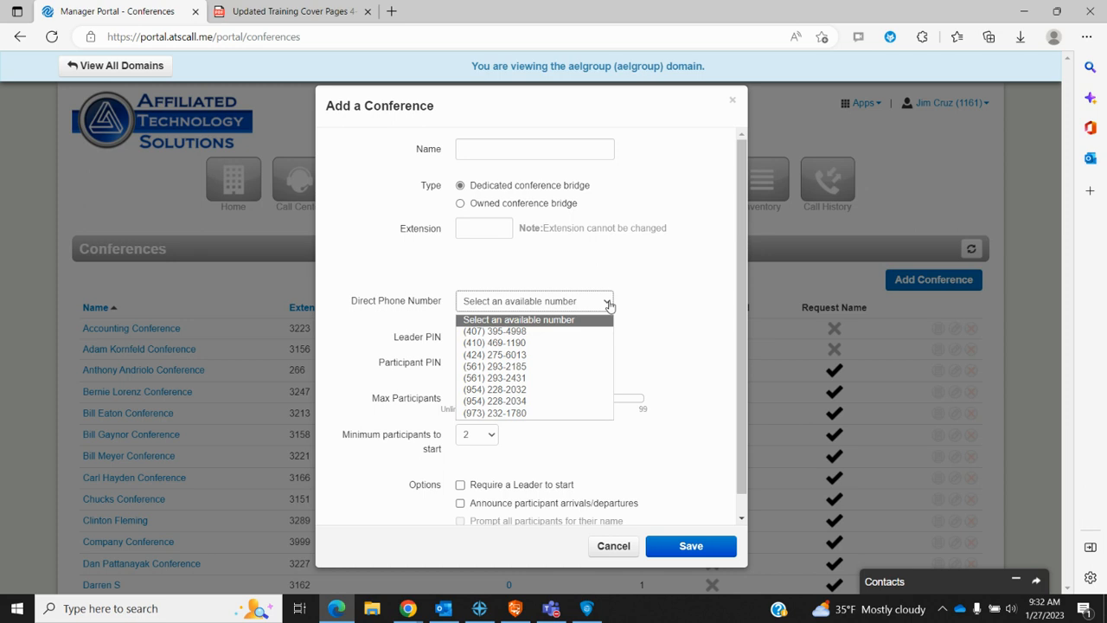
click(609, 302)
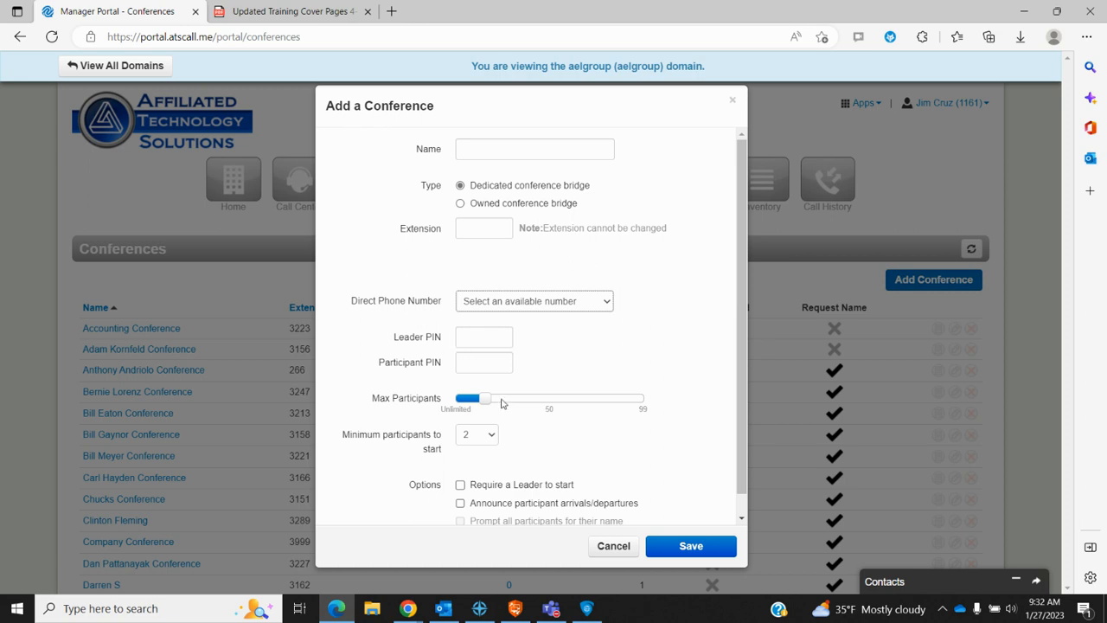
scroll(545, 462, down, 1)
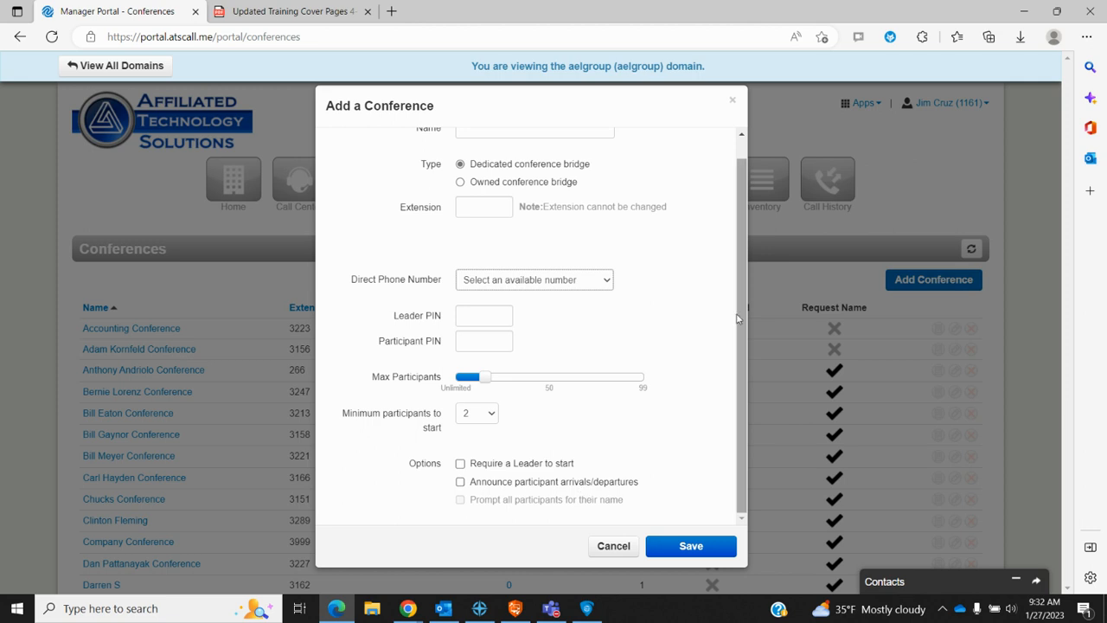
scroll(670, 413, up, 1)
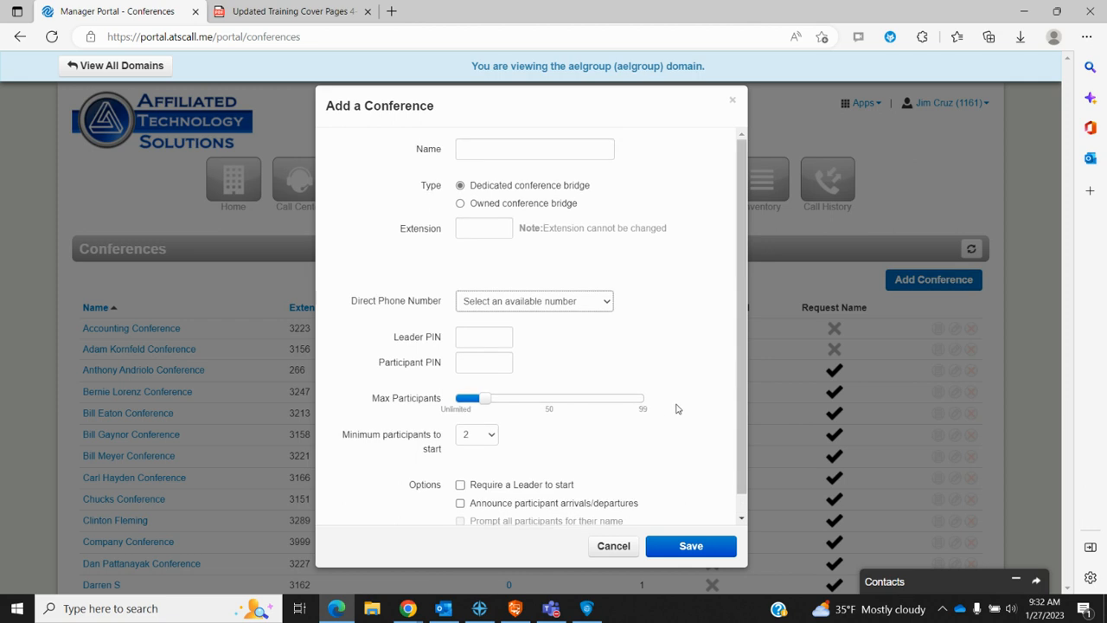
click(613, 546)
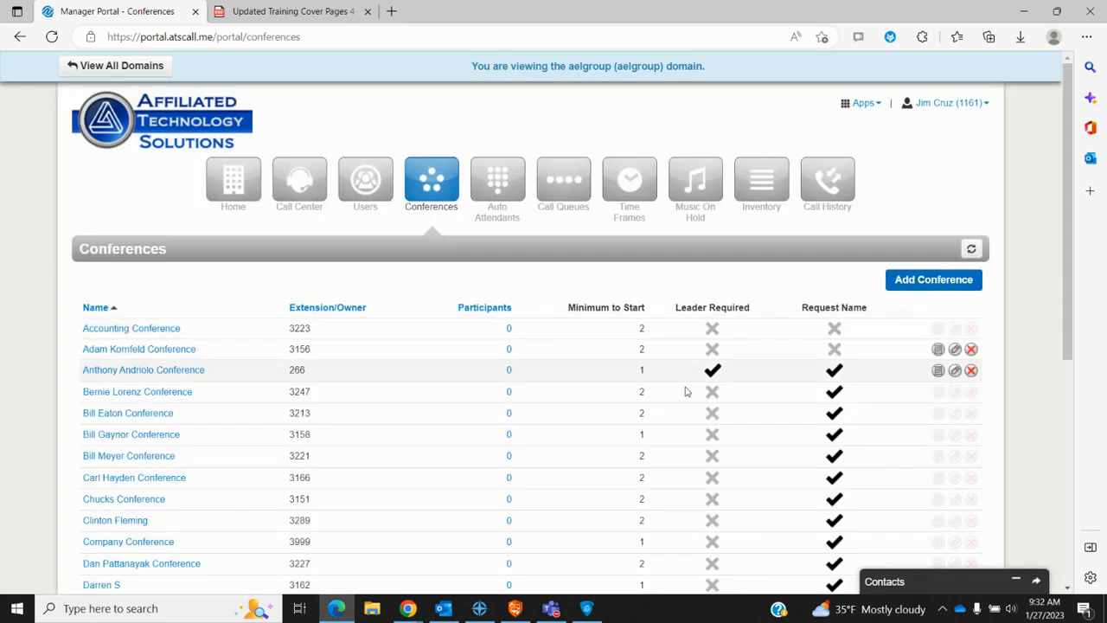
Step: Go to the Auto Attendants list and open Day Routing (extension 950) for editing
scroll(476, 489, down, 4)
scroll(476, 489, up, 4)
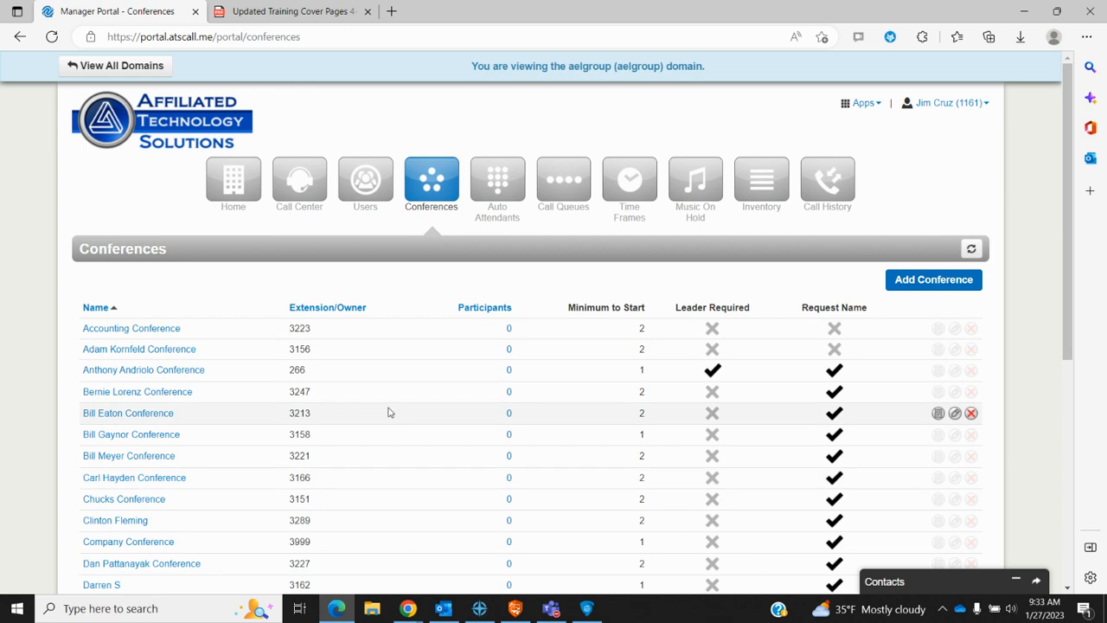
click(504, 184)
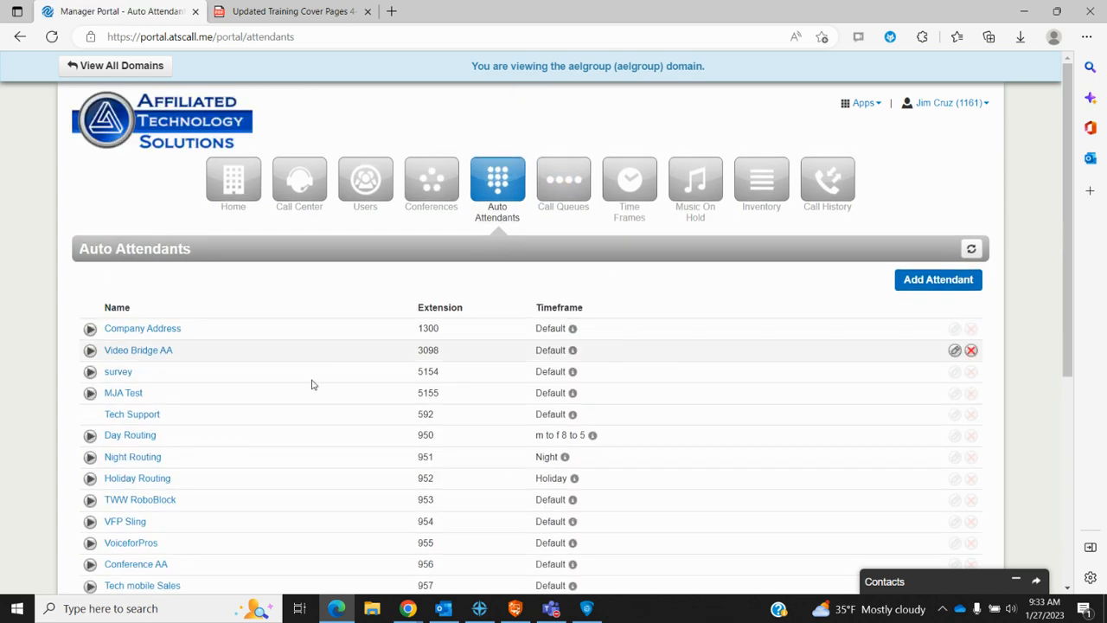
scroll(308, 387, down, 1)
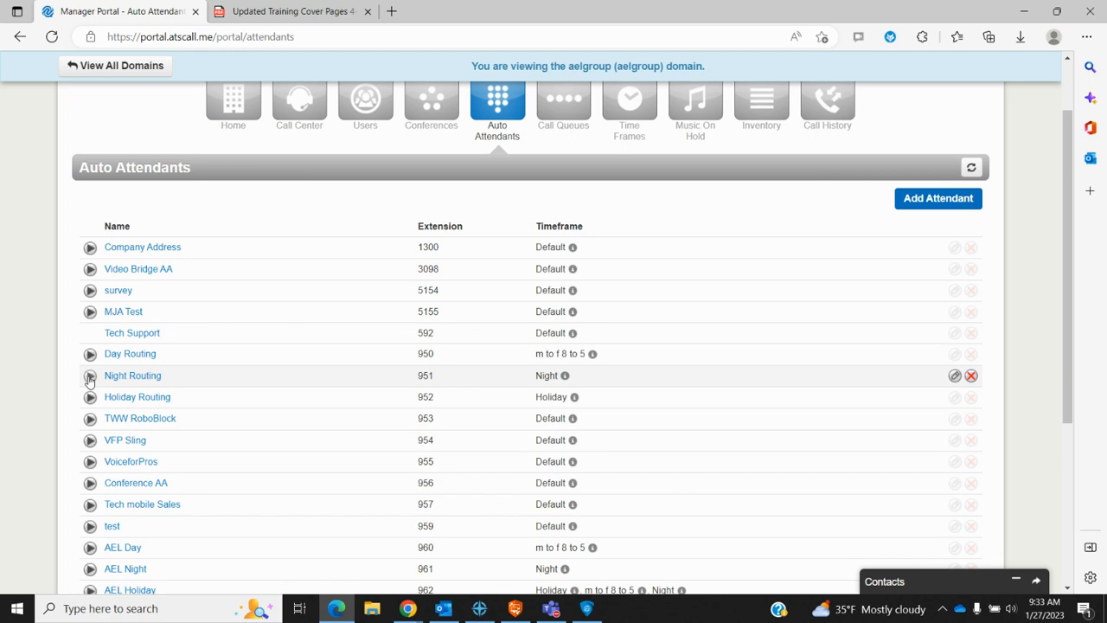
click(130, 354)
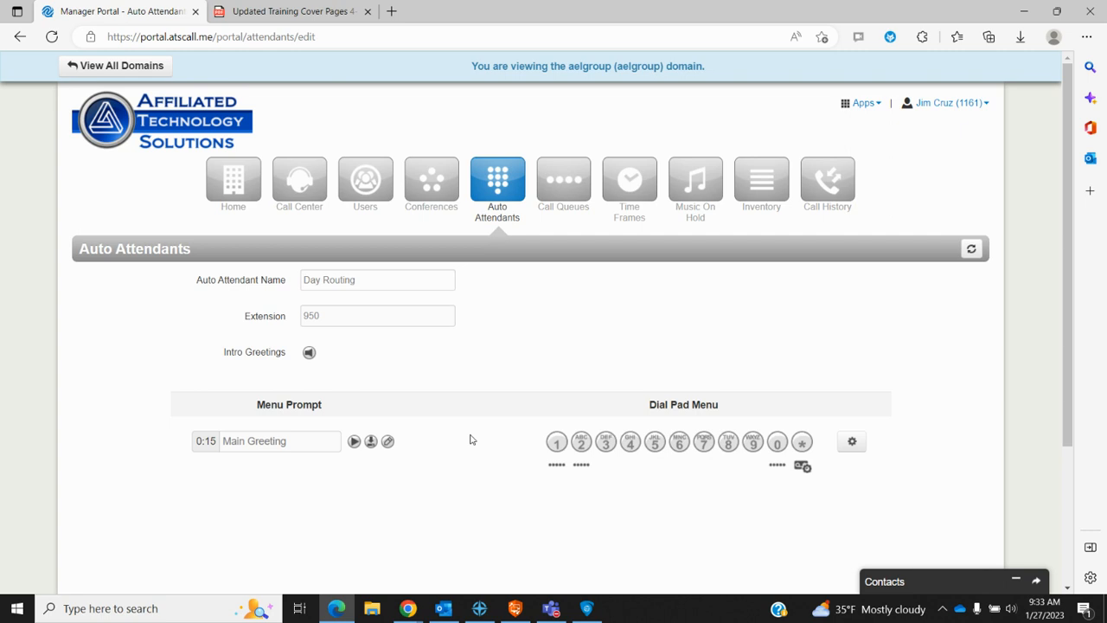
Step: Switch the Main Greeting audio to Text-To-Speech and review the voices, keeping Allison
click(388, 442)
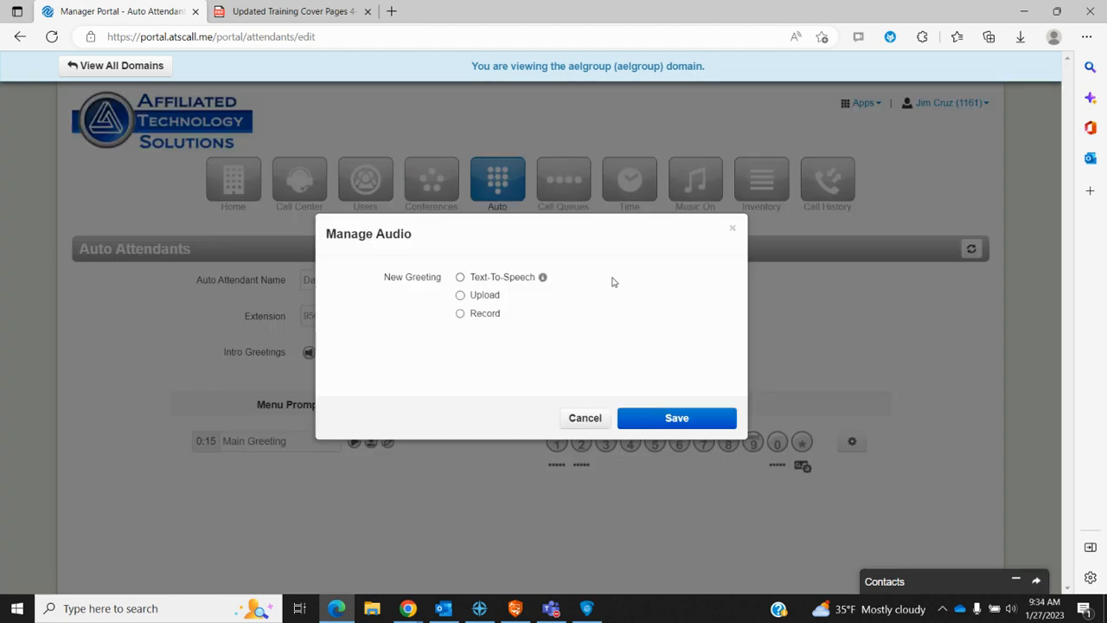
click(460, 277)
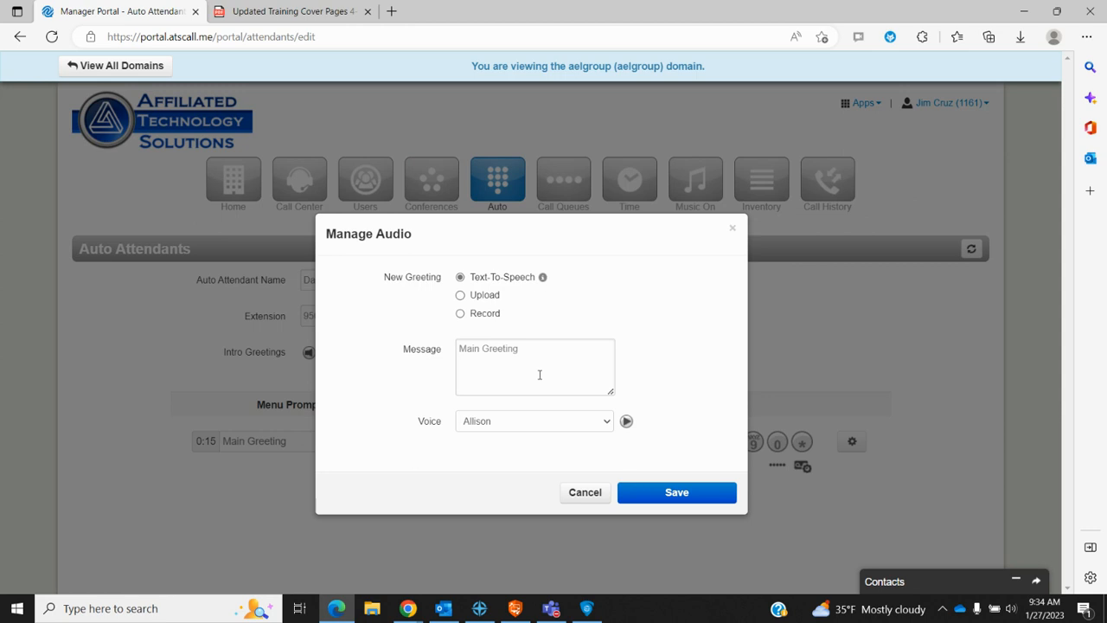
click(467, 351)
click(608, 427)
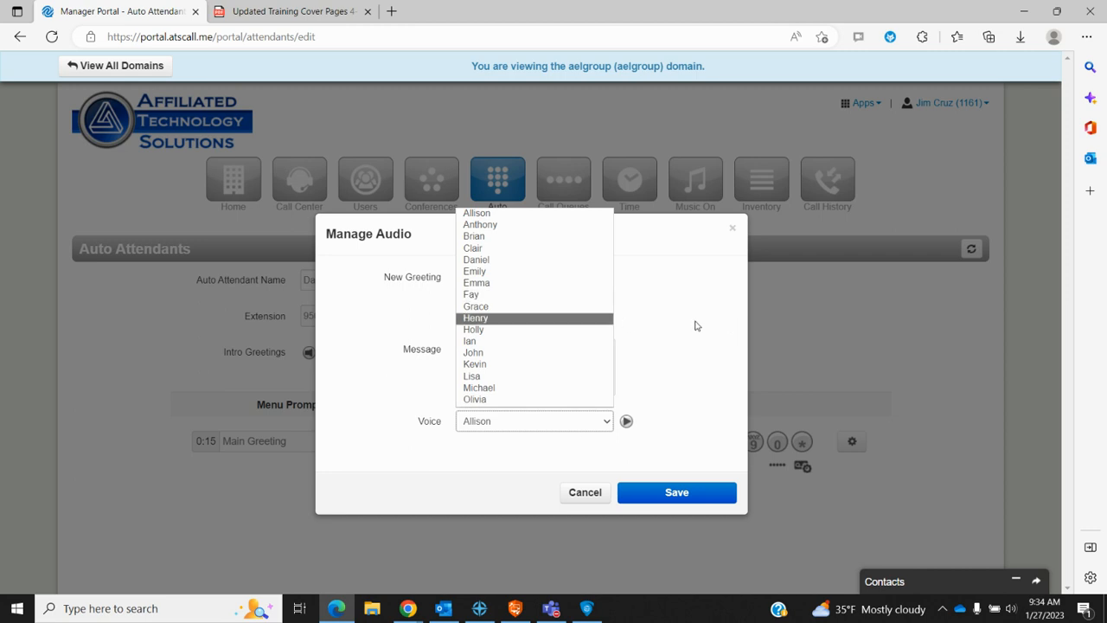
click(696, 326)
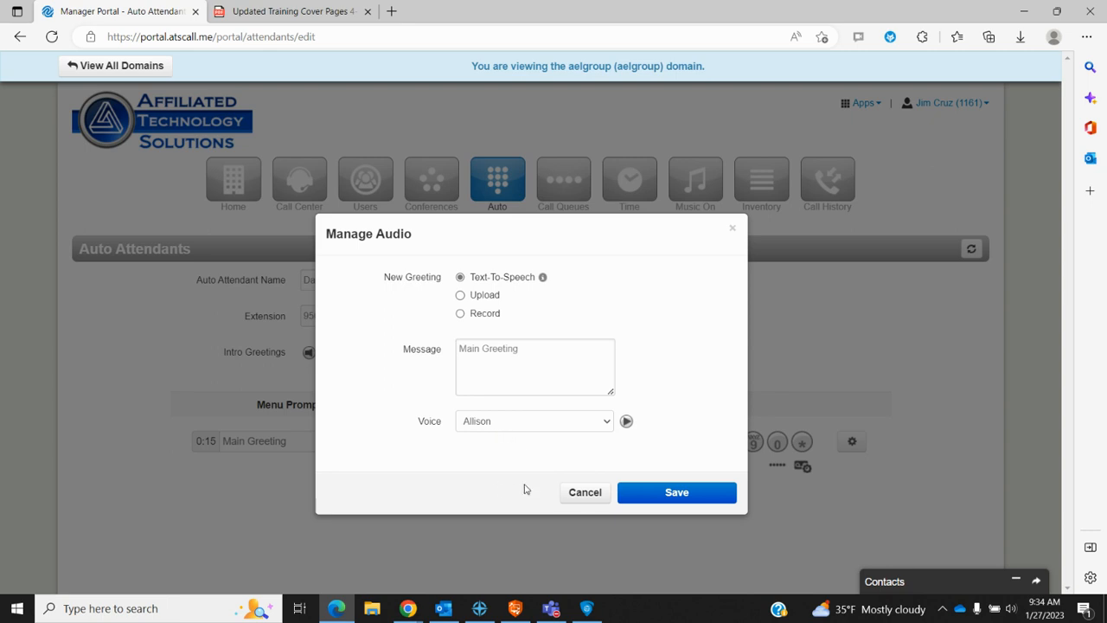
Step: Cancel the greeting change, keeping the 0:15 Main Greeting, and open the Dial Pad Menu options
click(585, 495)
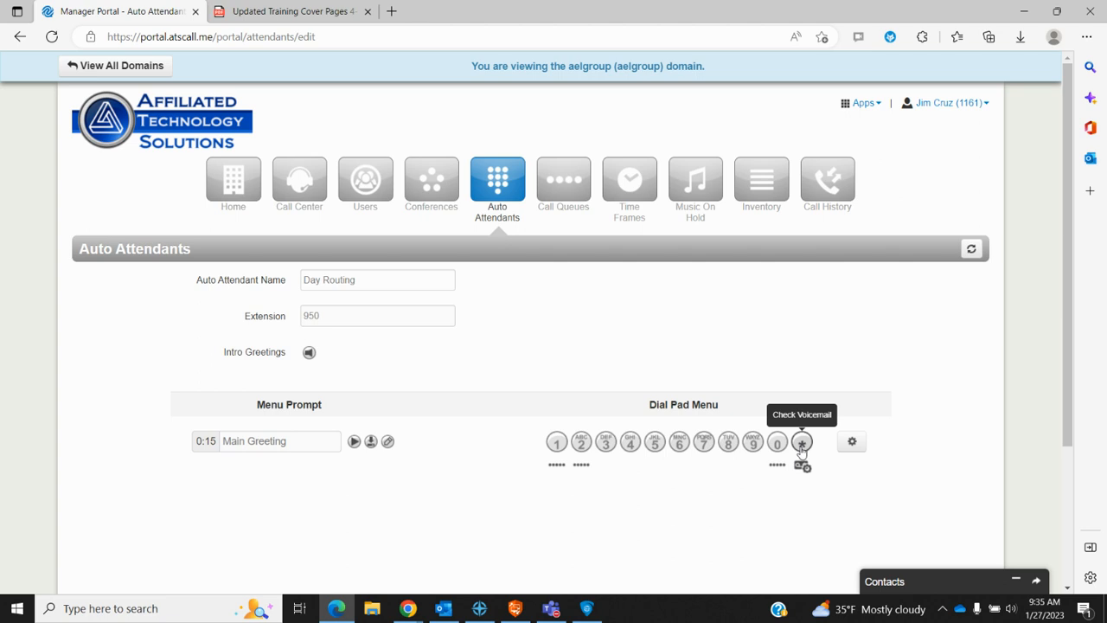
click(851, 442)
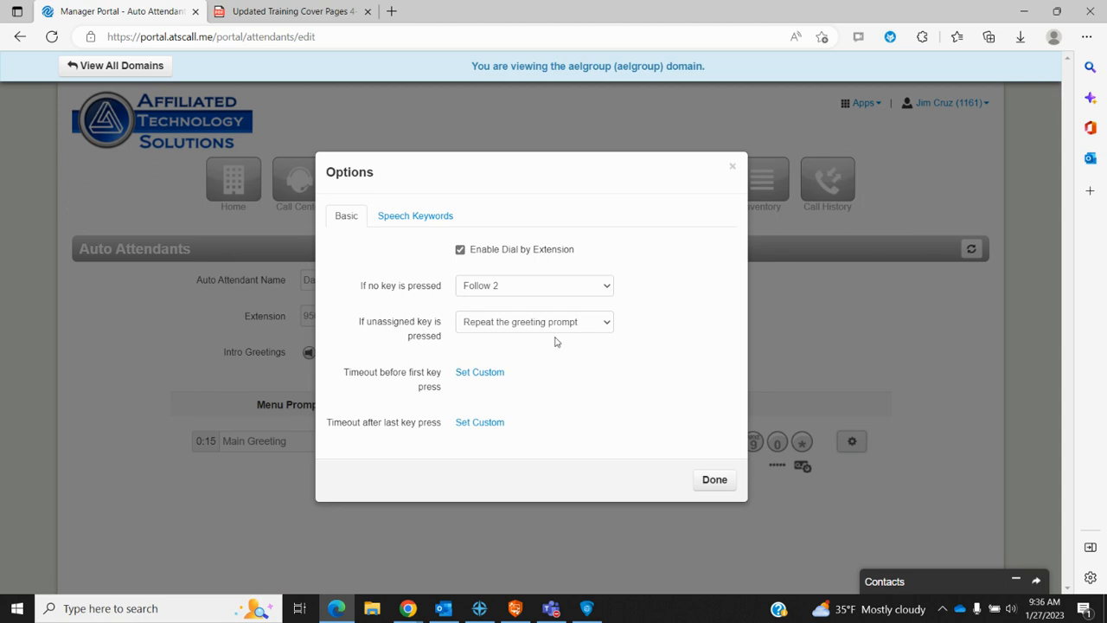
click(608, 324)
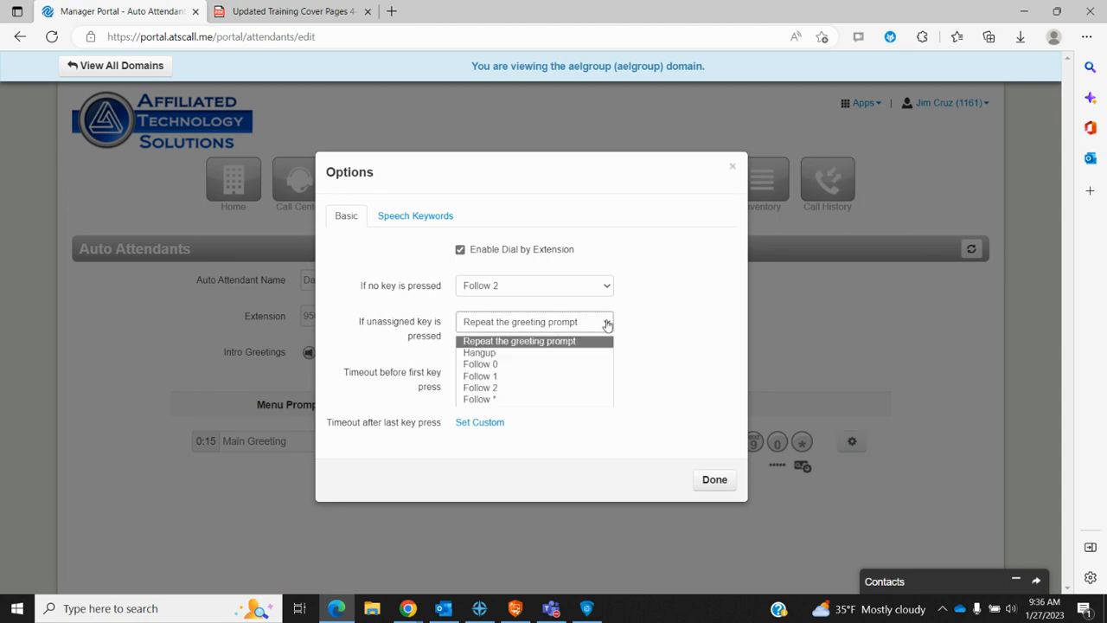
click(608, 323)
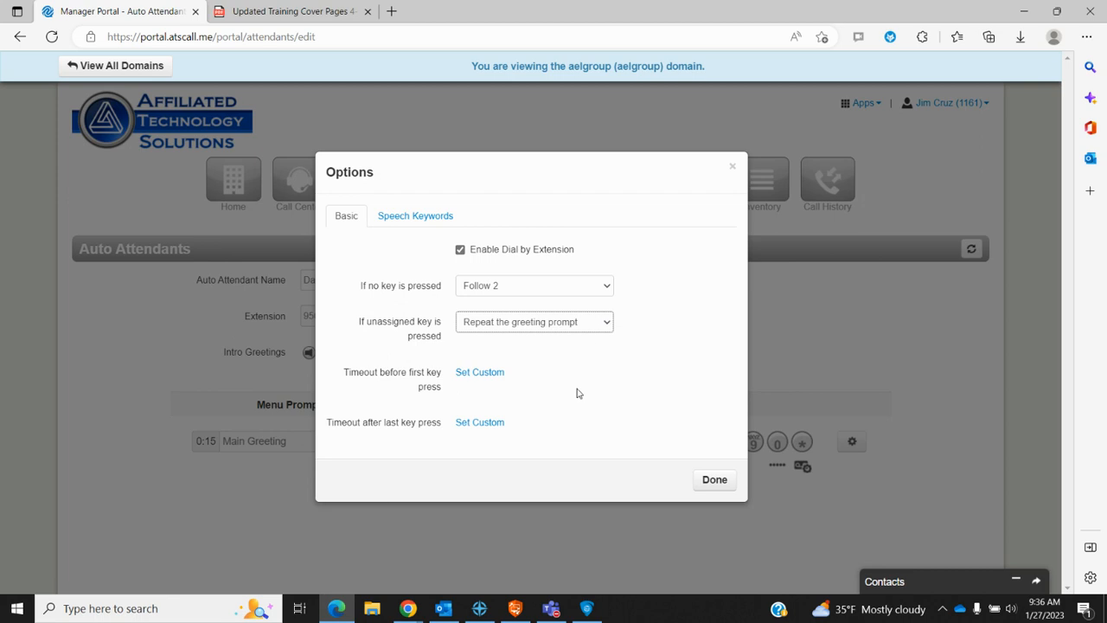
click(421, 218)
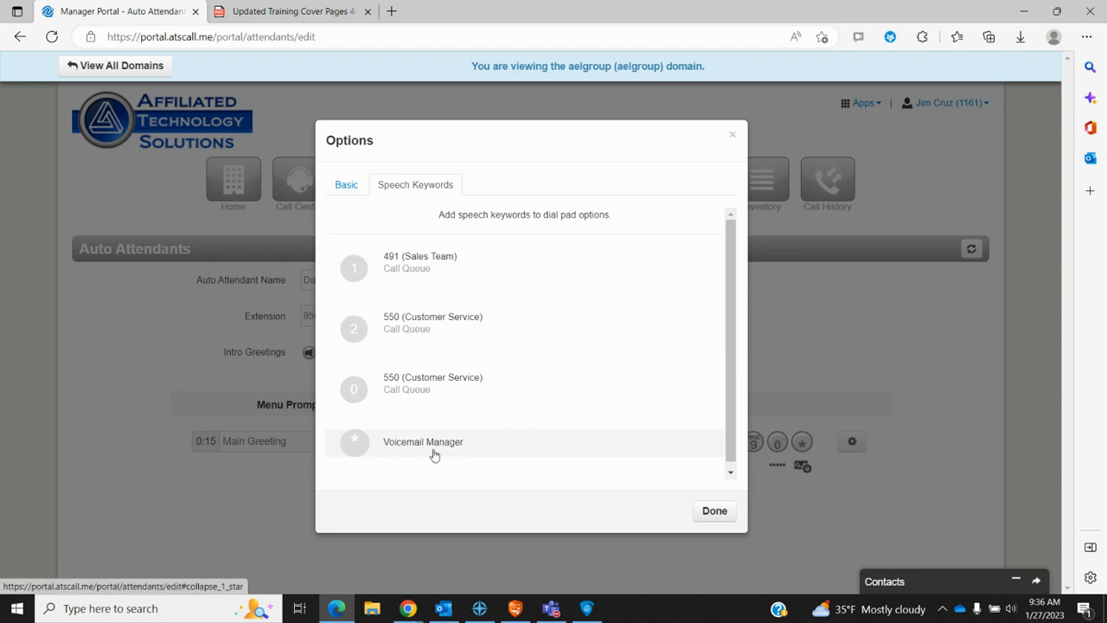
click(715, 511)
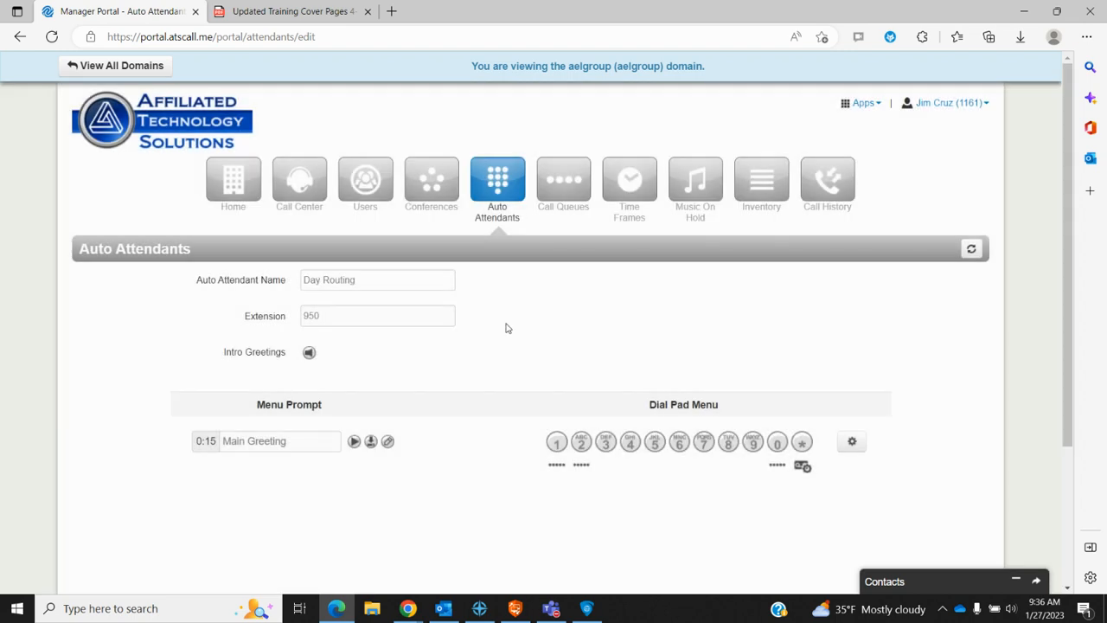
Step: Return to the Auto Attendants list and start a new attendant, checking its time frame choices
click(502, 188)
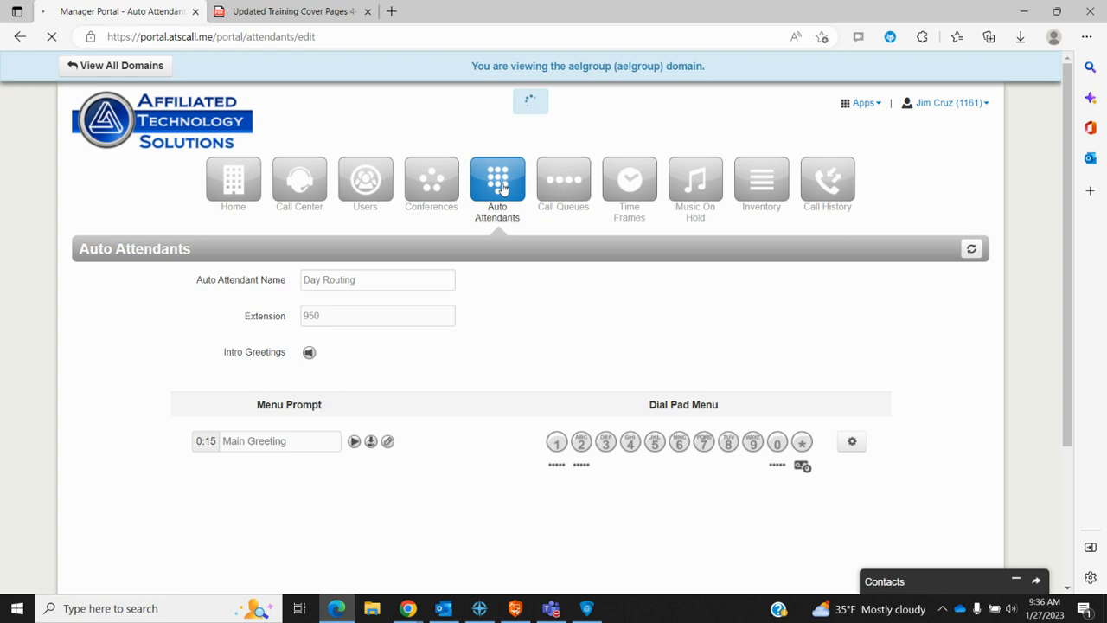
scroll(262, 382, down, 2)
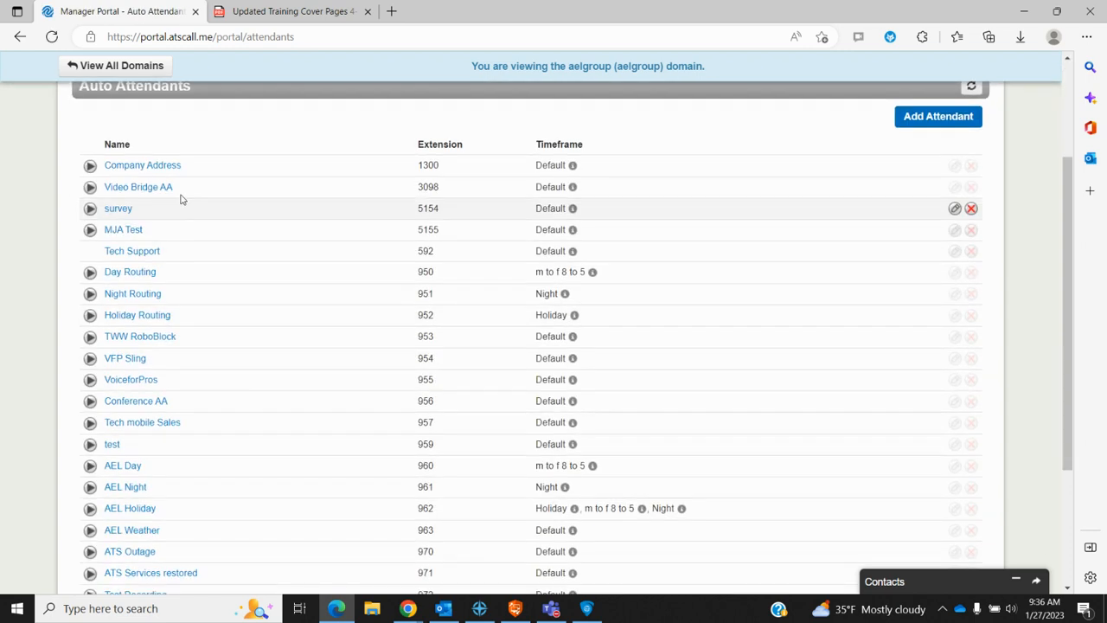
scroll(230, 453, down, 2)
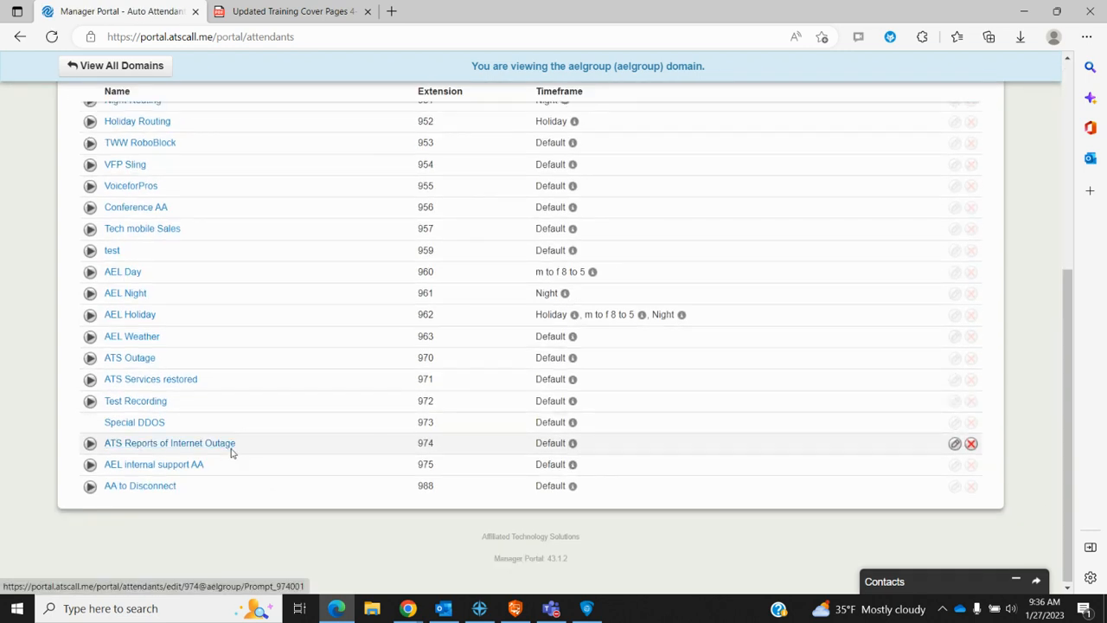
scroll(231, 453, up, 4)
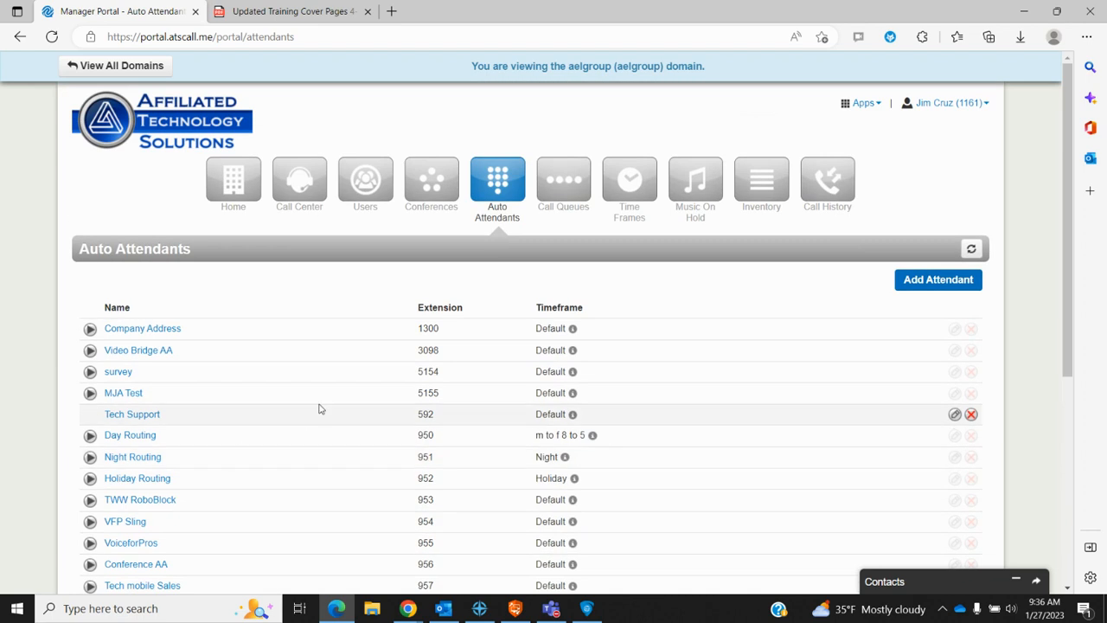
click(944, 286)
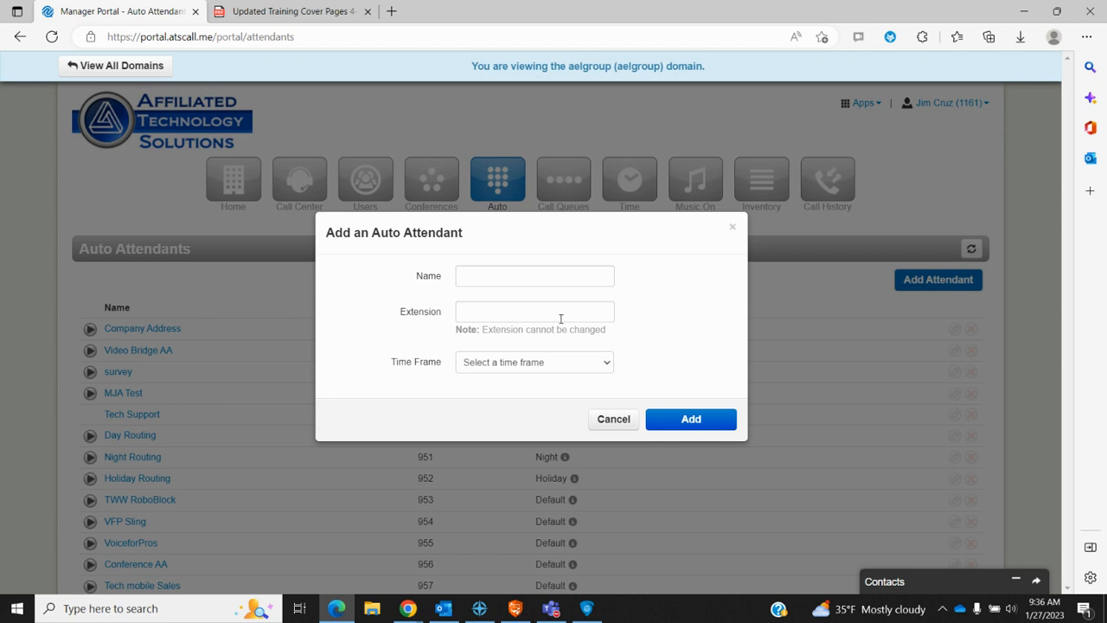
click(605, 366)
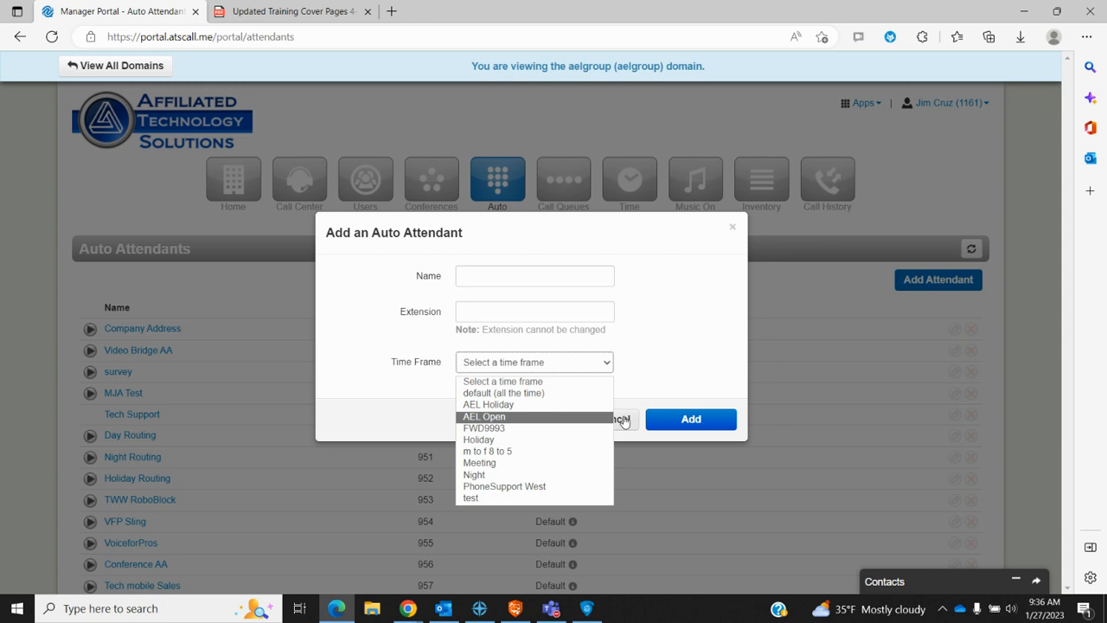
Step: Cancel the unfinished auto attendant and go to the Call Queues page
click(624, 421)
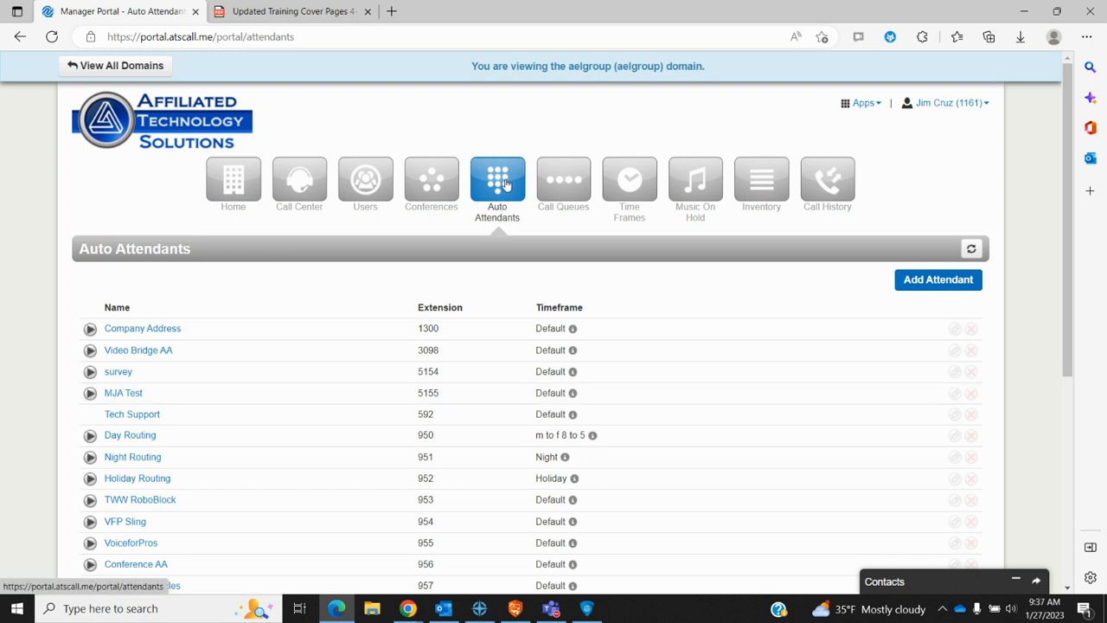
click(562, 184)
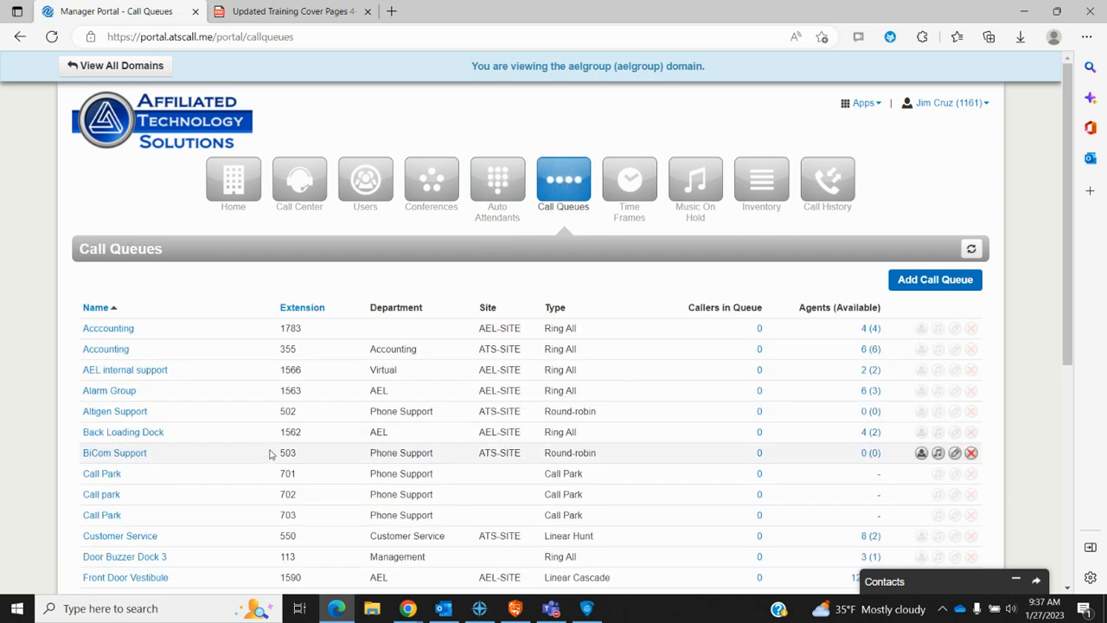
scroll(227, 429, down, 1)
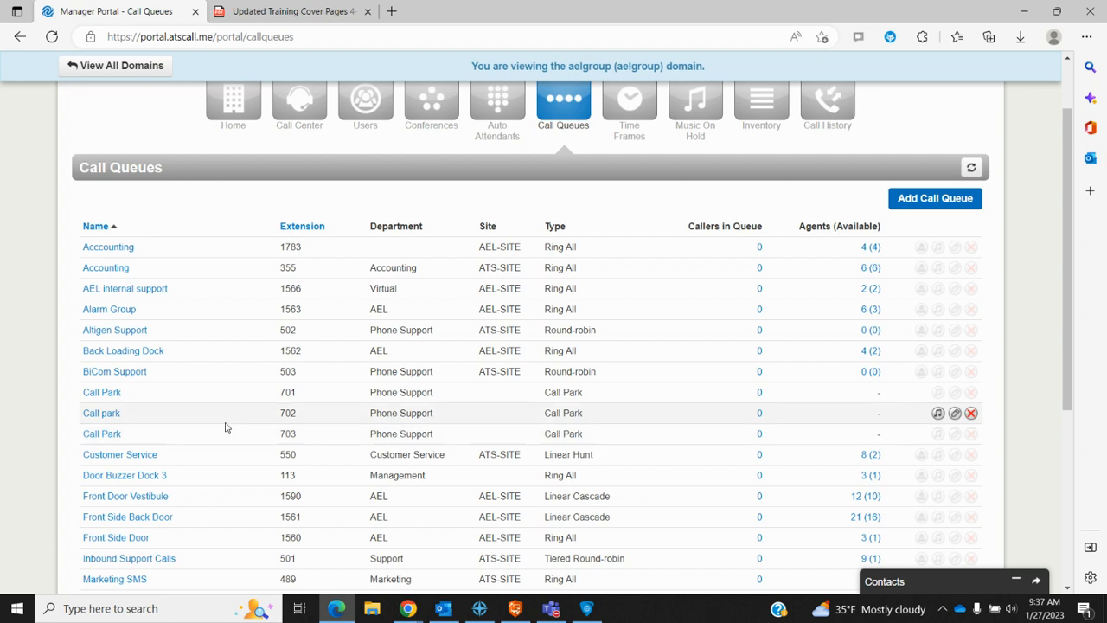
scroll(226, 428, down, 2)
scroll(225, 427, down, 1)
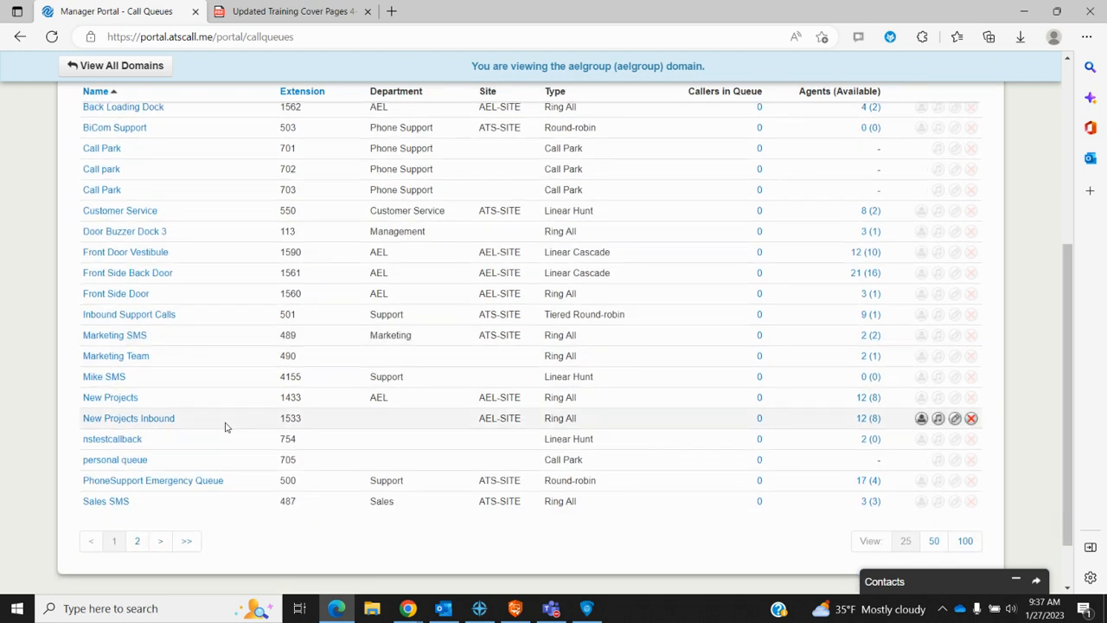
scroll(224, 427, up, 2)
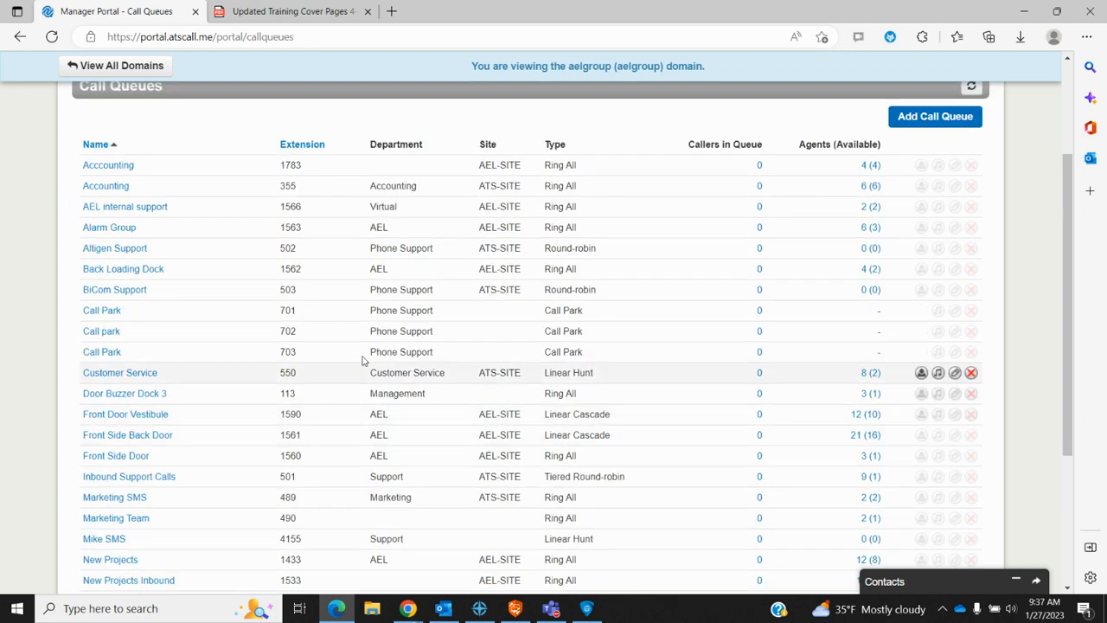
Step: Open the Accounting queue (extension 355) editor, close it unchanged, then reopen it
click(107, 186)
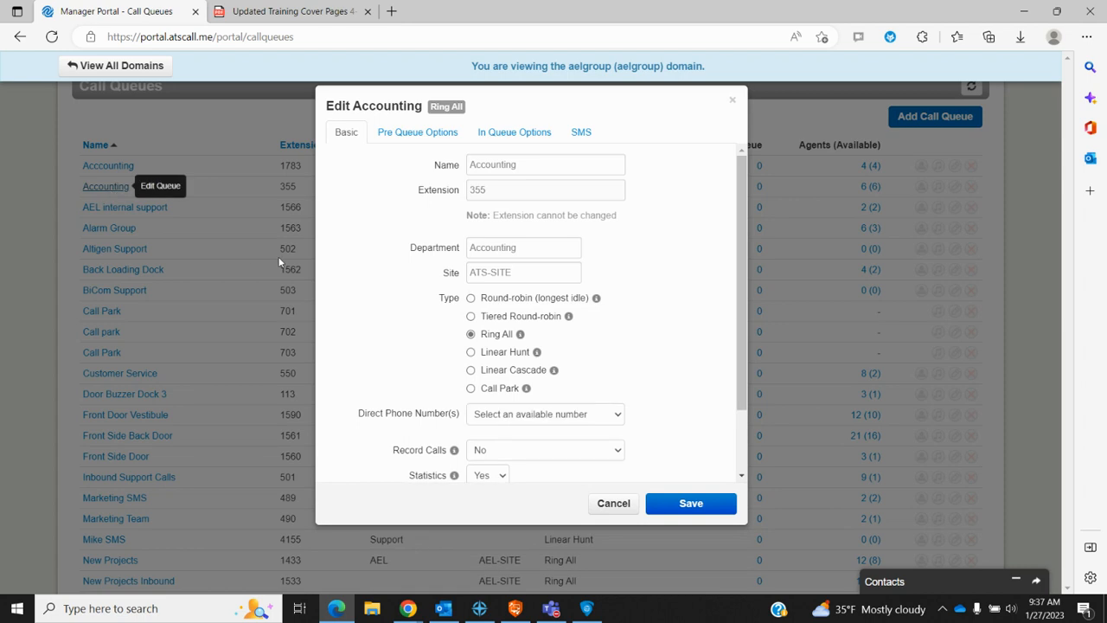
click(613, 503)
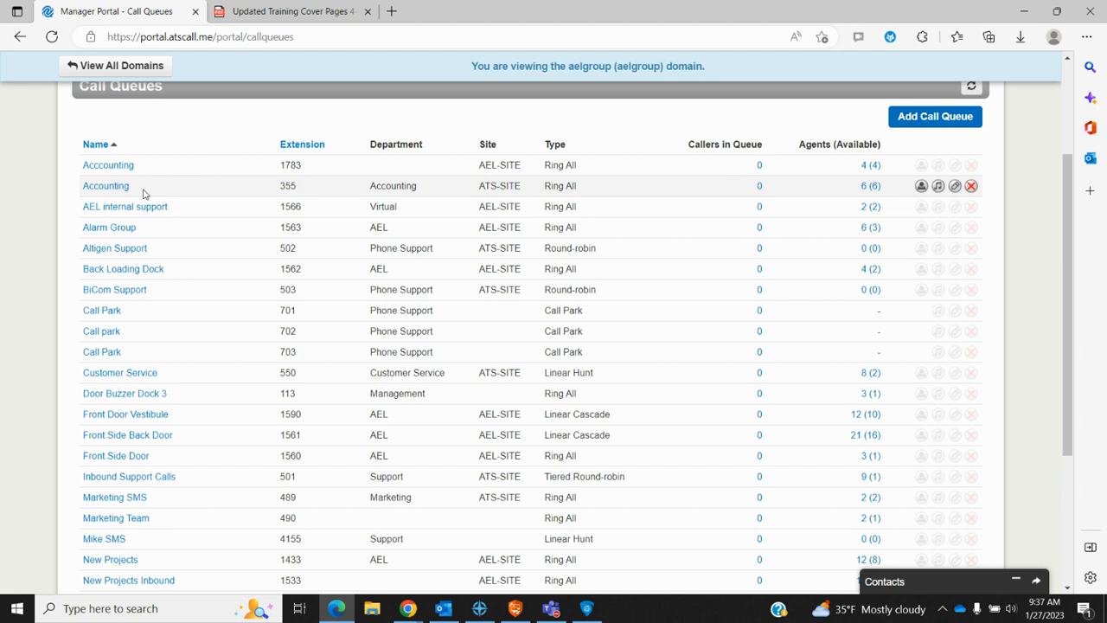
click(118, 186)
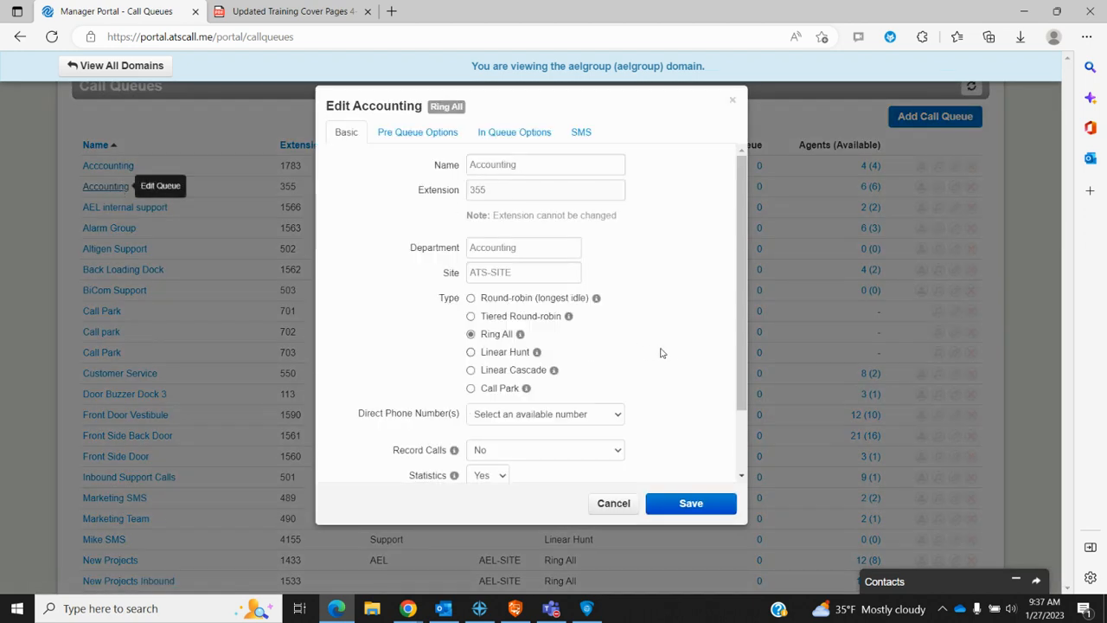
Step: Review the Accounting queue's Basic settings (Ring All, unlimited pre-queue wait and length), then view Pre Queue Options
mouse_move(742, 308)
mouse_down()
mouse_move(749, 363)
mouse_move(758, 302)
mouse_up()
mouse_move(505, 301)
mouse_move(491, 389)
mouse_move(598, 300)
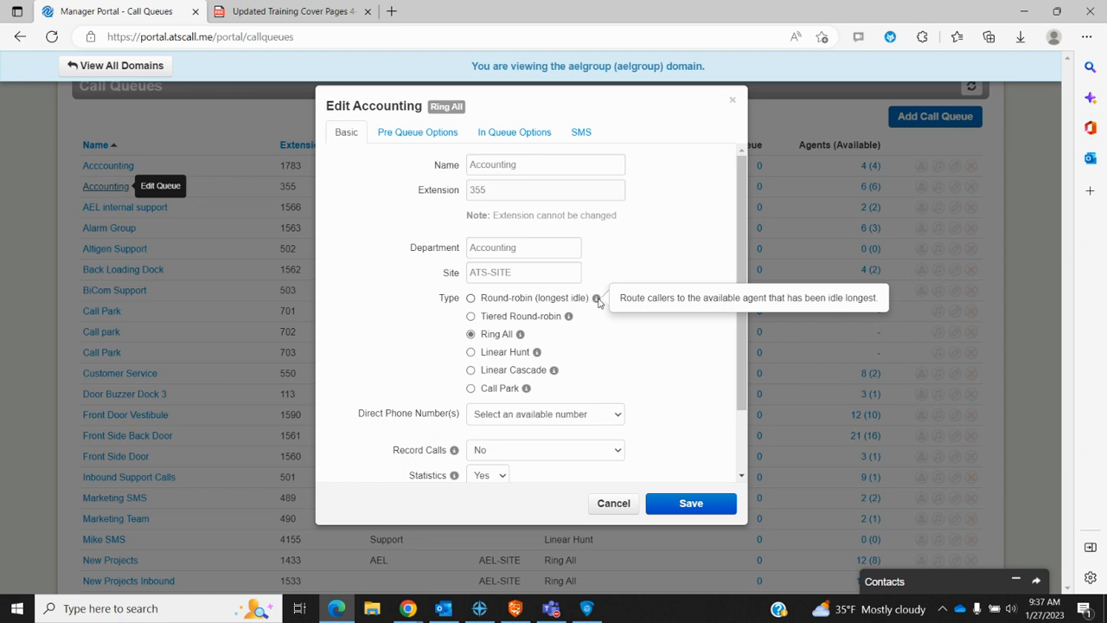
mouse_move(522, 336)
mouse_move(569, 321)
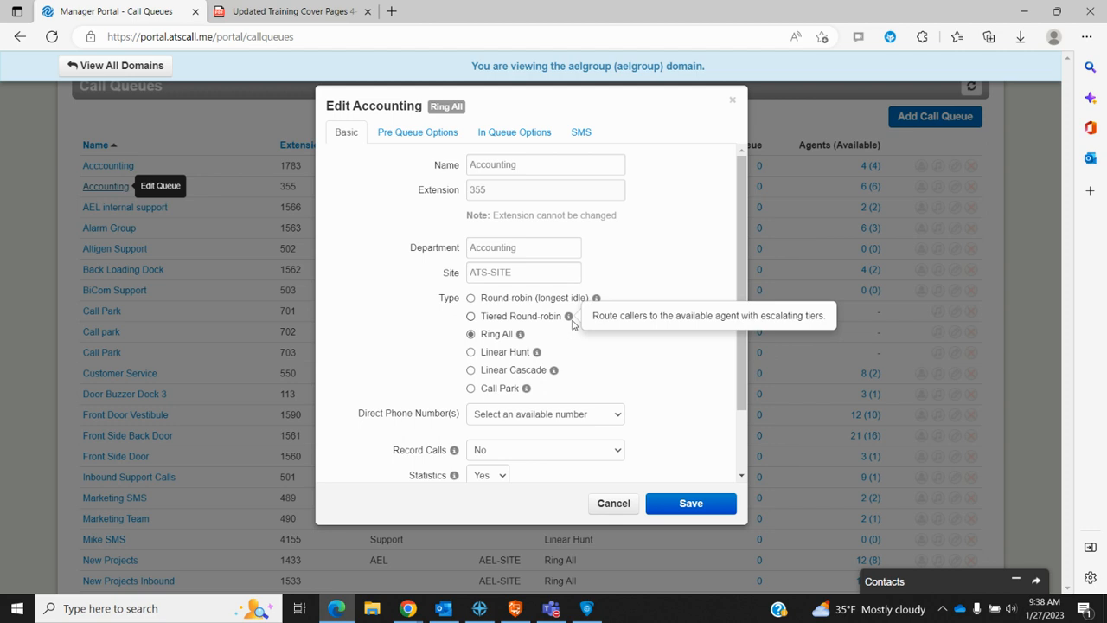
mouse_move(537, 355)
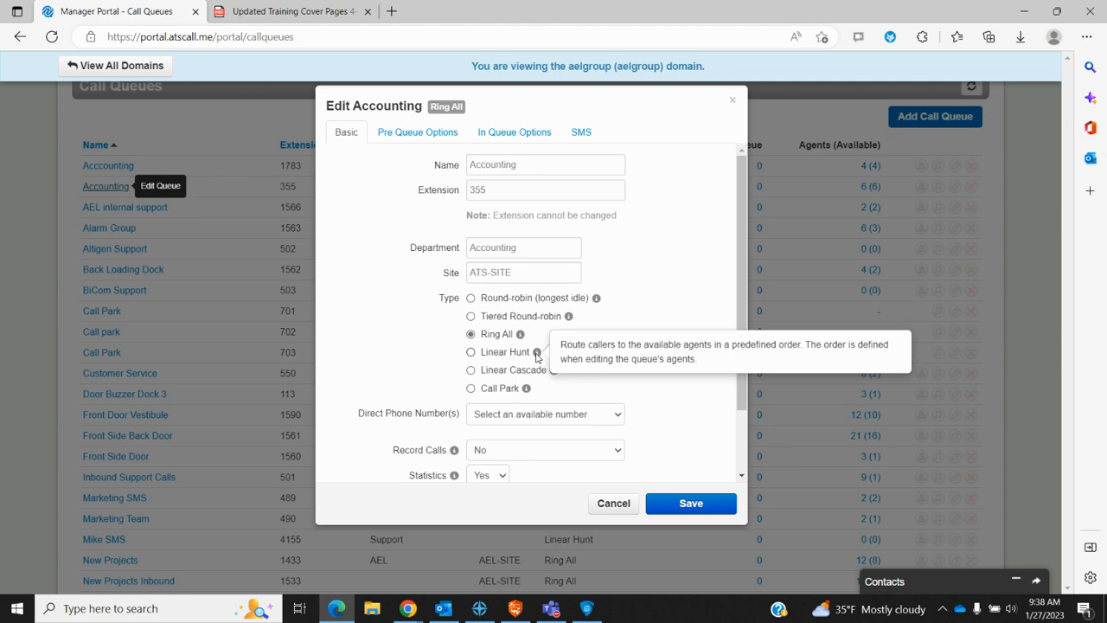
mouse_move(553, 372)
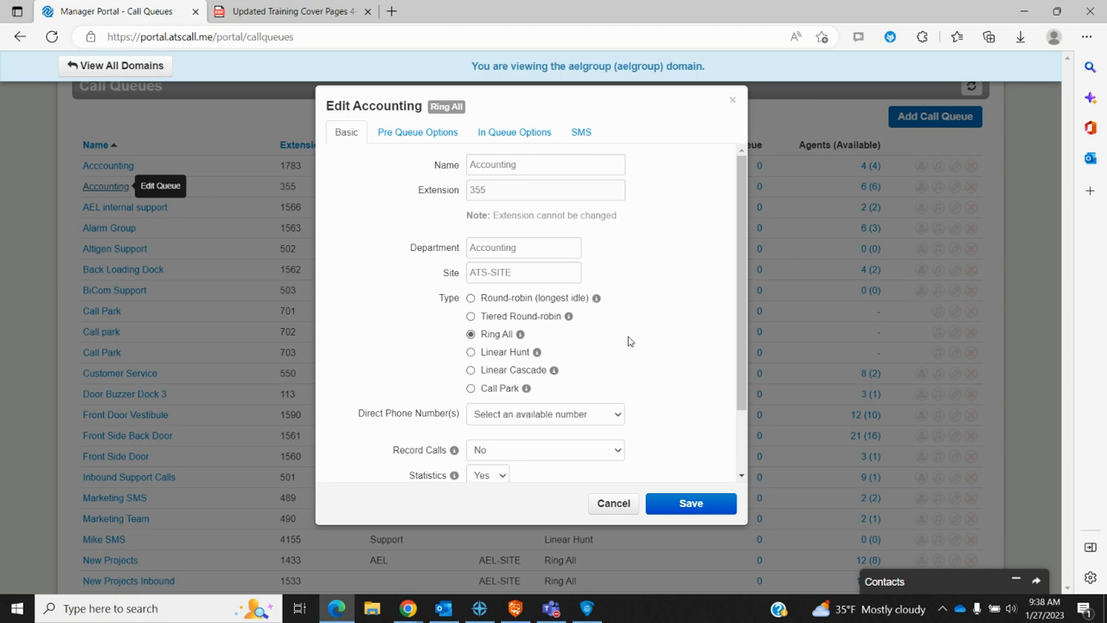
scroll(629, 341, down, 1)
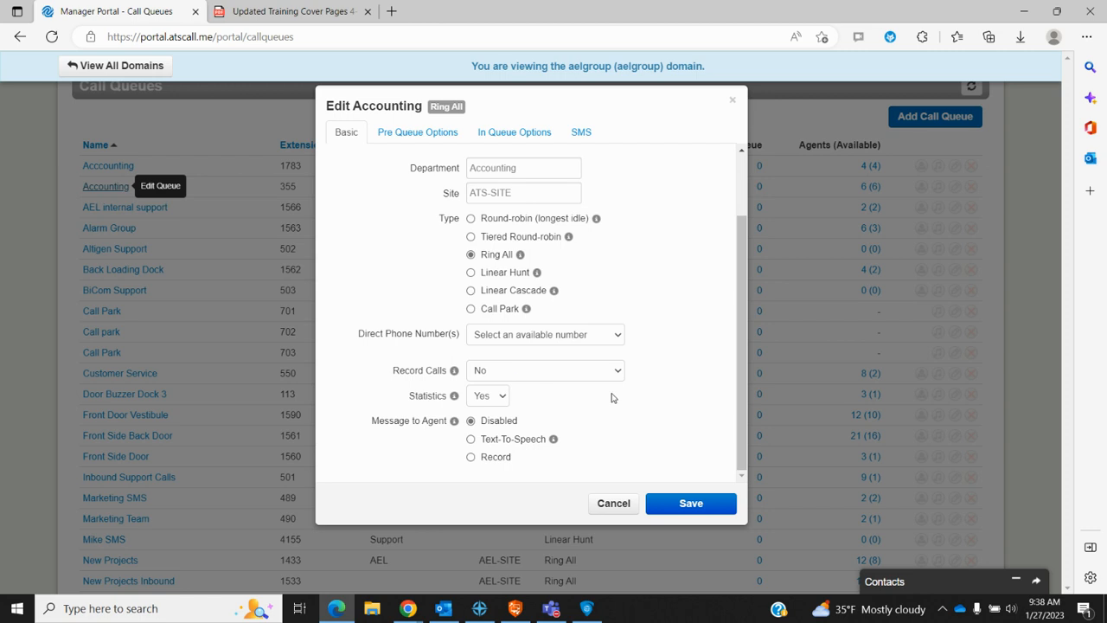
scroll(614, 398, up, 1)
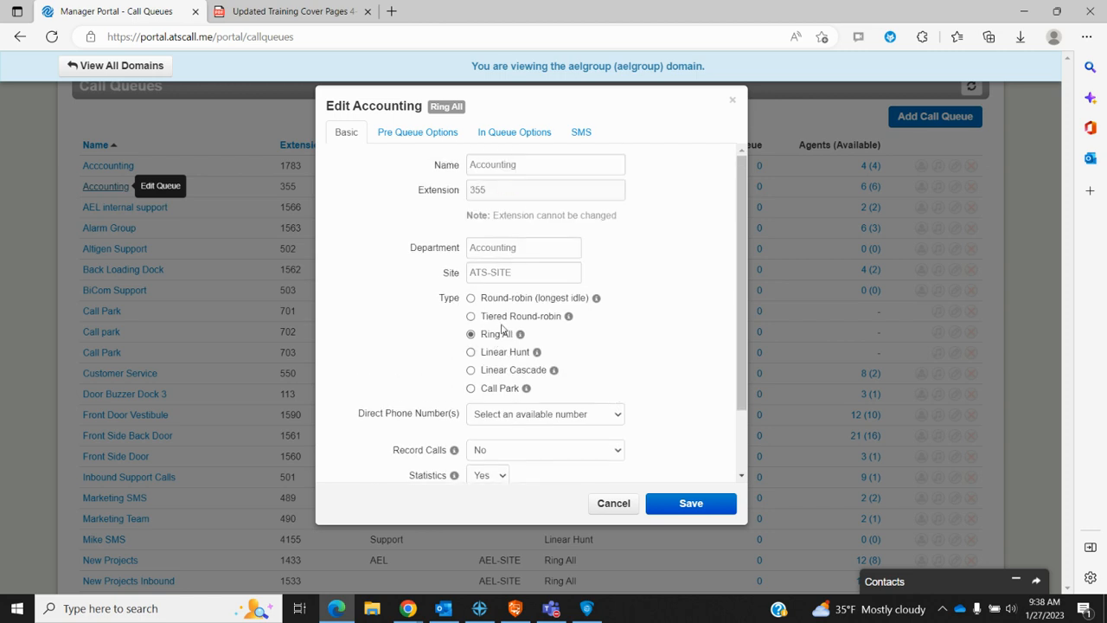
click(427, 138)
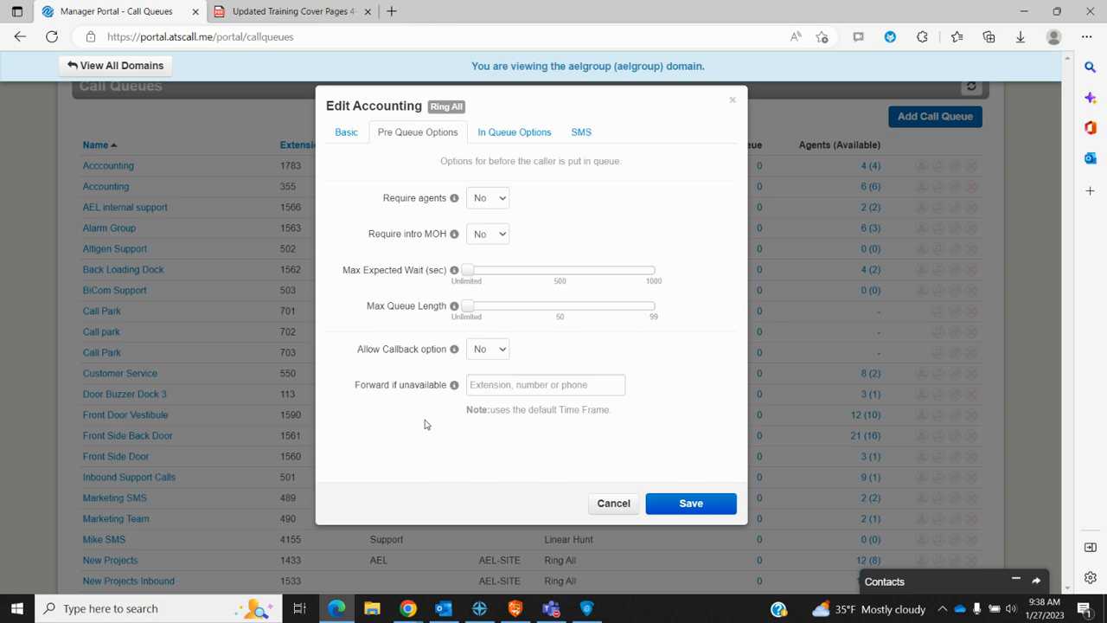
Step: Read the help for each Accounting pre-queue option, then view its In Queue Options
mouse_move(455, 202)
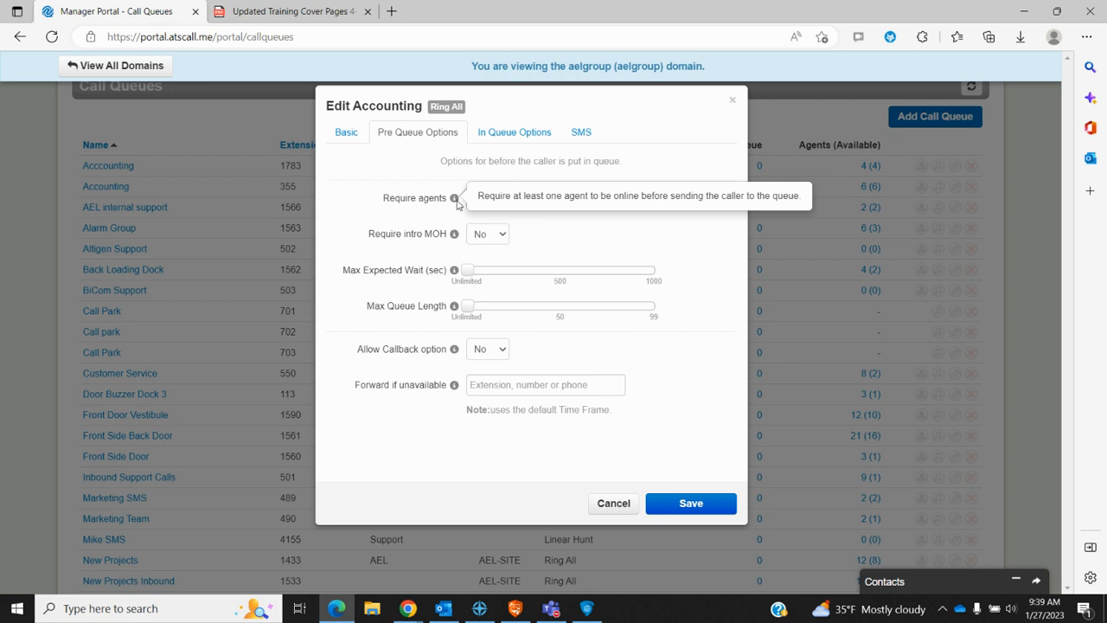
mouse_move(454, 236)
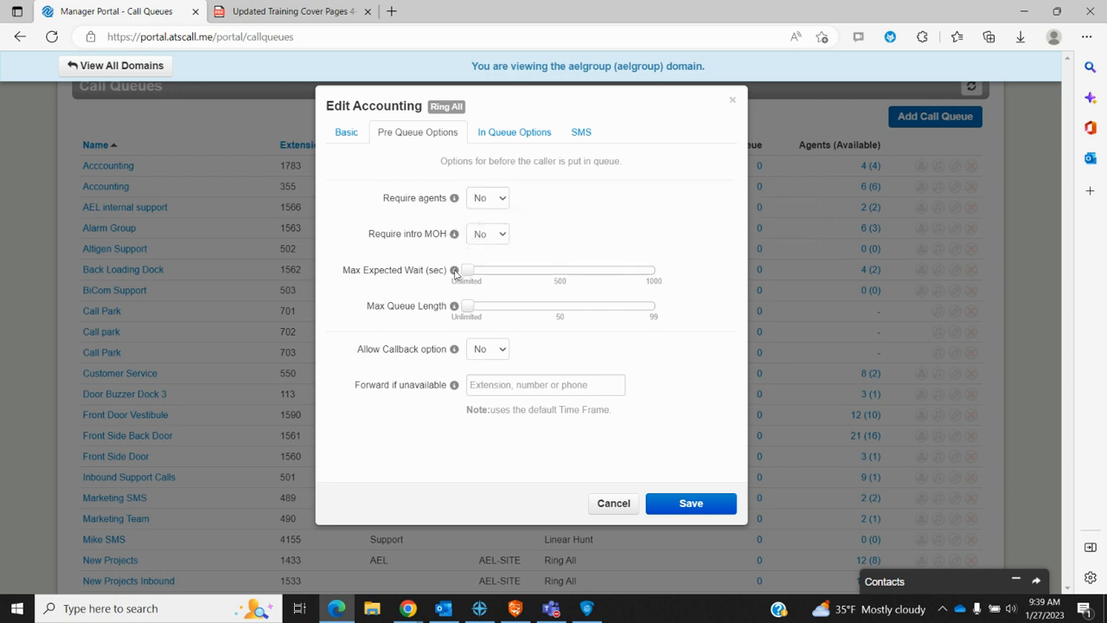
mouse_move(455, 308)
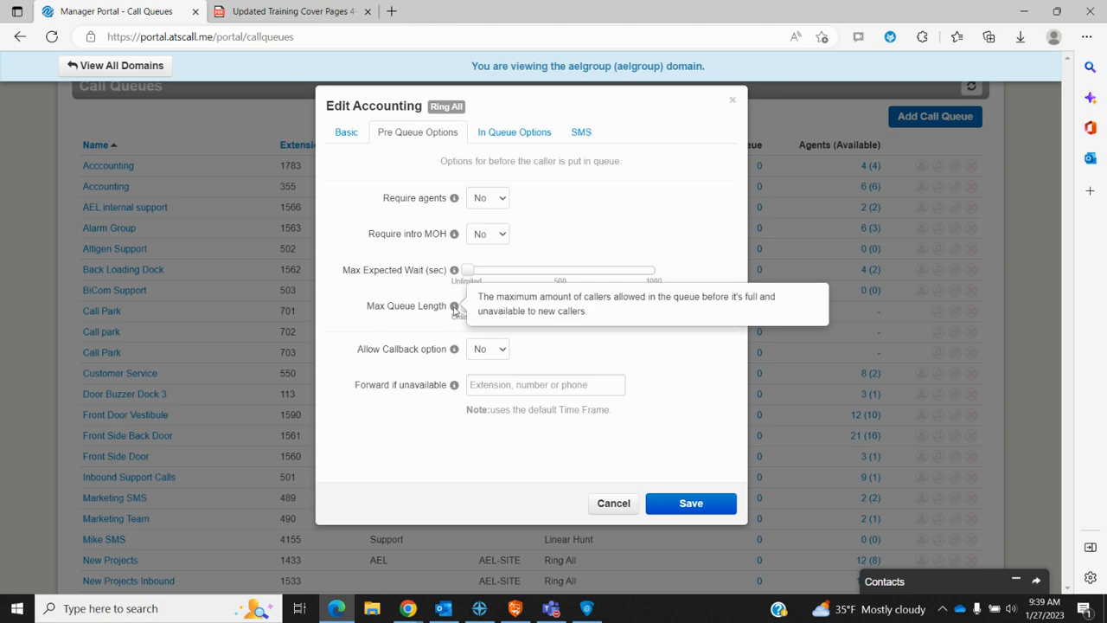
mouse_move(455, 353)
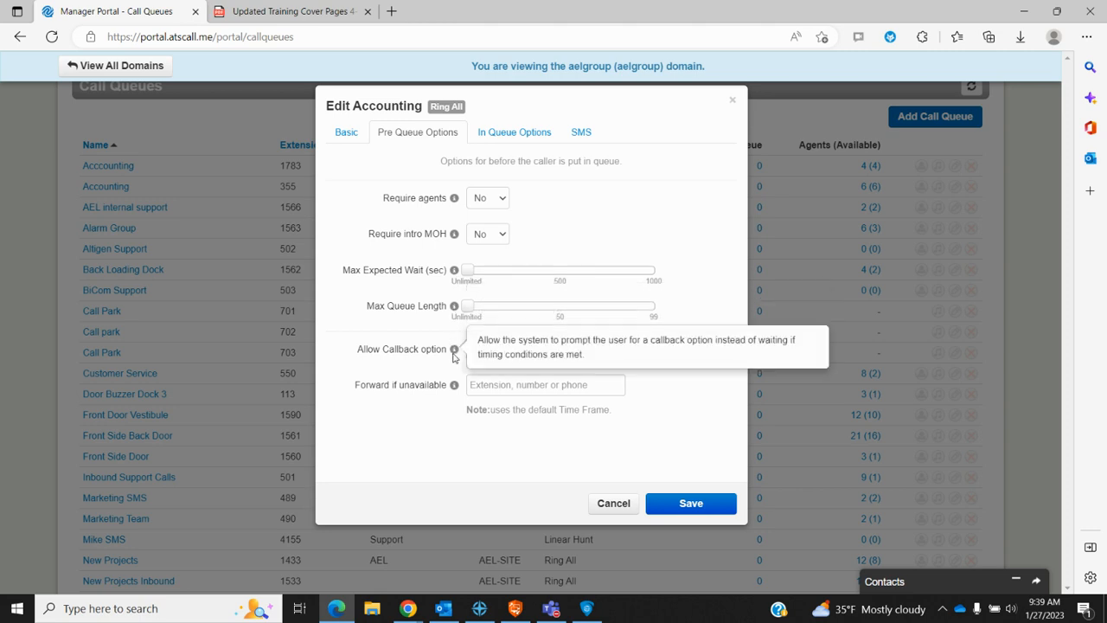
mouse_move(455, 388)
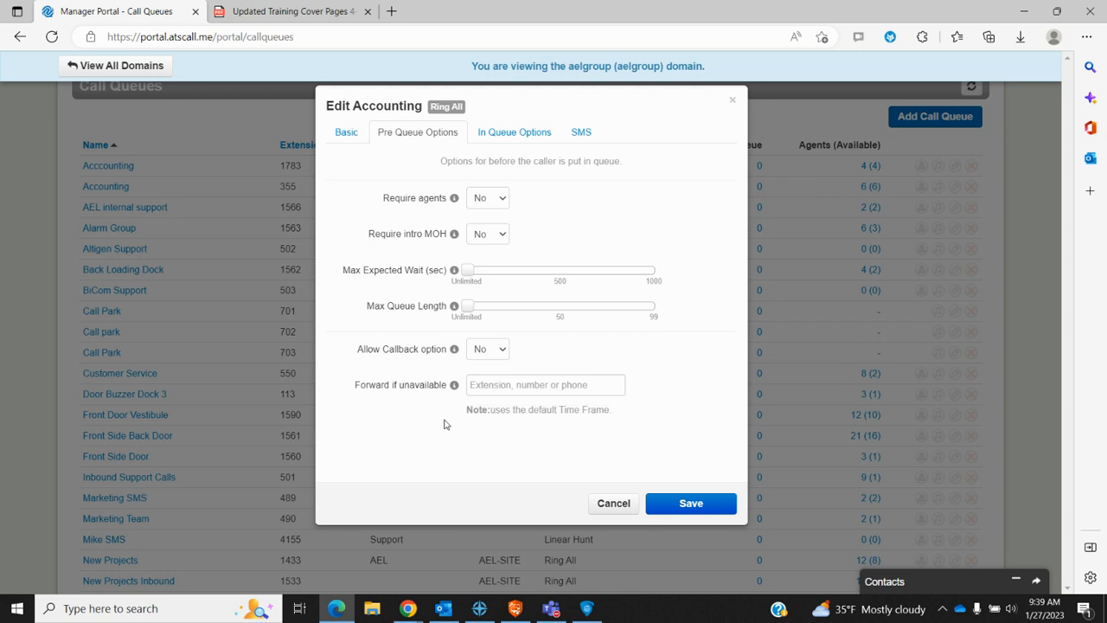
click(531, 134)
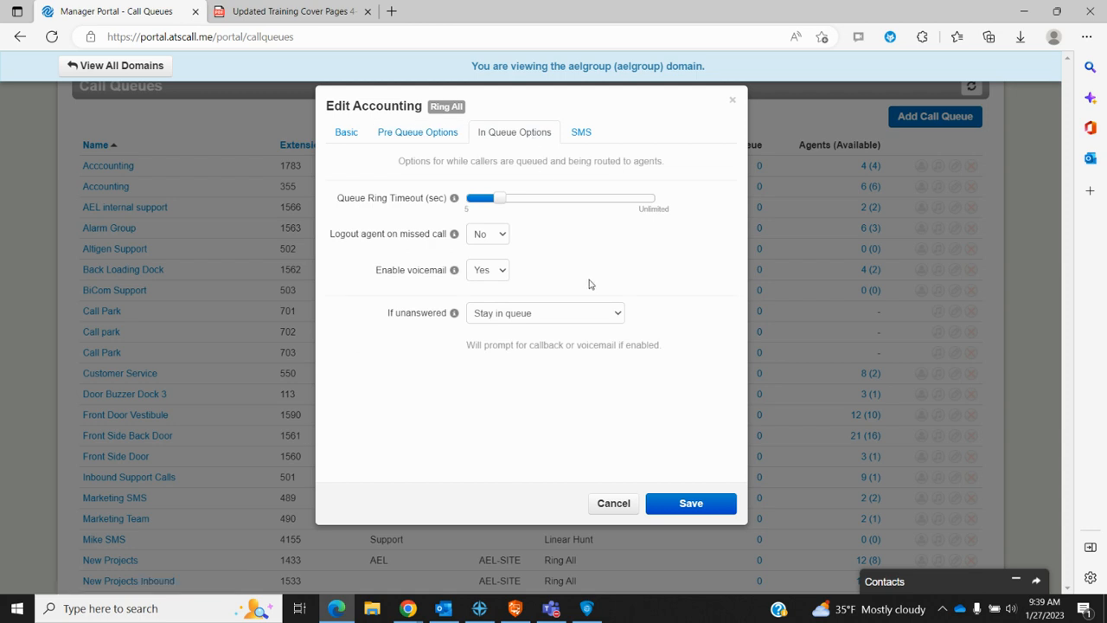
Step: Check the If unanswered choices without changing them, then view the queue's SMS options
mouse_move(507, 202)
click(618, 316)
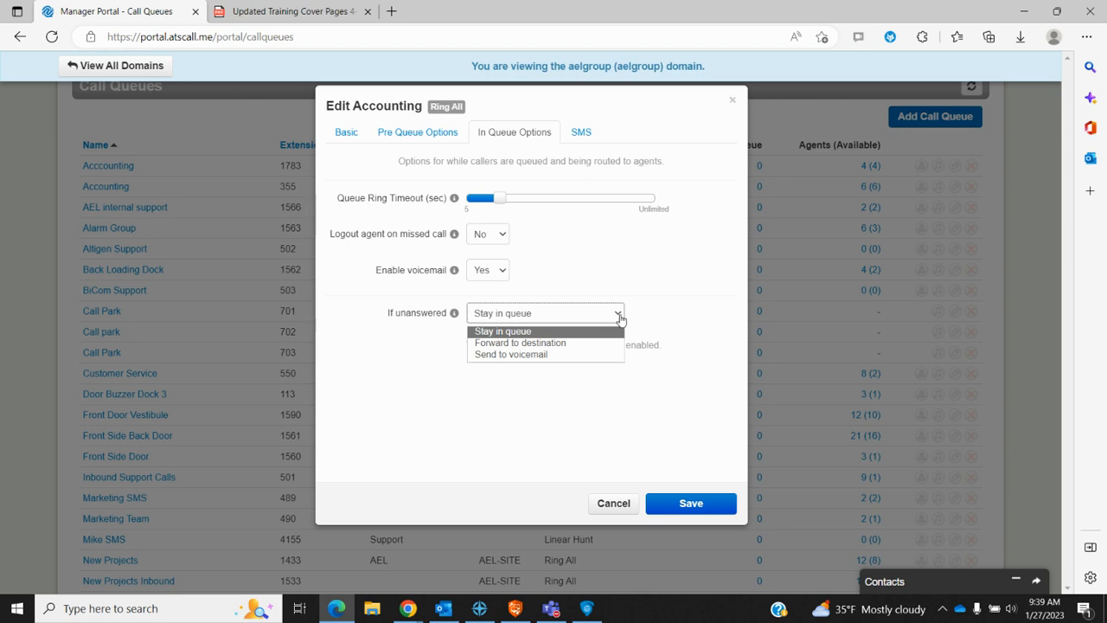
click(619, 317)
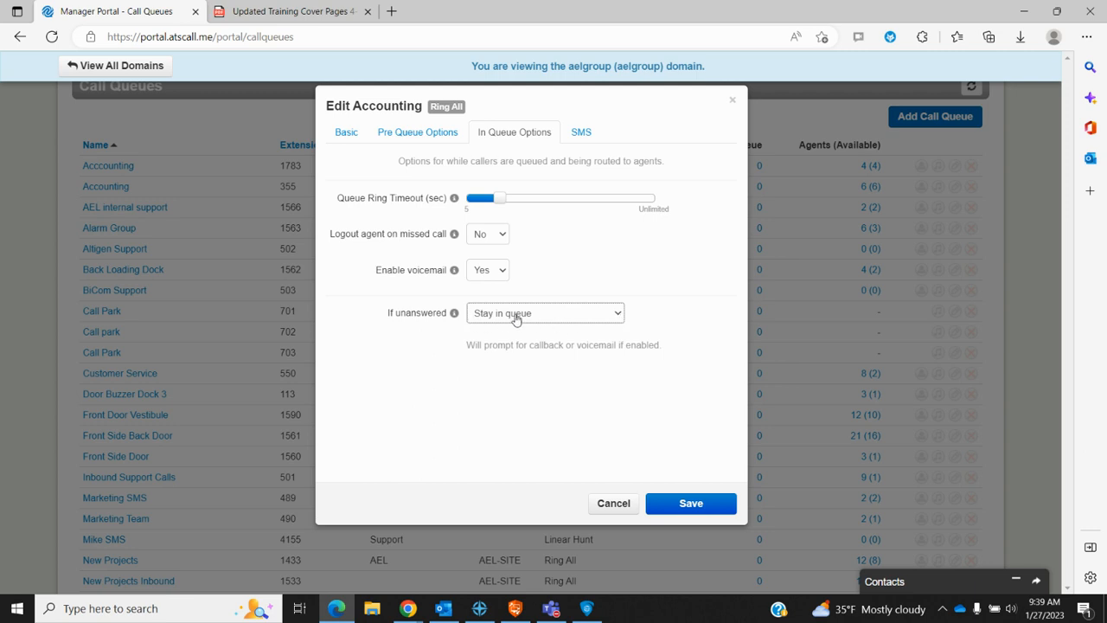
click(581, 133)
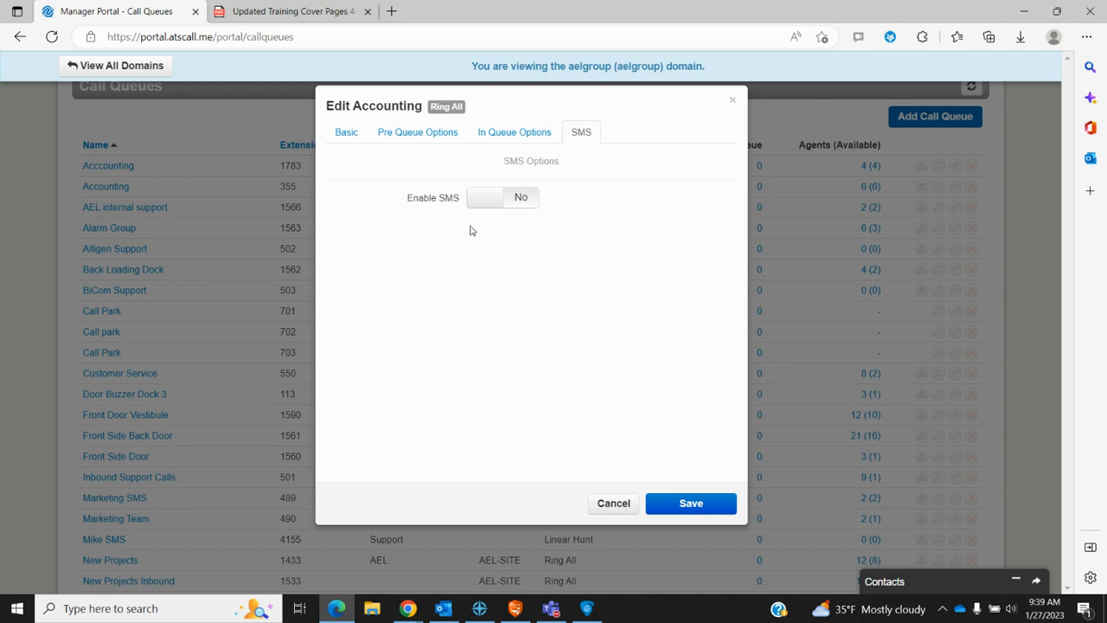
Step: Cancel the Edit Accounting dialog from its Basic tab and open the queue's agent list
click(345, 134)
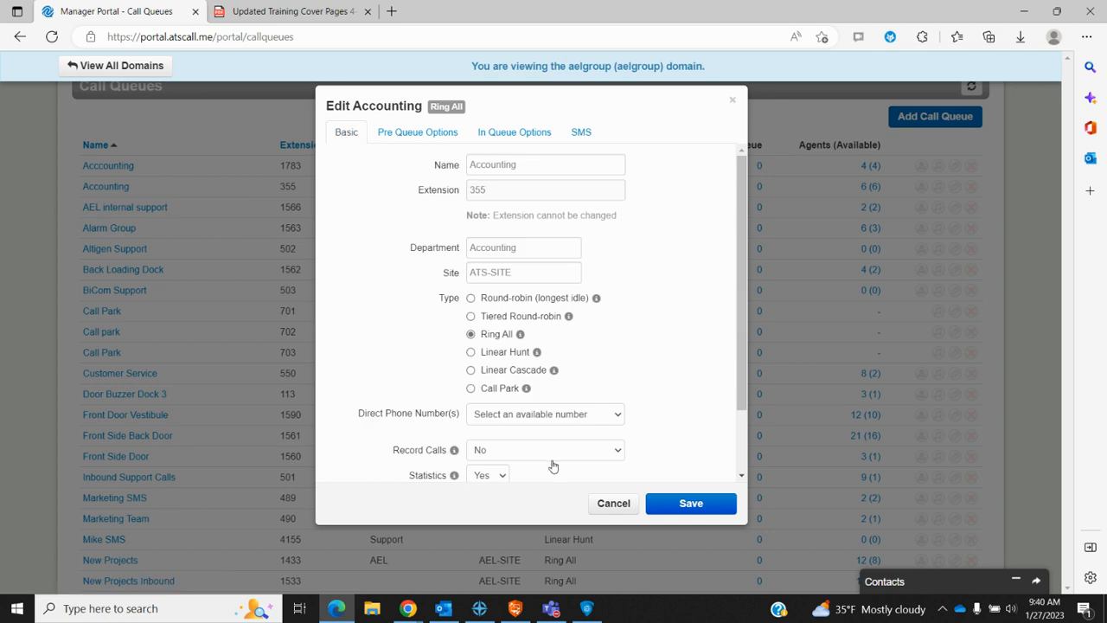
click(613, 504)
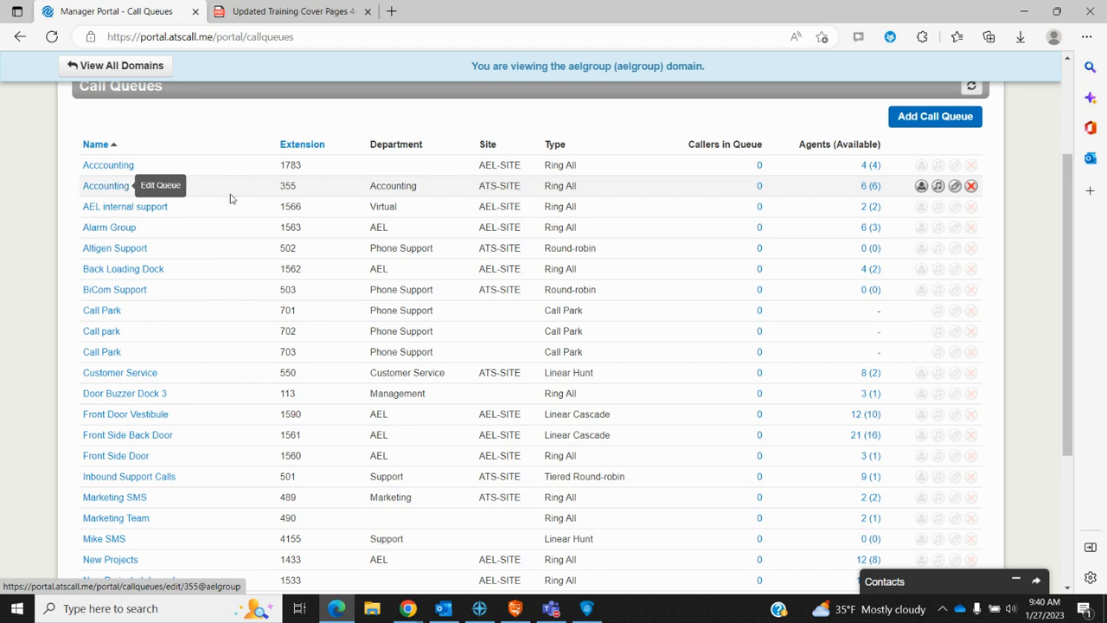
click(922, 187)
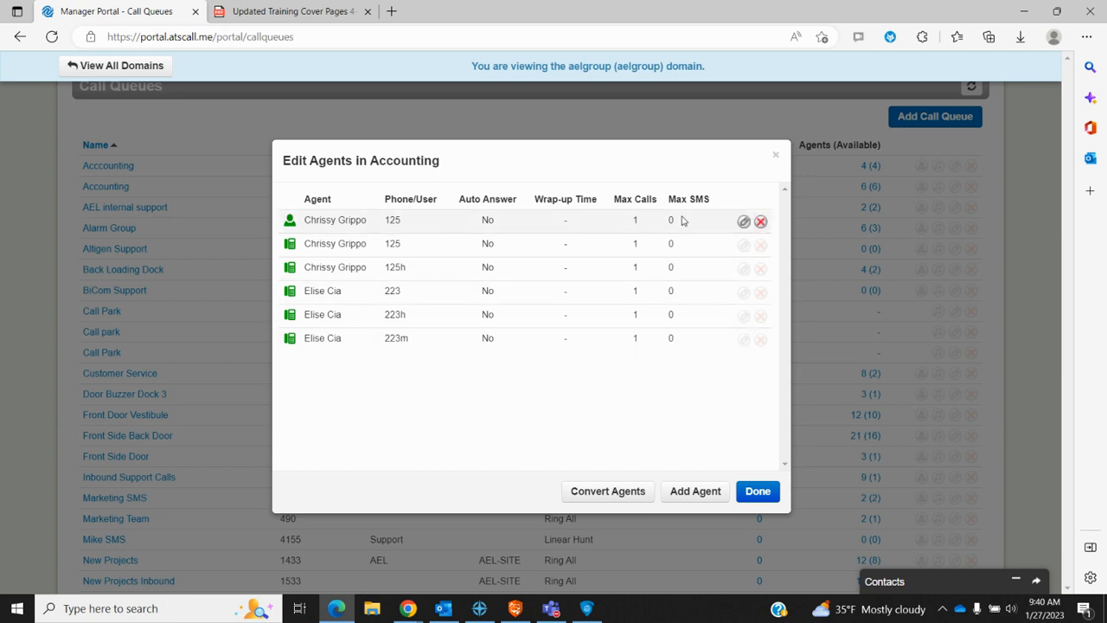
Step: Edit agent 125's queue settings and view its available status values
click(744, 223)
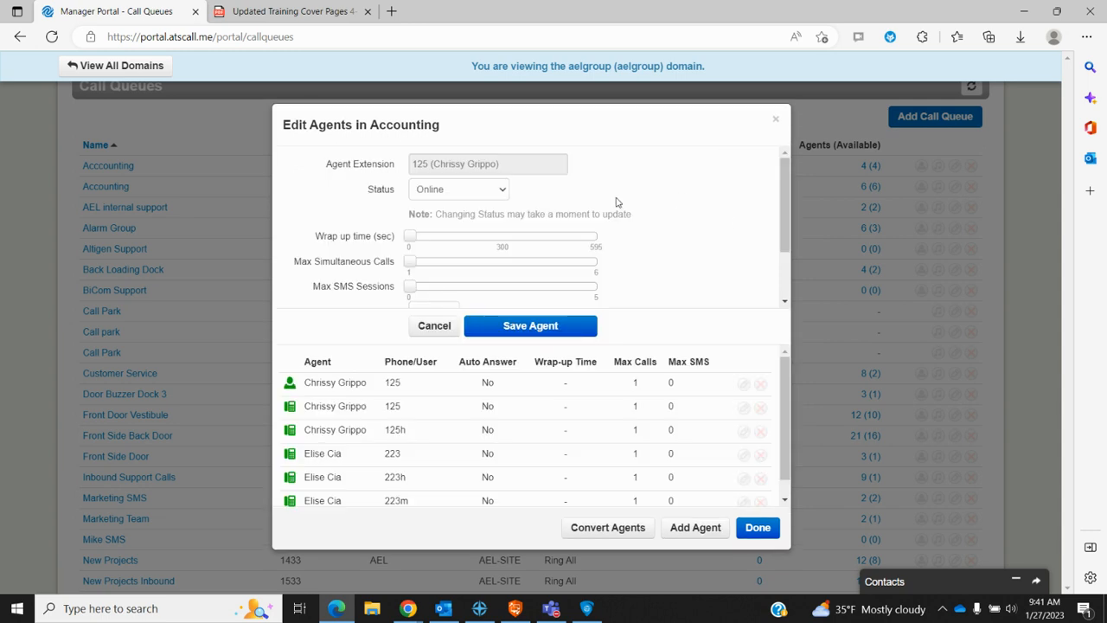
click(503, 192)
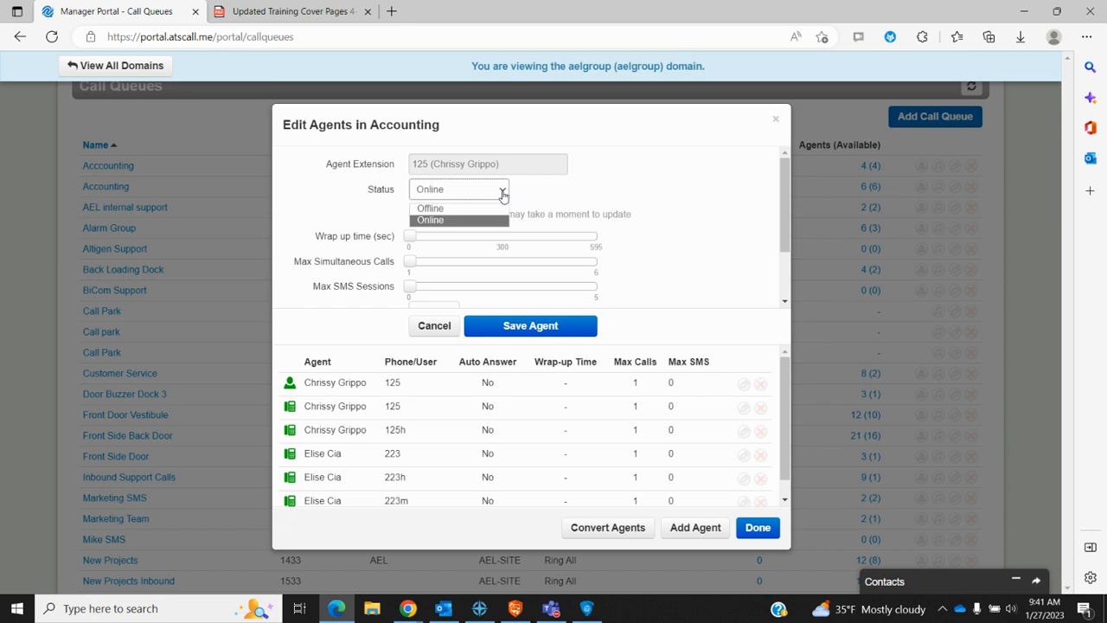
Step: Inspect agent 125's status, wrap-up slider and queue priority levels, then cancel without changes
click(502, 192)
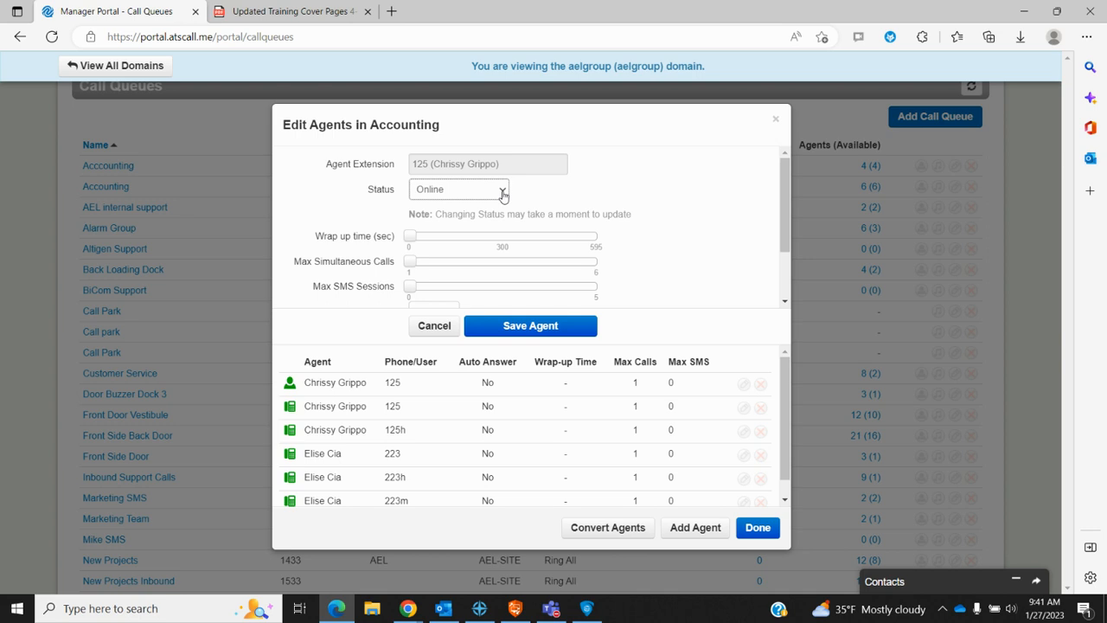
scroll(625, 198, down, 1)
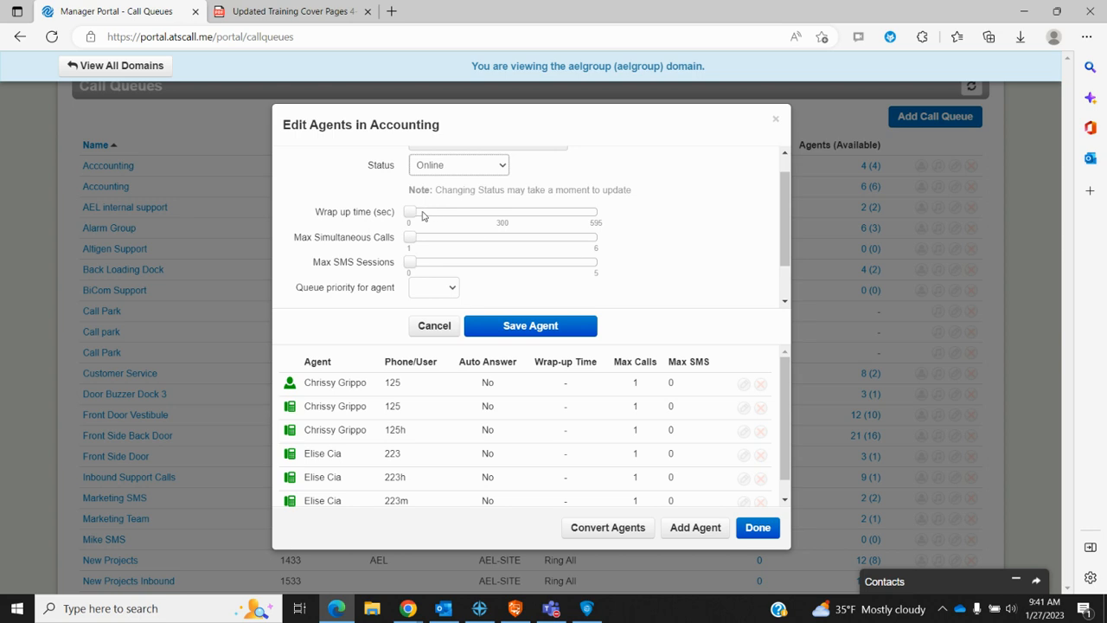
mouse_move(412, 213)
mouse_down()
mouse_move(432, 213)
mouse_move(412, 216)
mouse_up()
mouse_move(410, 242)
mouse_move(411, 265)
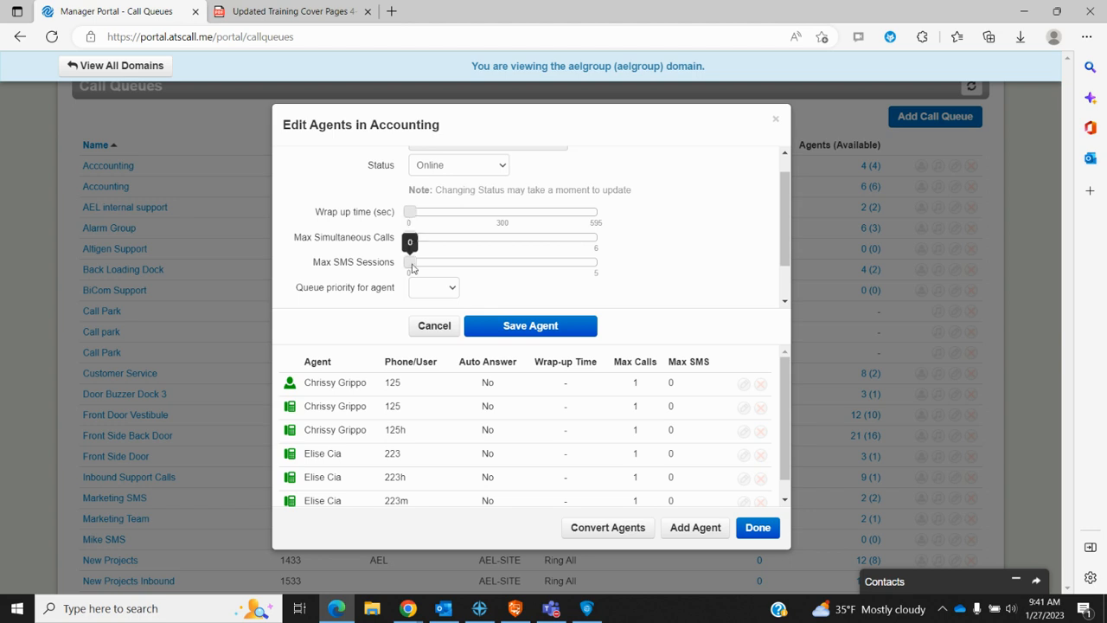
scroll(412, 266, down, 2)
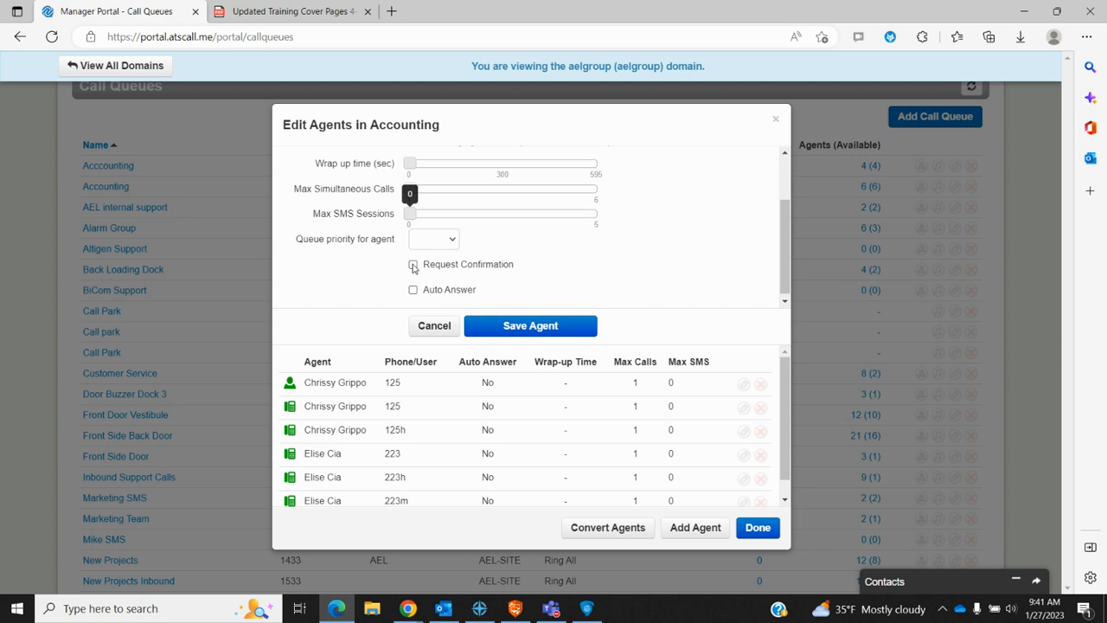
click(455, 246)
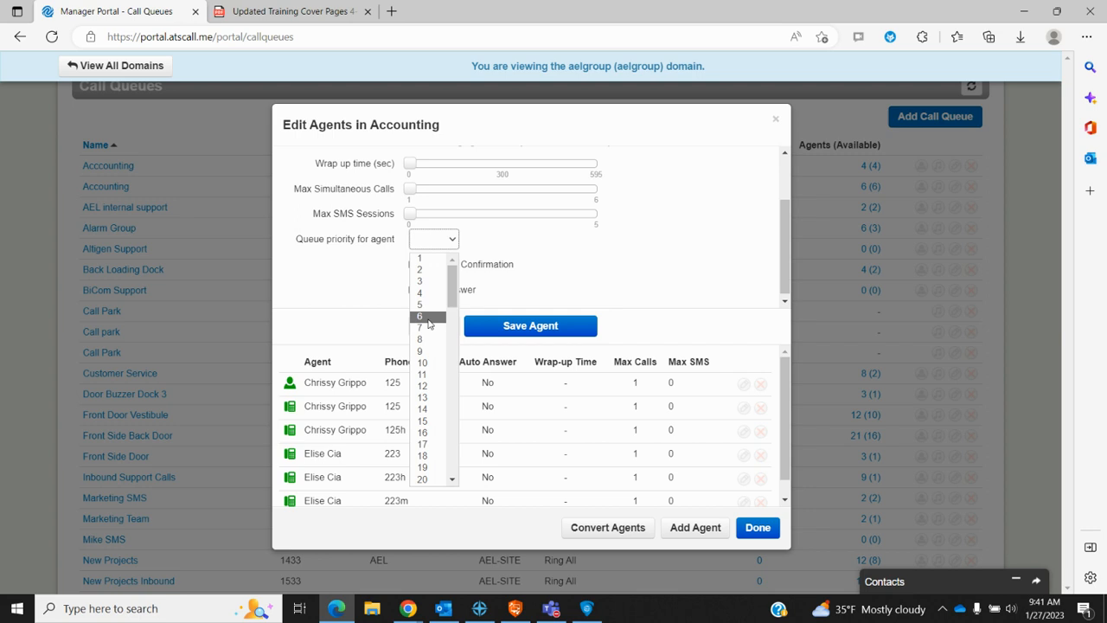
click(570, 242)
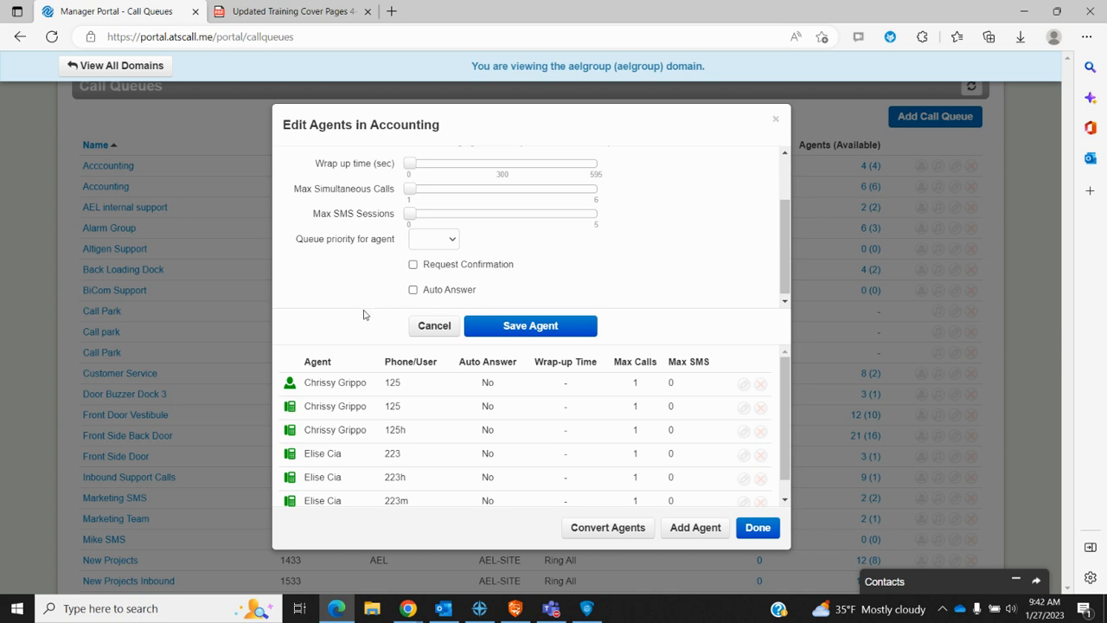
click(433, 329)
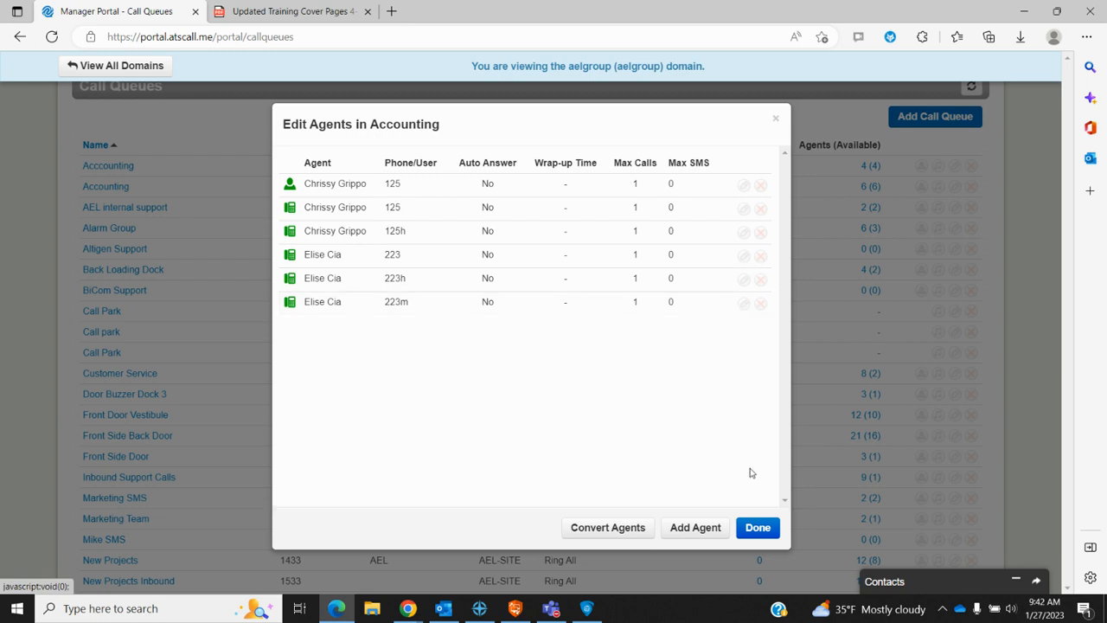
Step: Browse extension suggestions for a new agent, then close the Accounting agent list without adding one
click(701, 531)
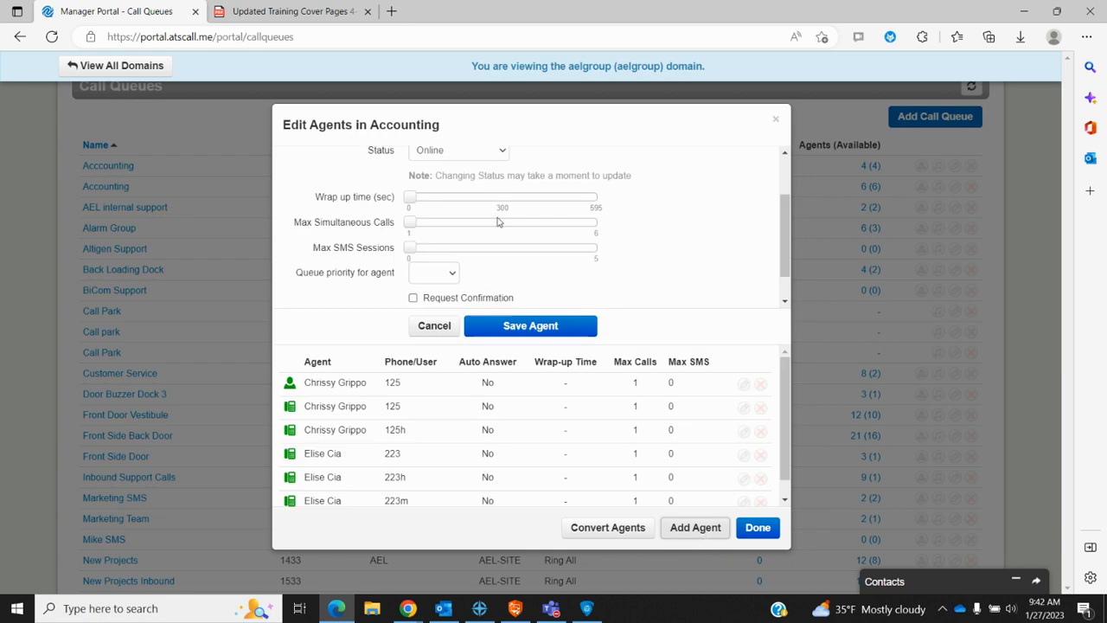
scroll(497, 251, up, 2)
click(420, 188)
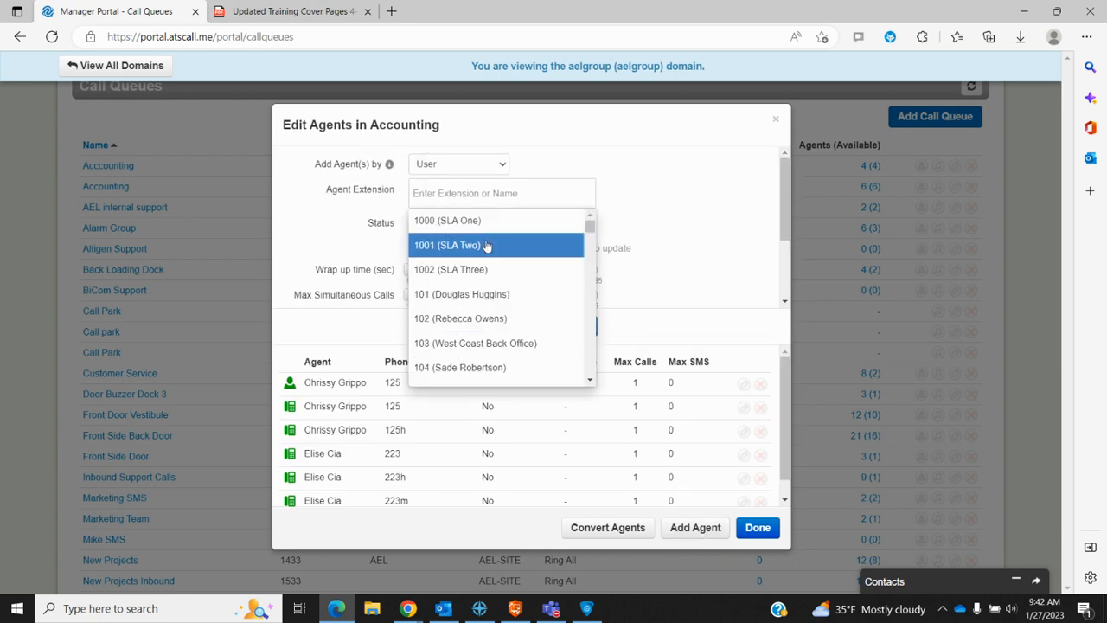
click(670, 188)
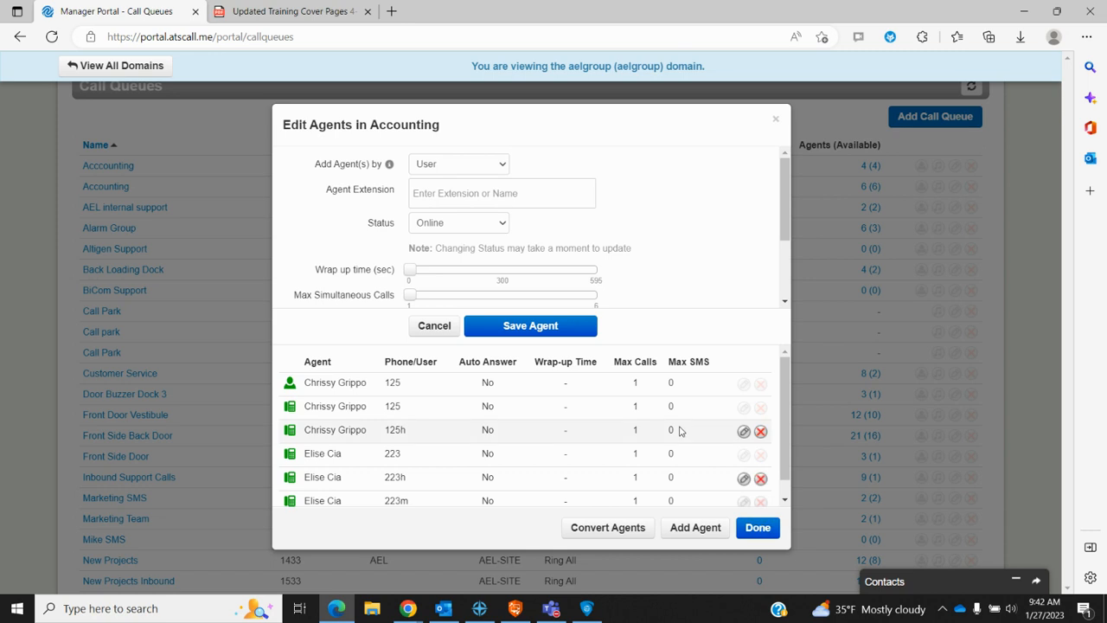
click(754, 527)
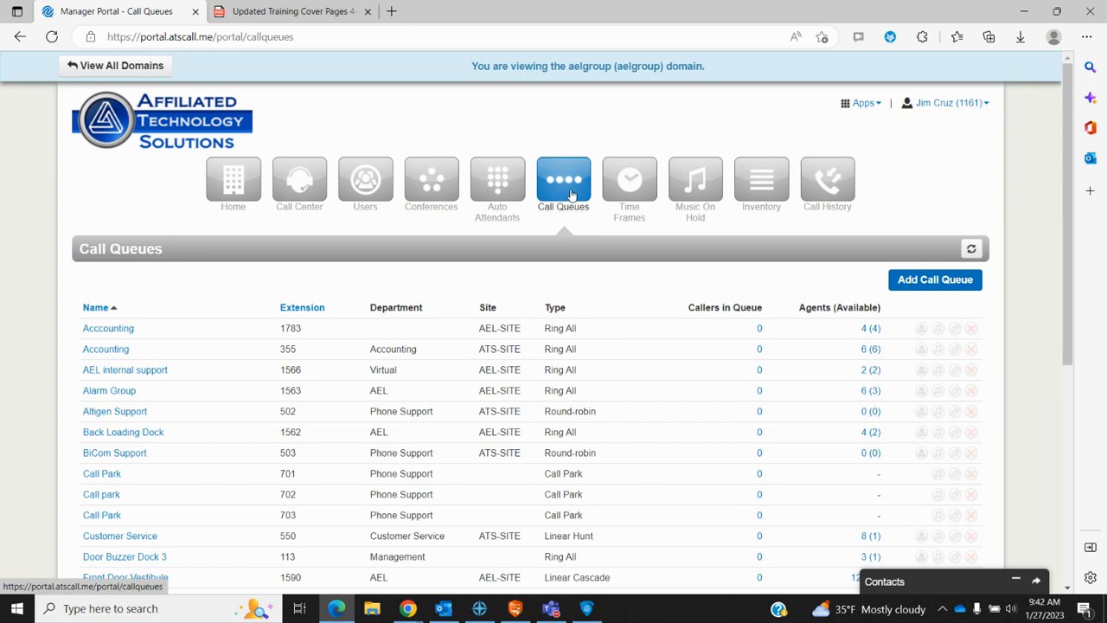
Step: Open Time Frames and show aelgroup's nine shared time frames, such as AEL Holiday and Night
click(630, 180)
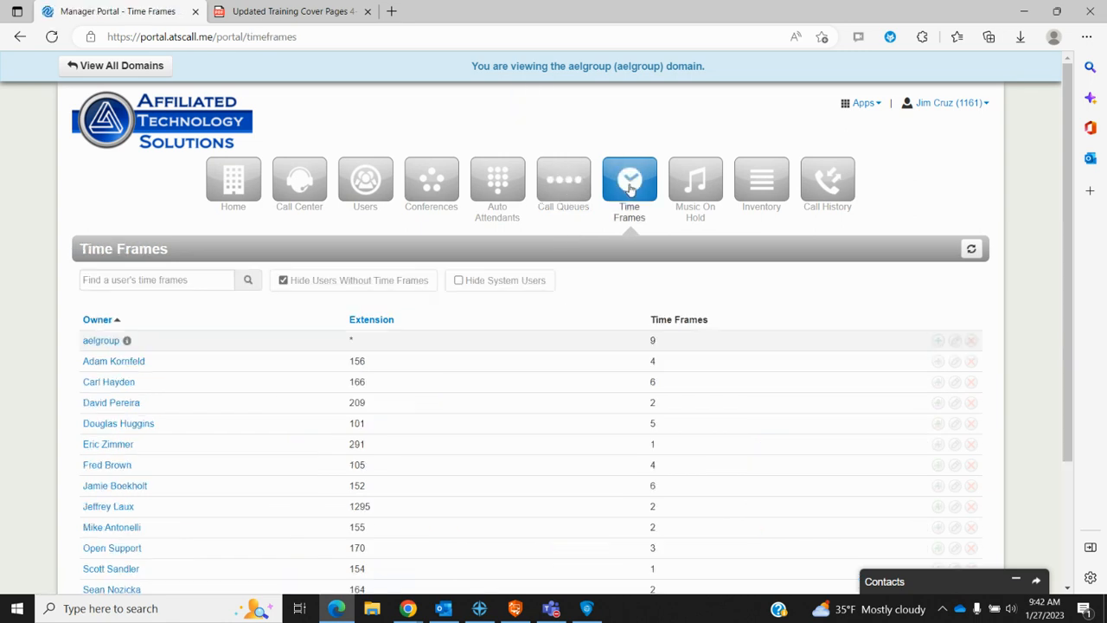
scroll(522, 391, down, 1)
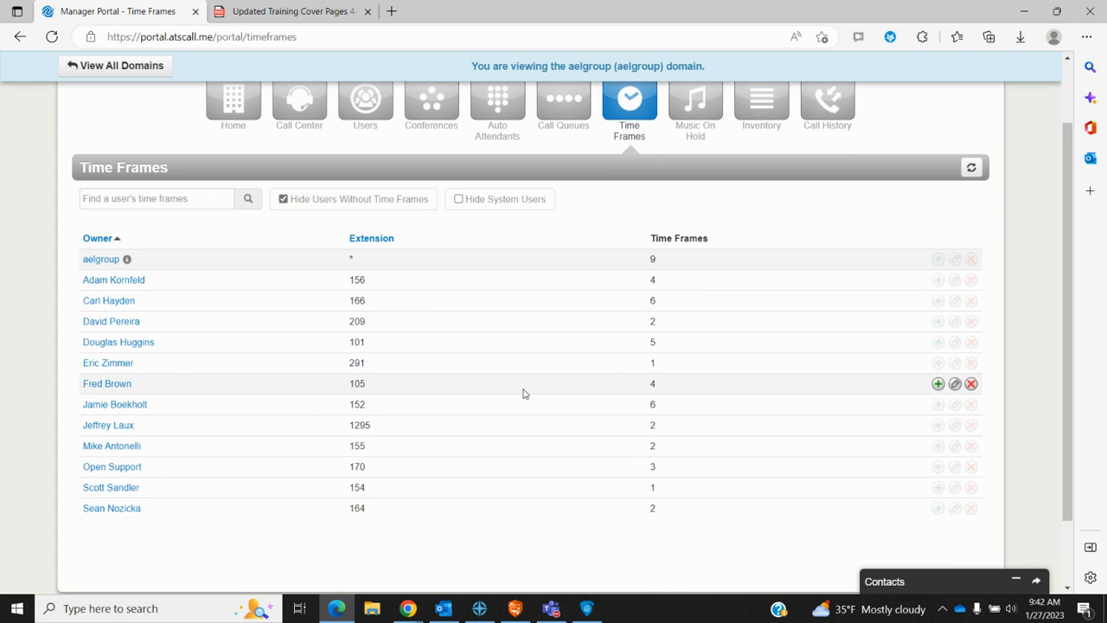
click(105, 260)
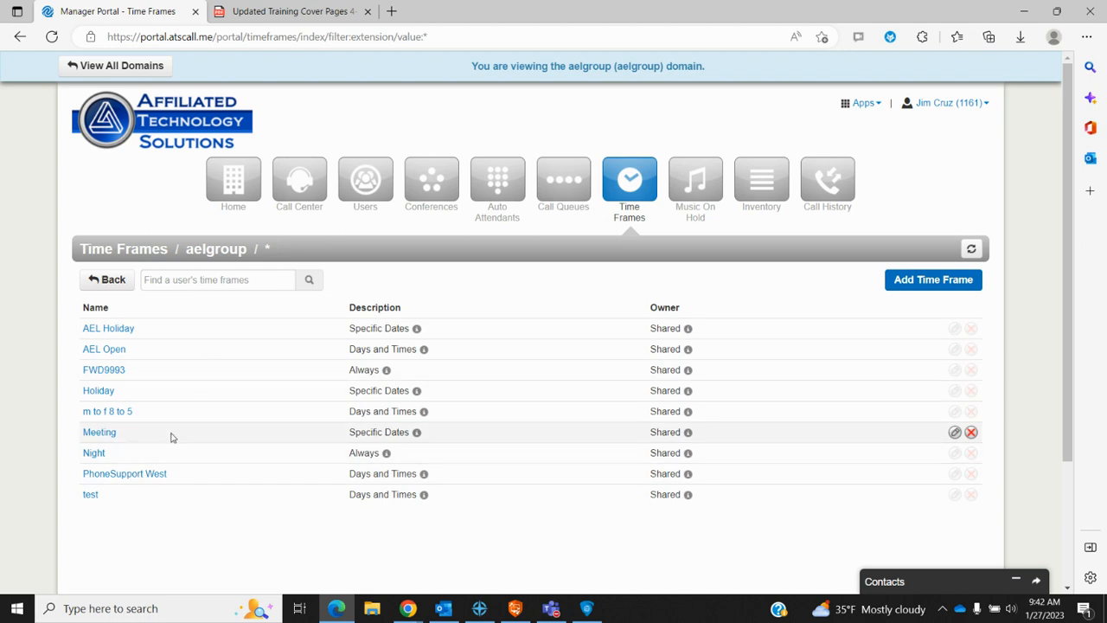
mouse_move(424, 413)
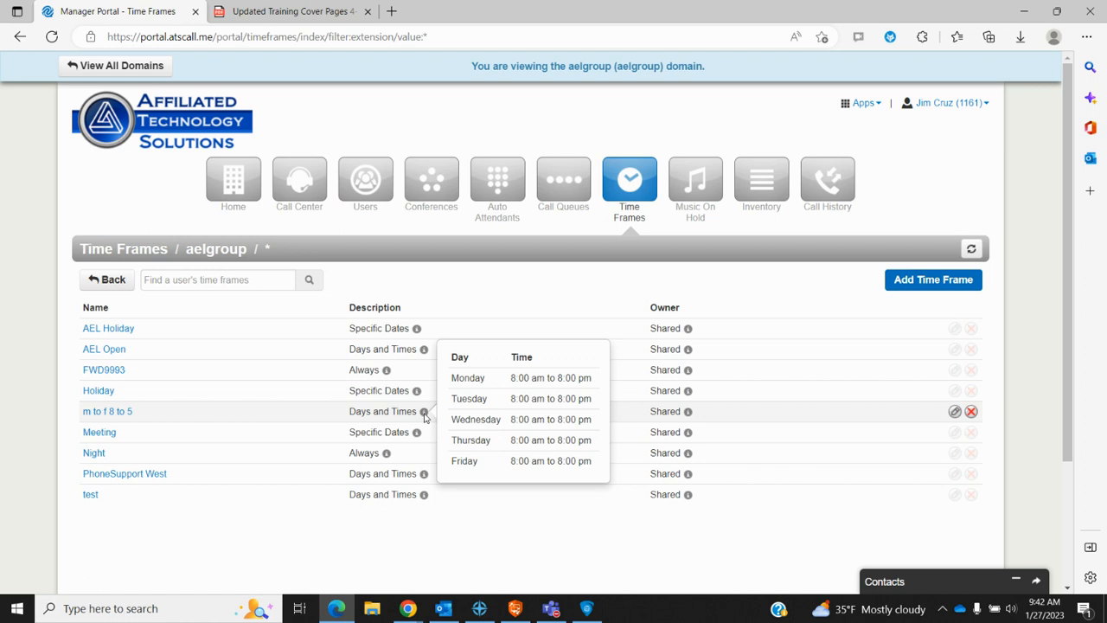
click(104, 413)
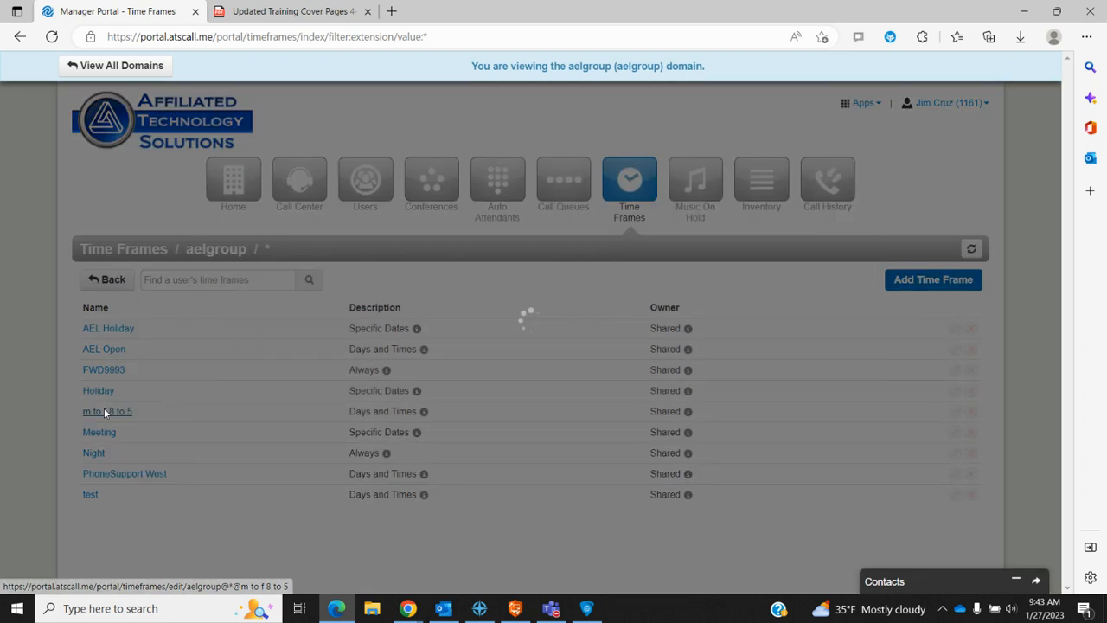
mouse_move(469, 297)
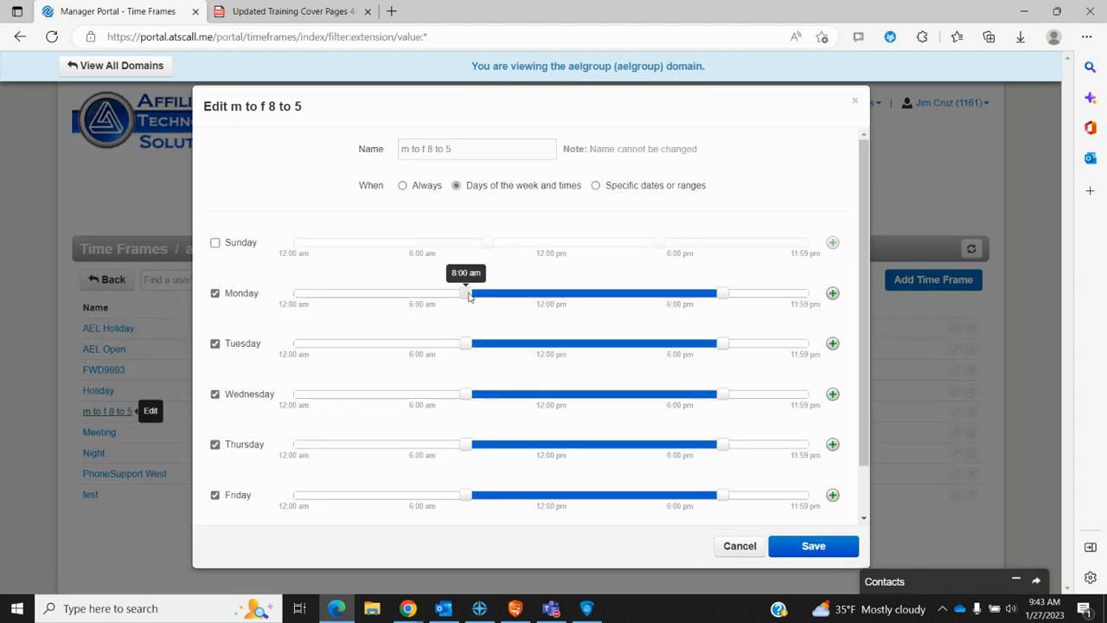
mouse_move(725, 295)
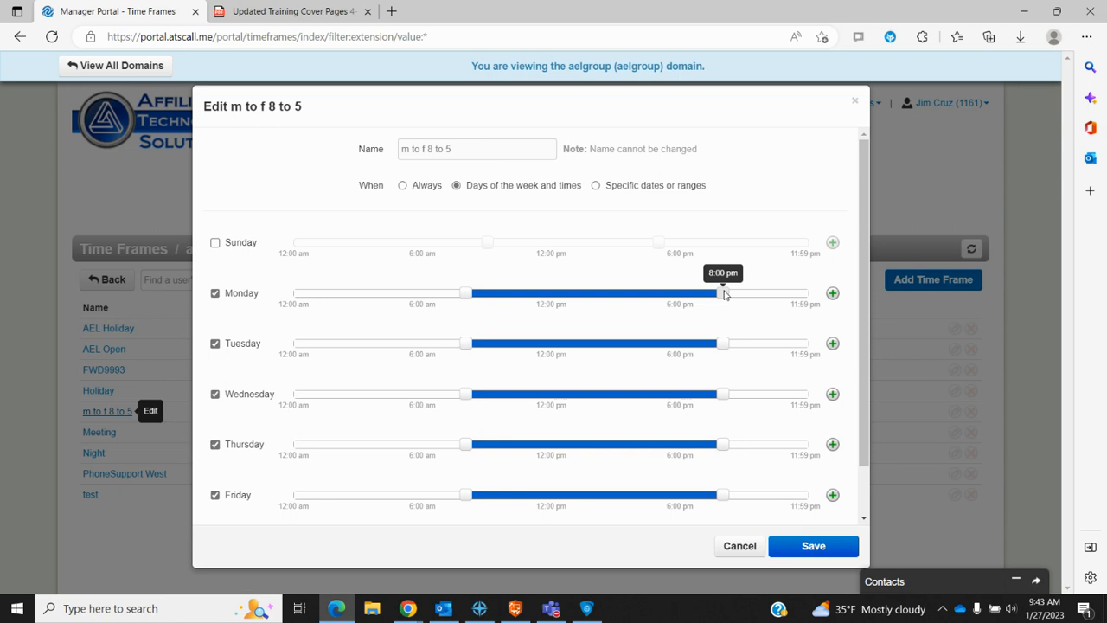
scroll(645, 383, down, 2)
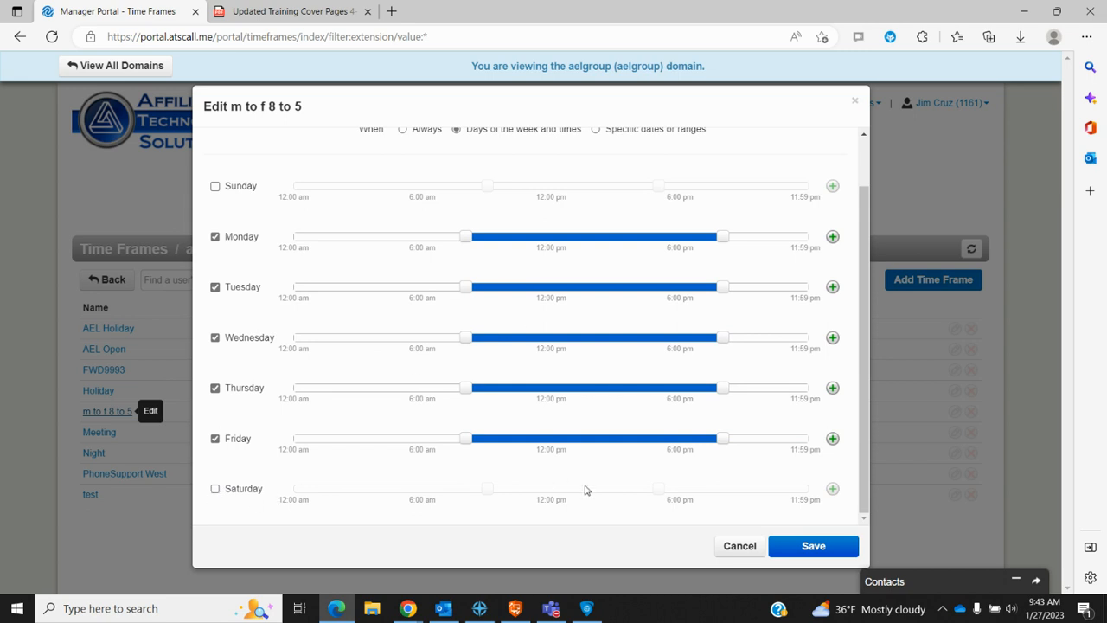
mouse_move(472, 240)
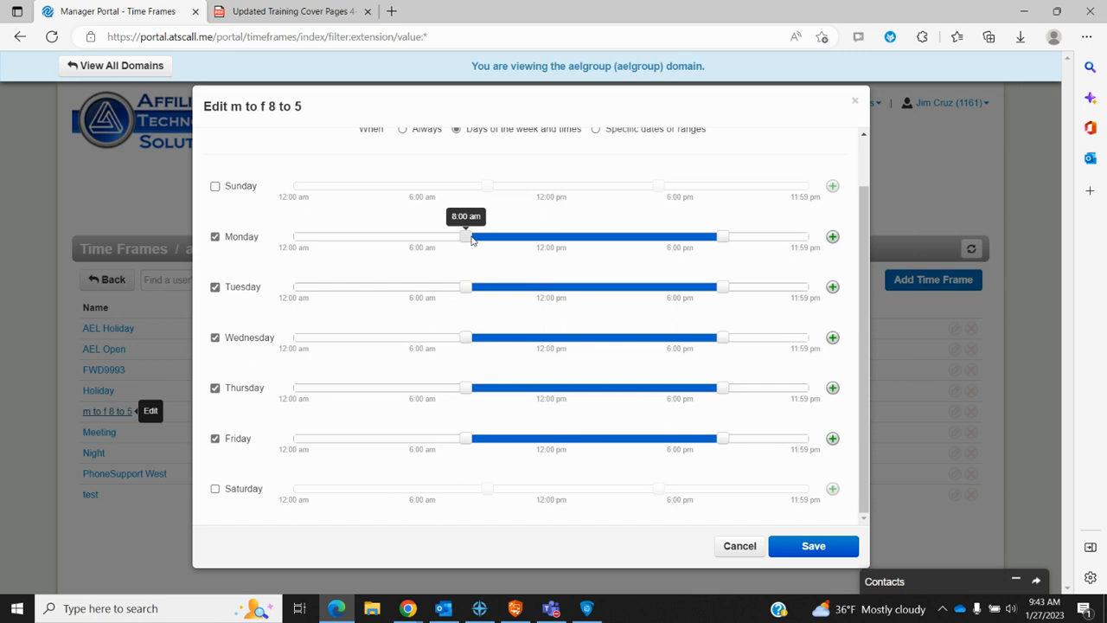
mouse_move(472, 241)
mouse_down()
mouse_move(510, 240)
mouse_move(461, 238)
mouse_move(472, 239)
mouse_up()
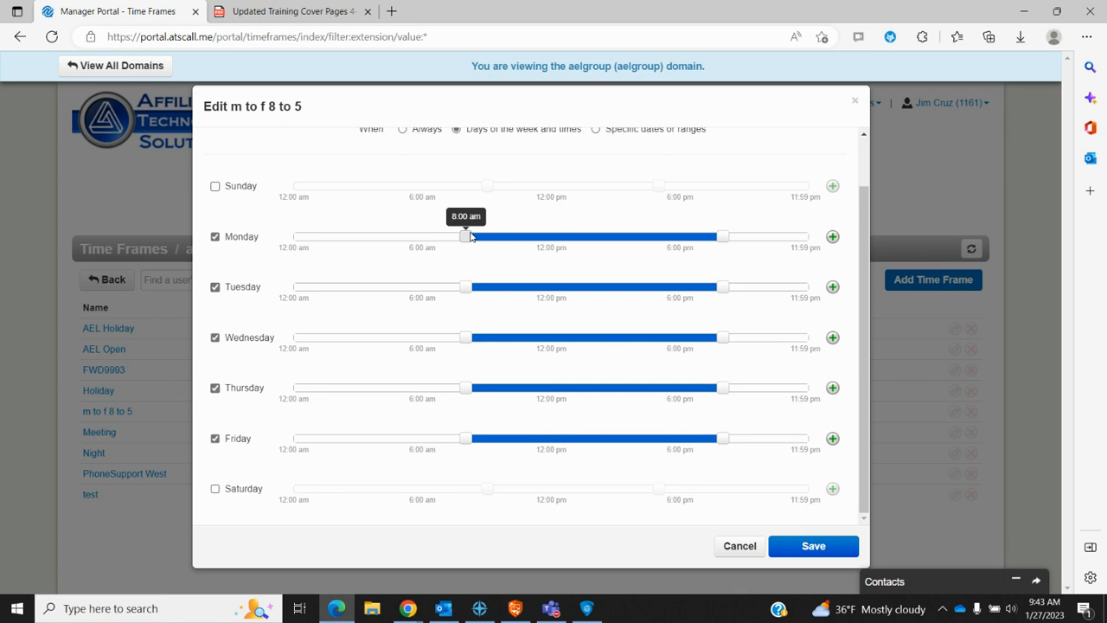
click(740, 547)
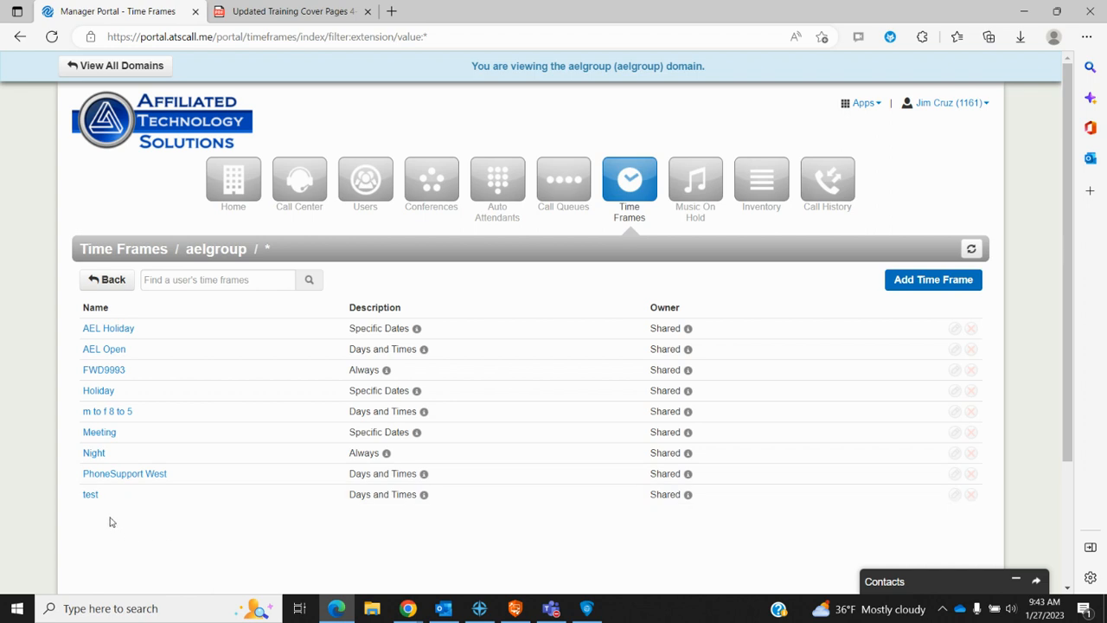
Step: Add a new date range to the Holiday time frame starting May 29, 2023
click(97, 391)
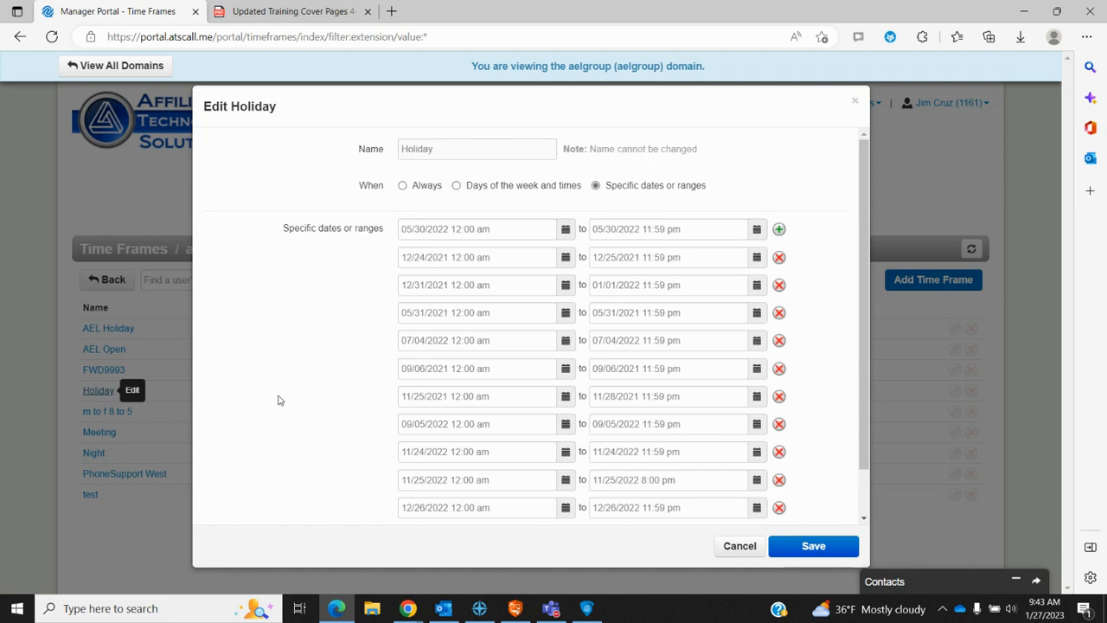
scroll(456, 408, down, 1)
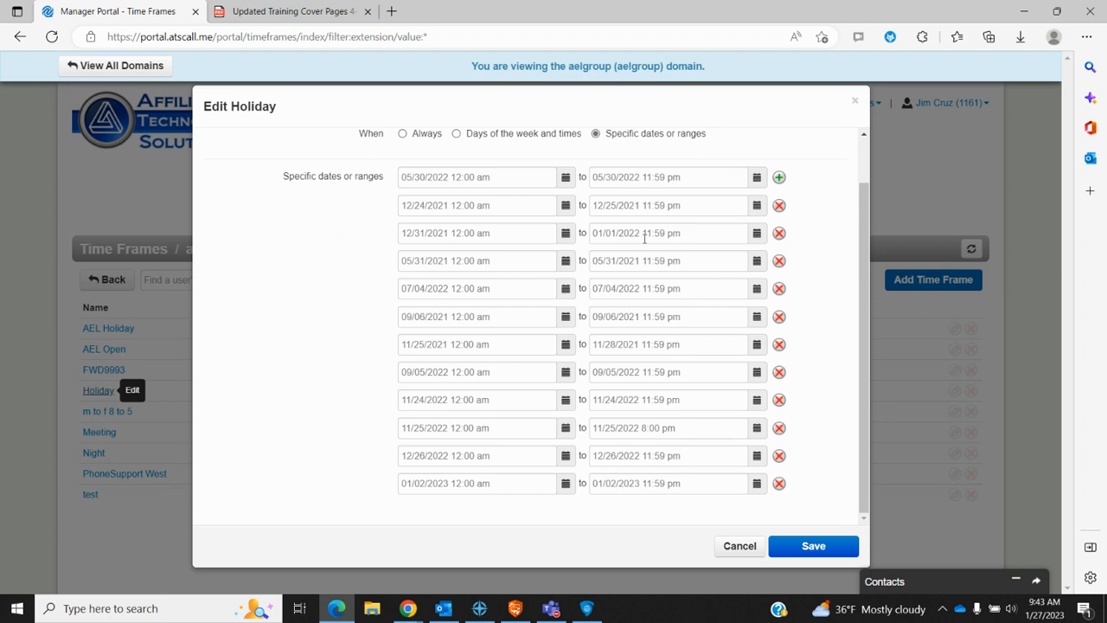
click(778, 178)
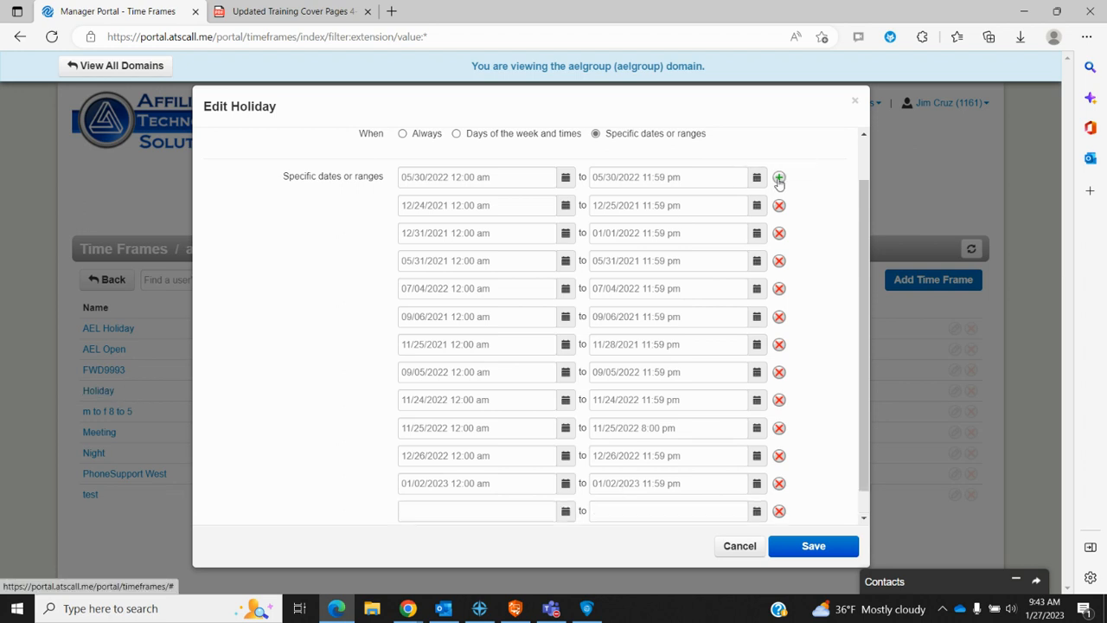
scroll(657, 406, down, 1)
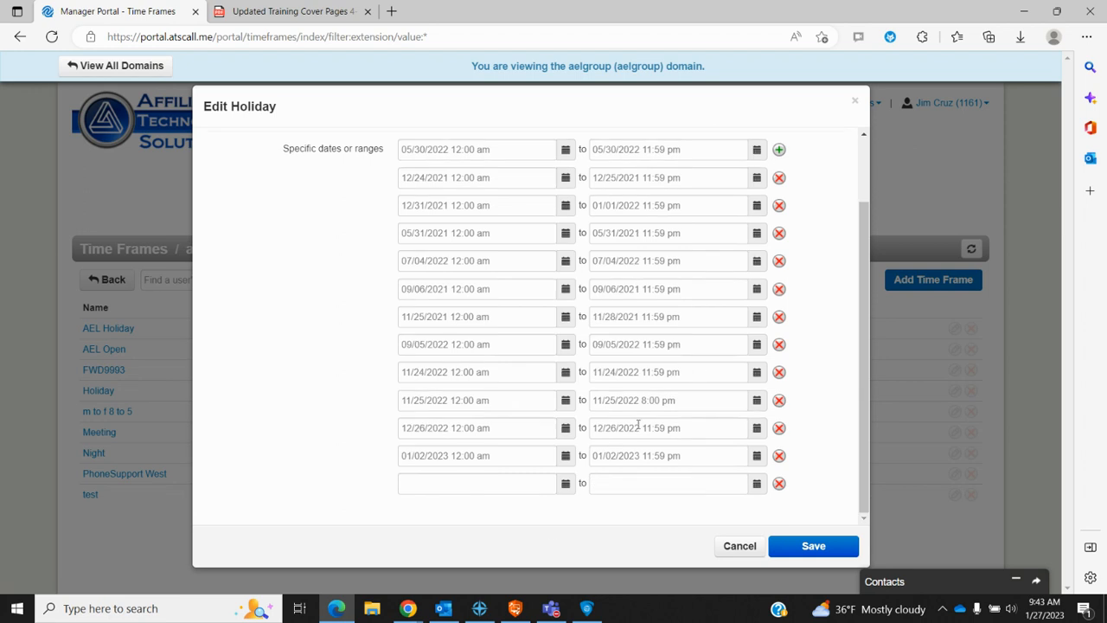
click(567, 486)
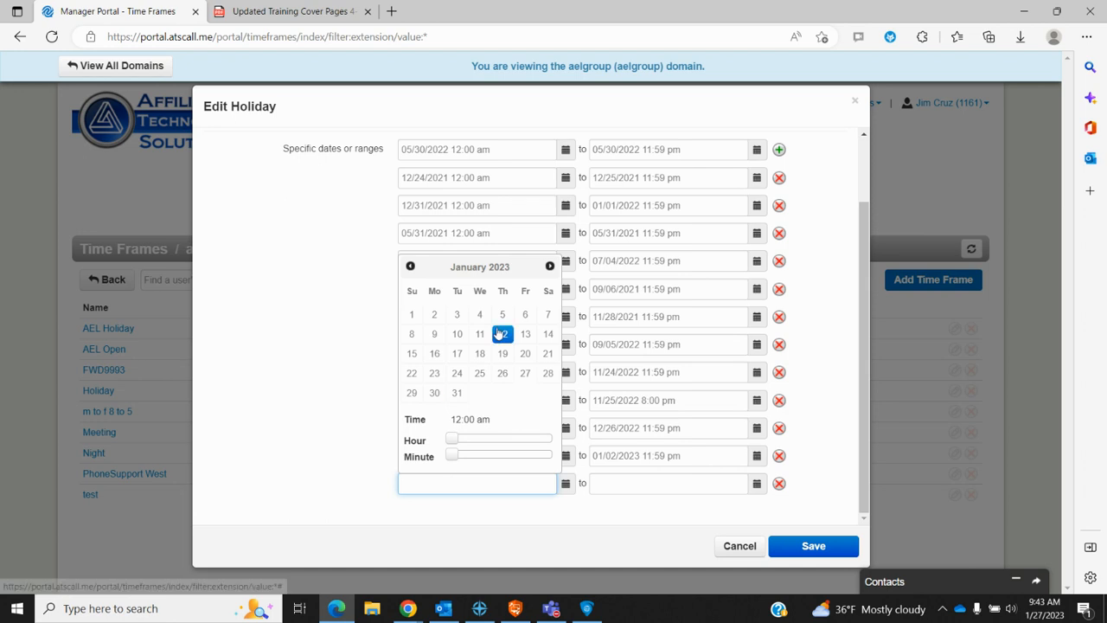
click(552, 267)
click(552, 267)
click(551, 267)
click(552, 267)
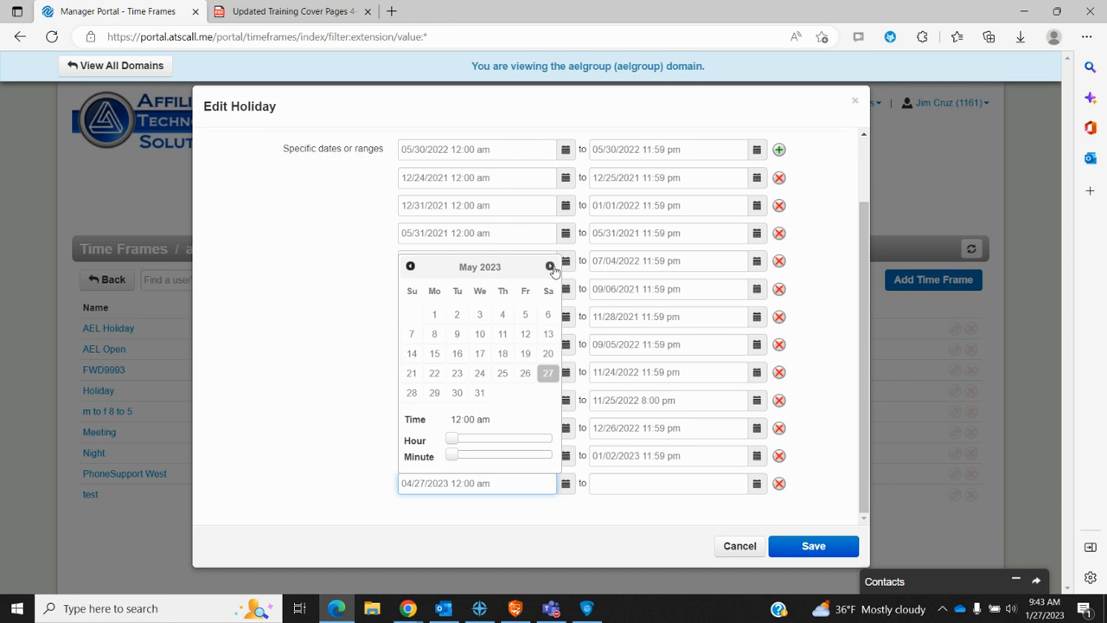
click(435, 394)
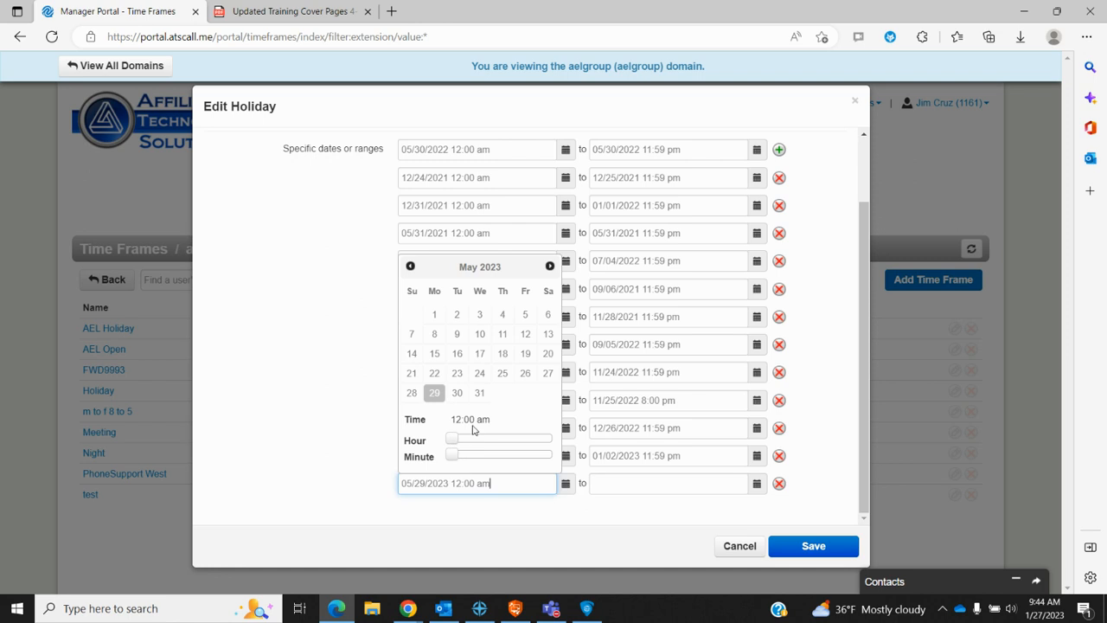
Step: Set the range end to May 30, 2023 11:59 pm and save the Holiday time frame
click(756, 485)
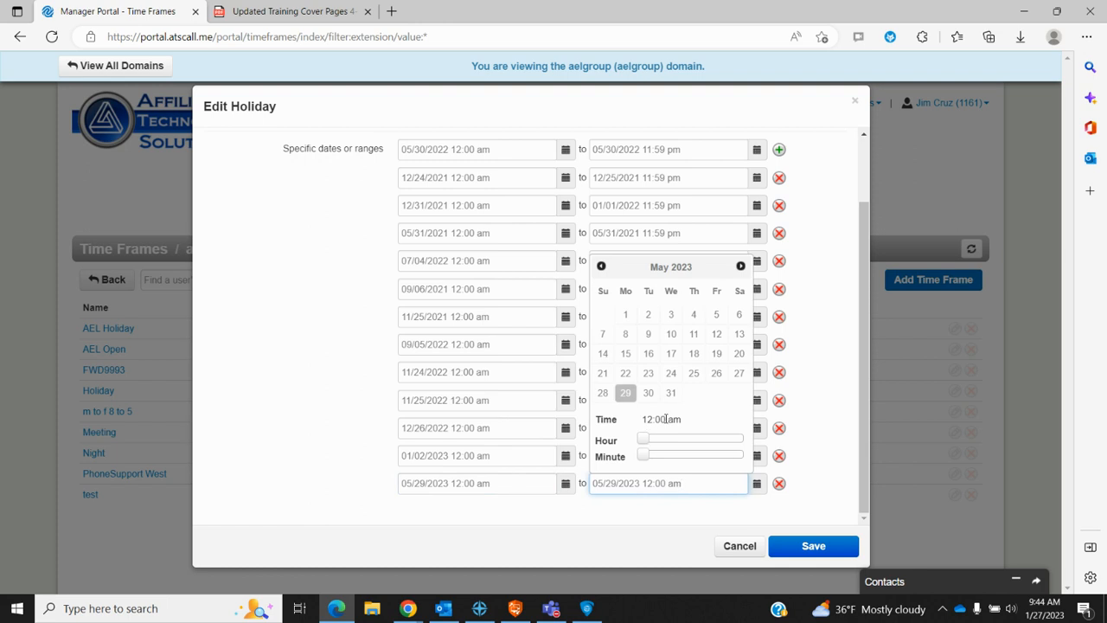
drag(645, 441, 744, 441)
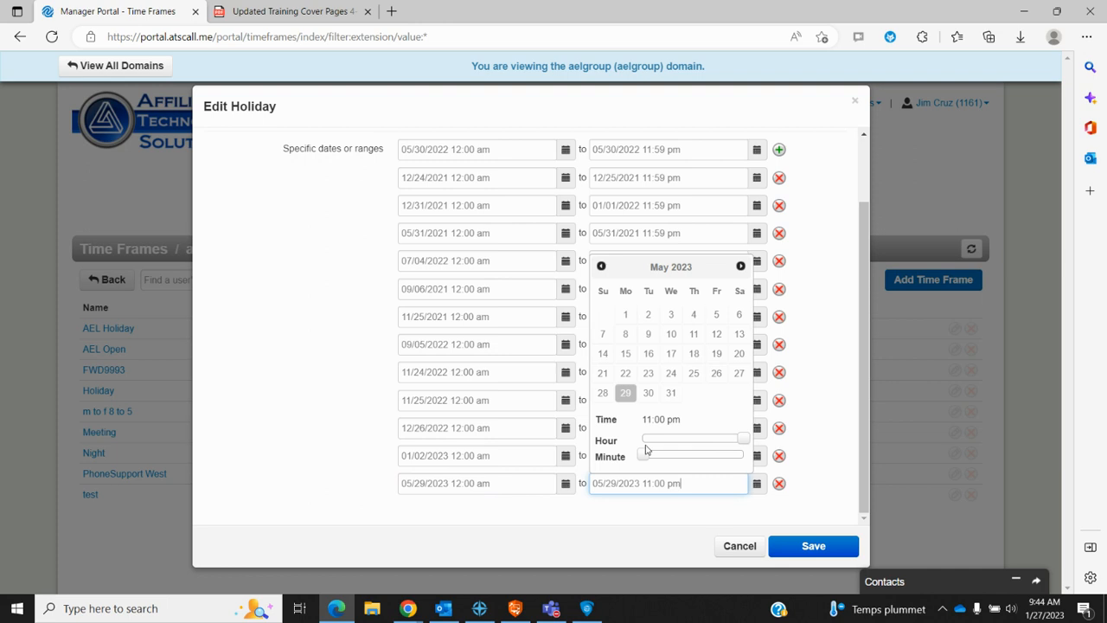
drag(645, 455, 747, 456)
click(653, 402)
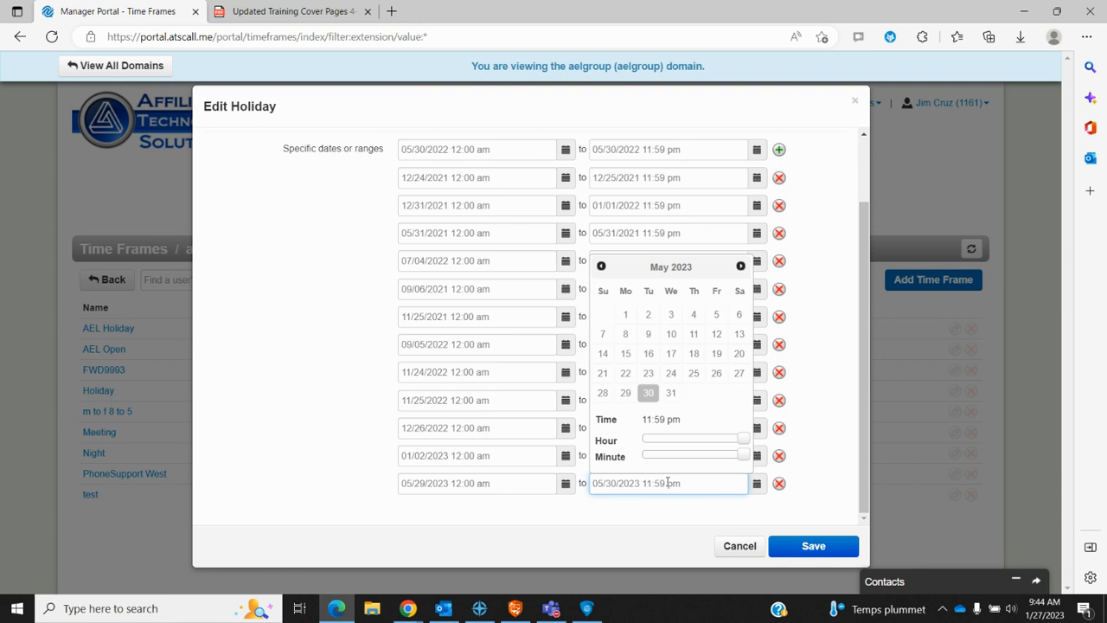
click(839, 548)
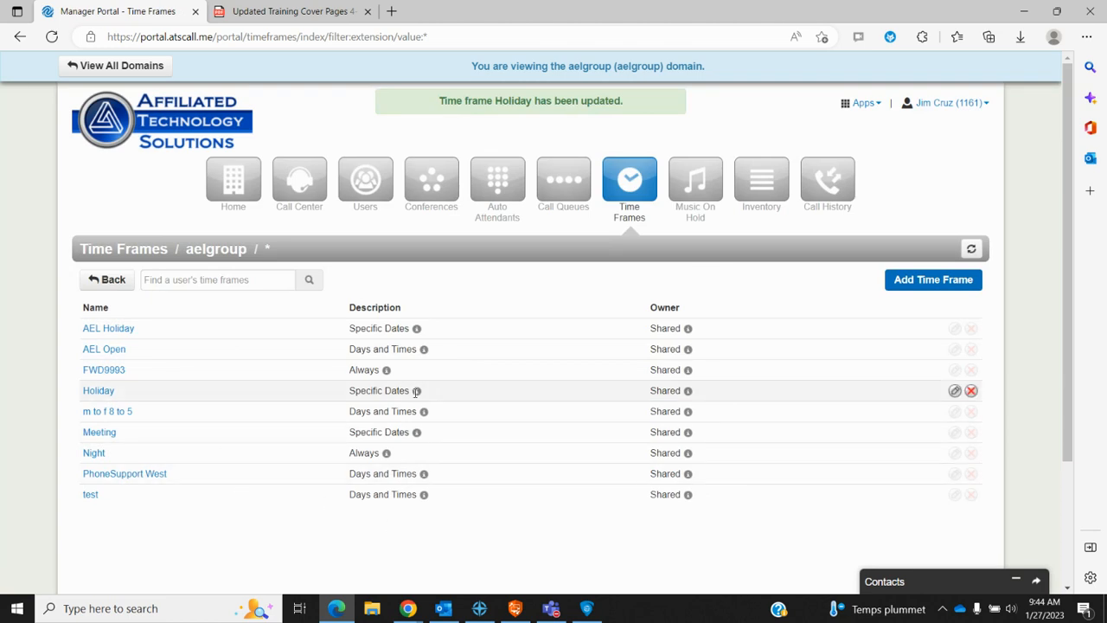
mouse_move(416, 392)
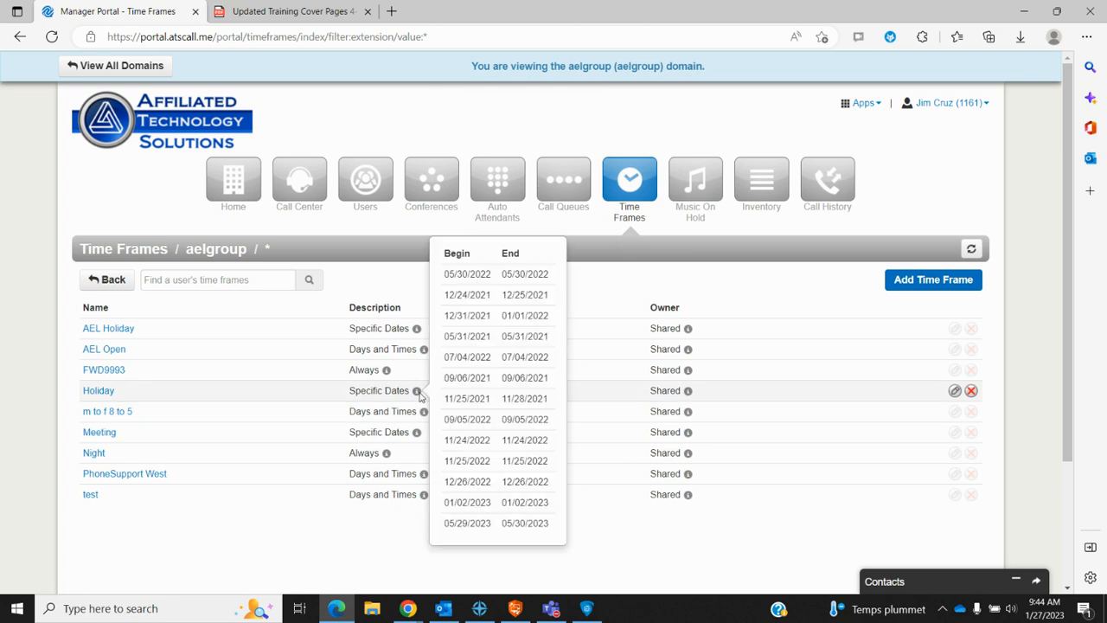
click(111, 393)
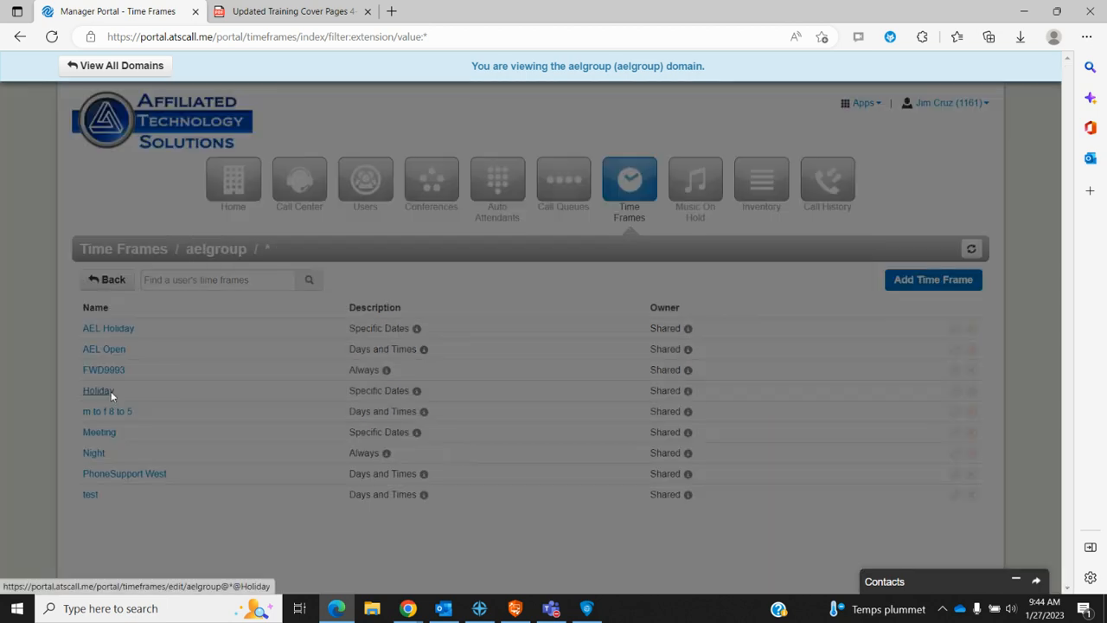
scroll(632, 449, down, 2)
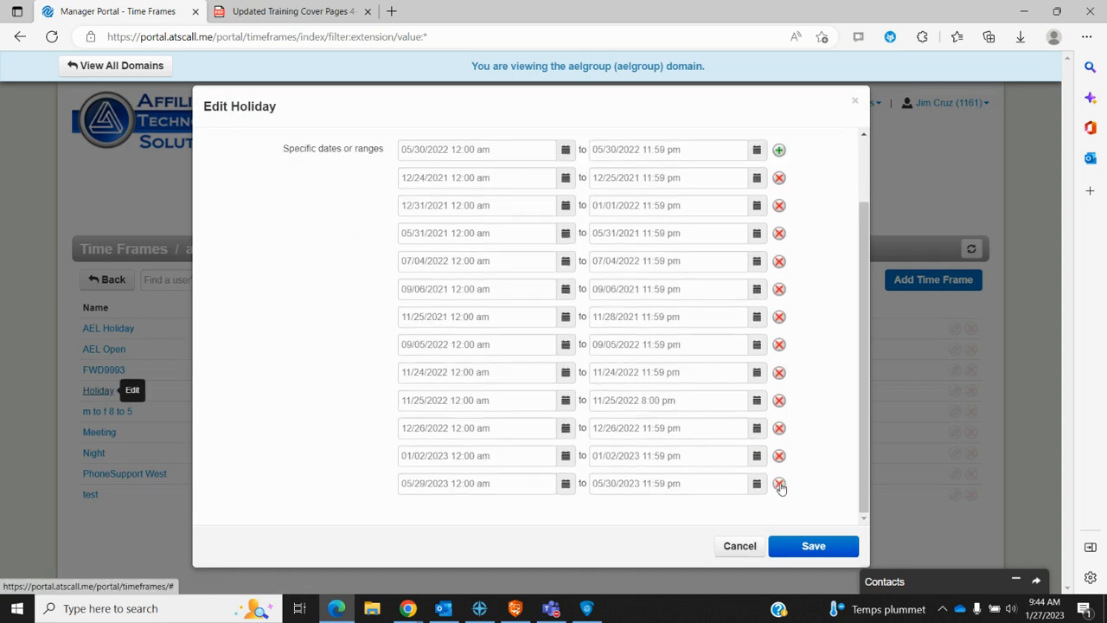
click(779, 485)
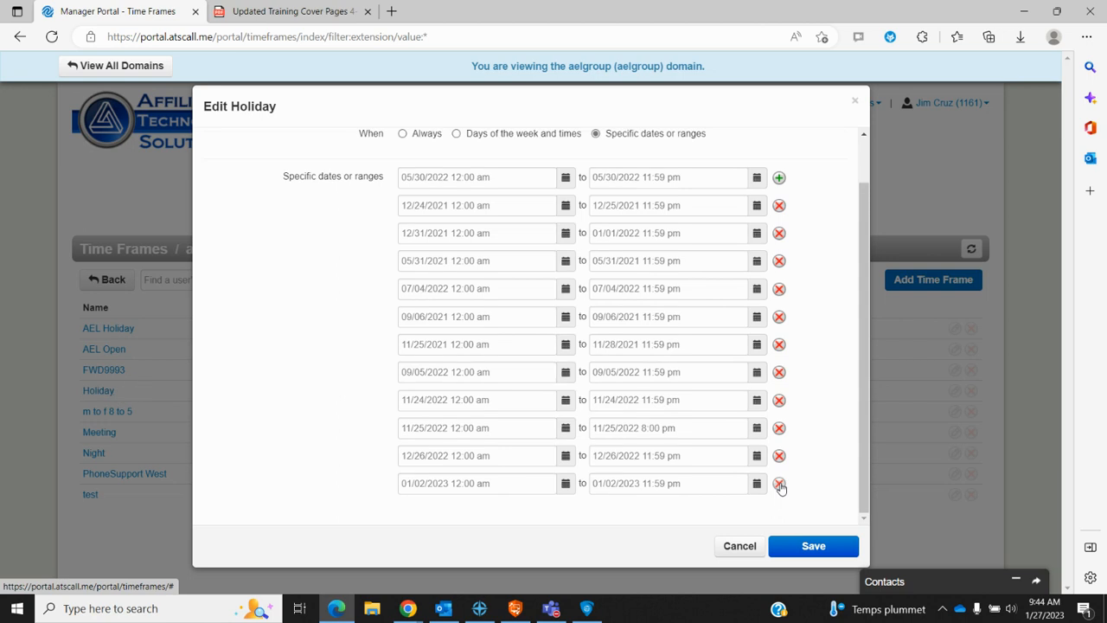
click(740, 546)
click(1055, 552)
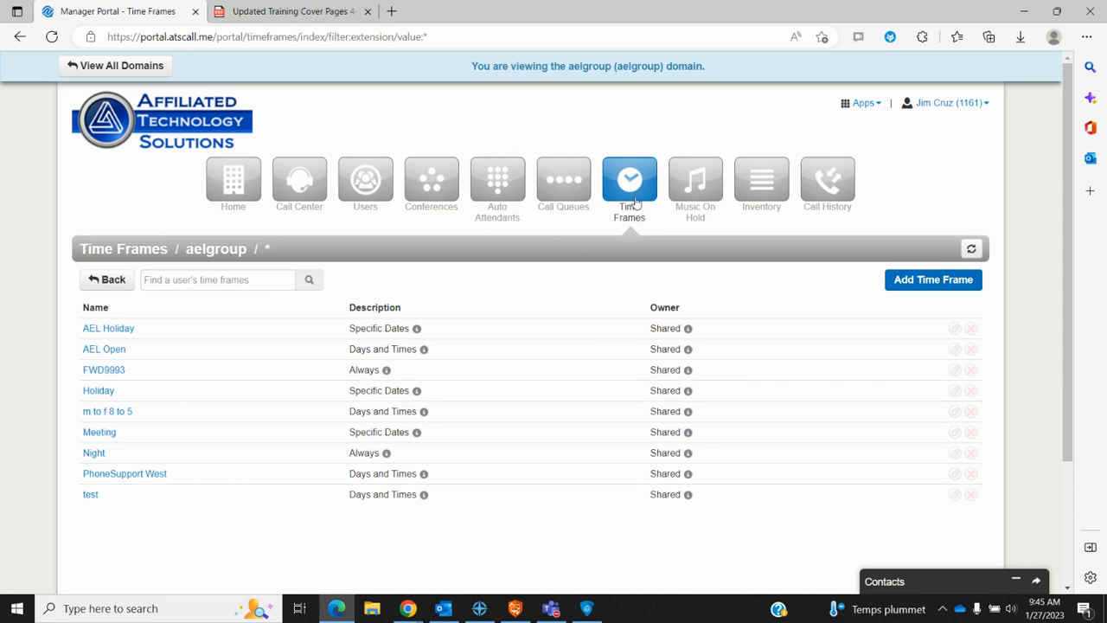
click(699, 189)
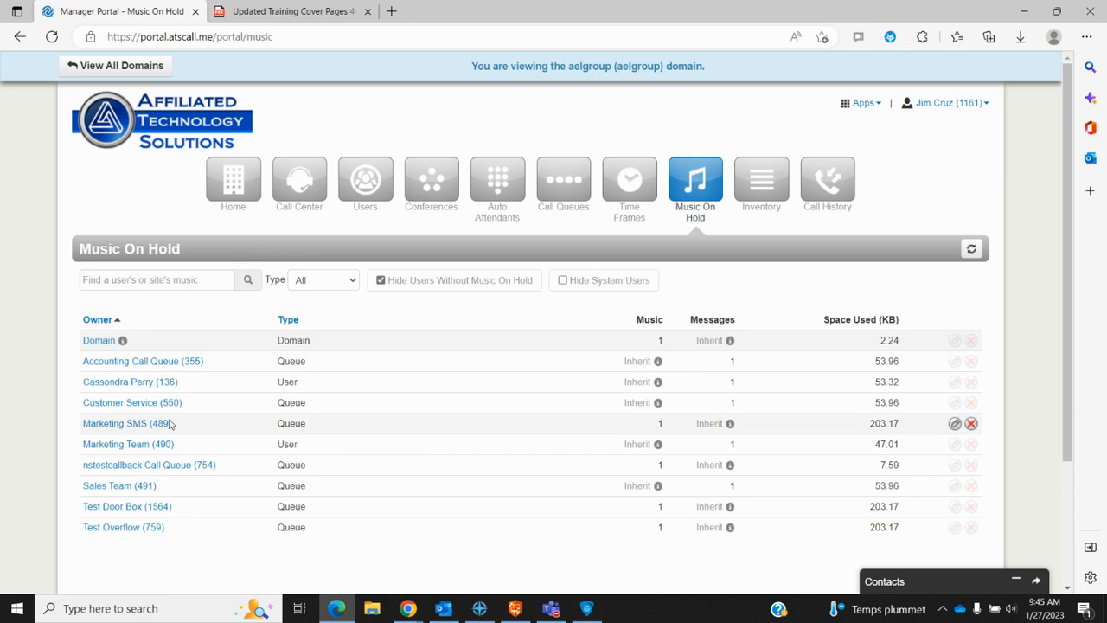
Step: Open the domain's Music On Hold, showing the AEL Music track (4:53) and no messages
click(91, 341)
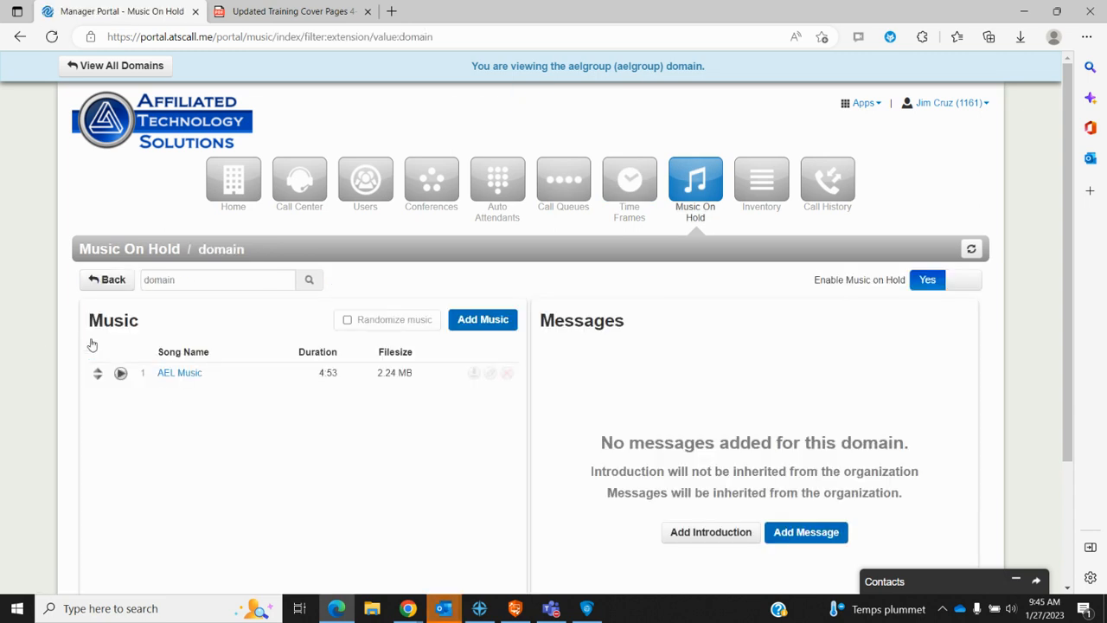
scroll(386, 494, down, 1)
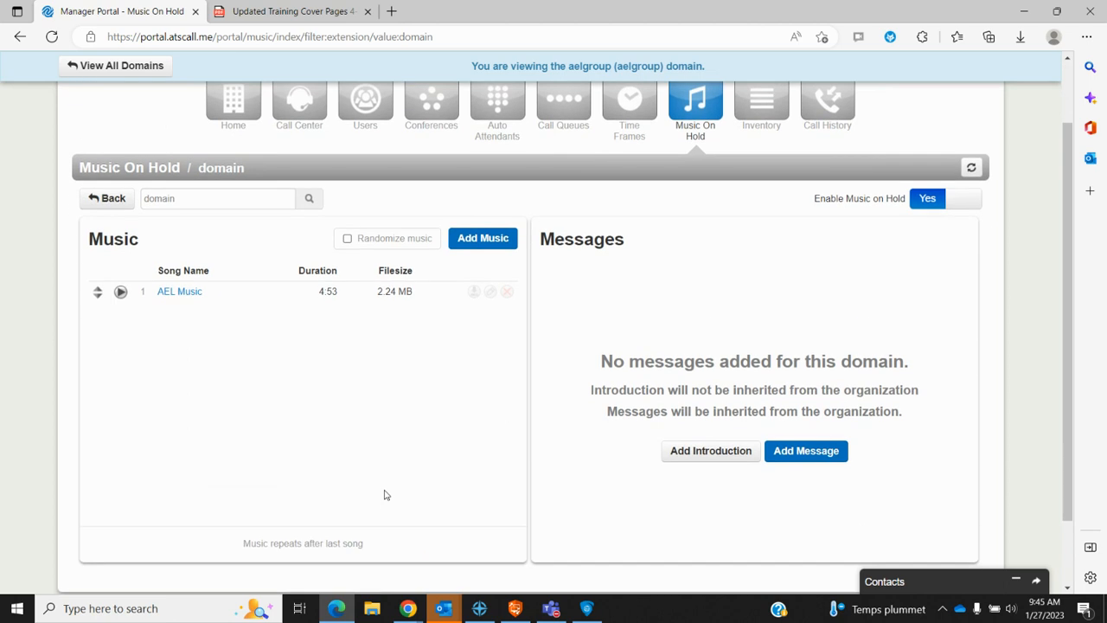
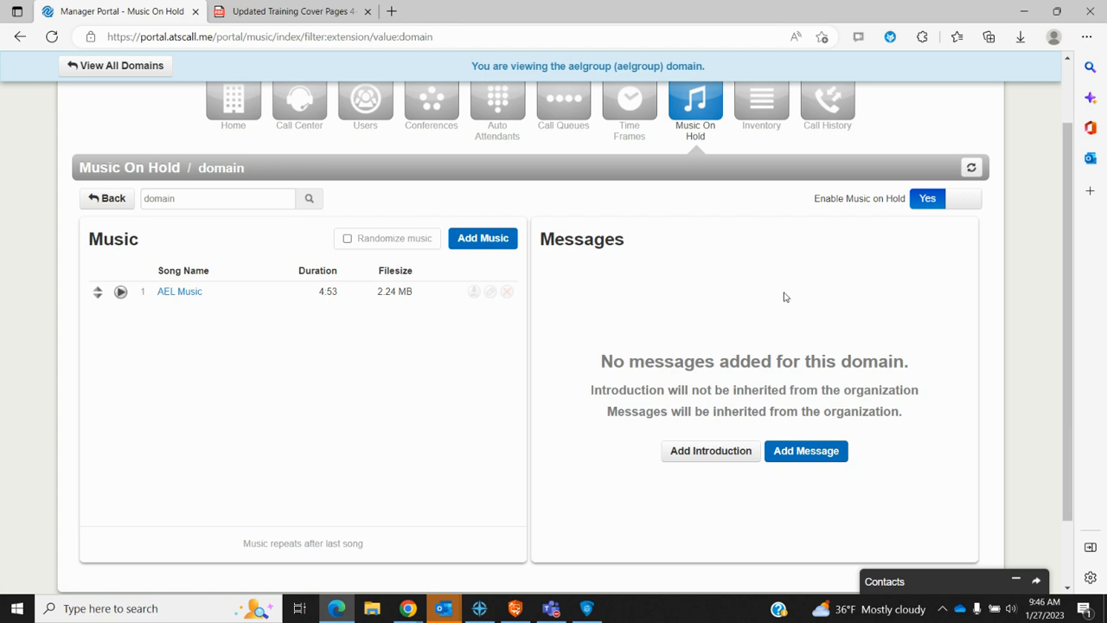
scroll(786, 301, up, 2)
scroll(785, 302, down, 3)
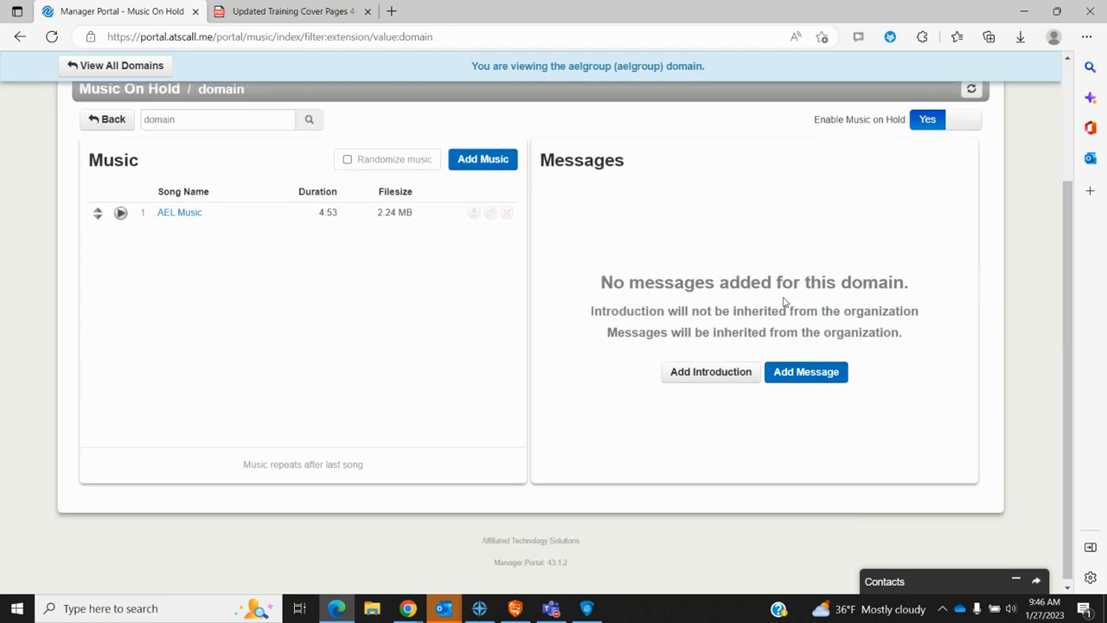
scroll(785, 301, up, 1)
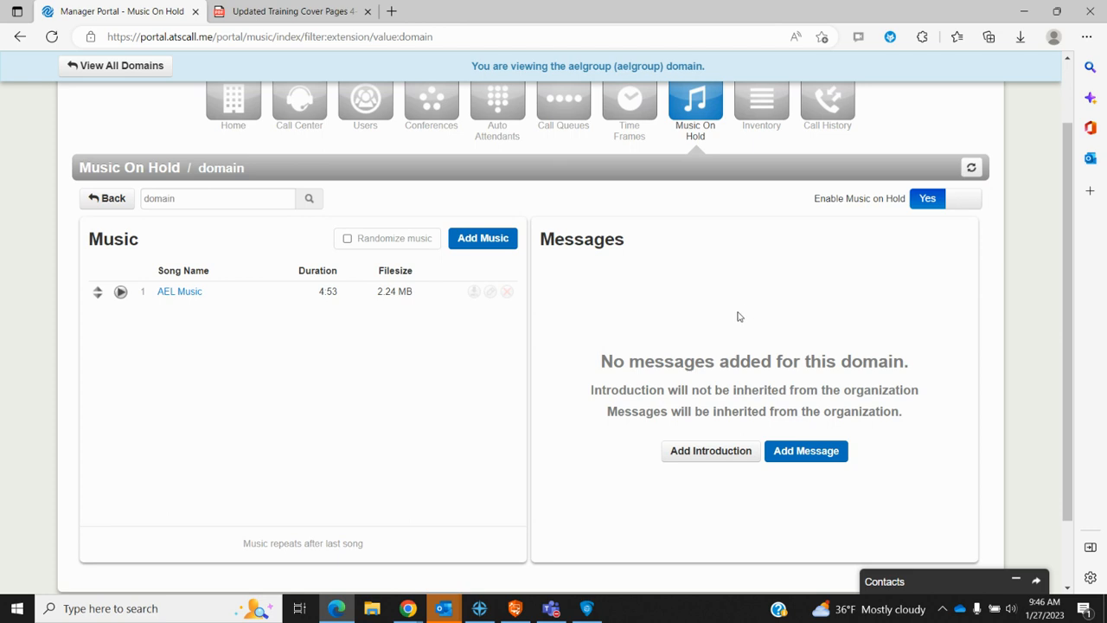
scroll(738, 317, up, 1)
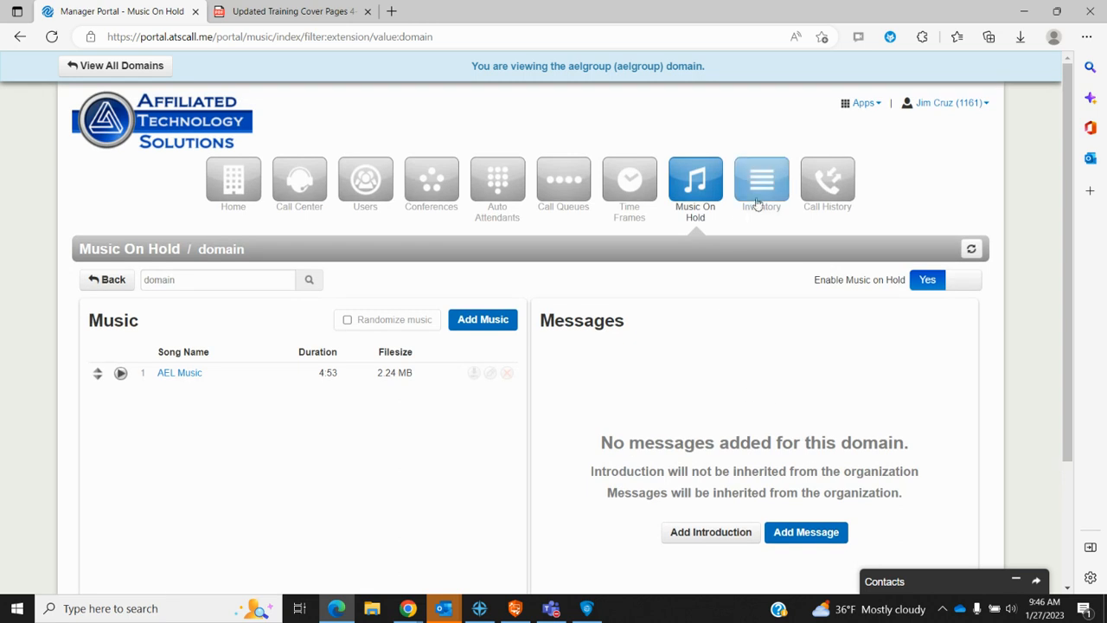
click(772, 192)
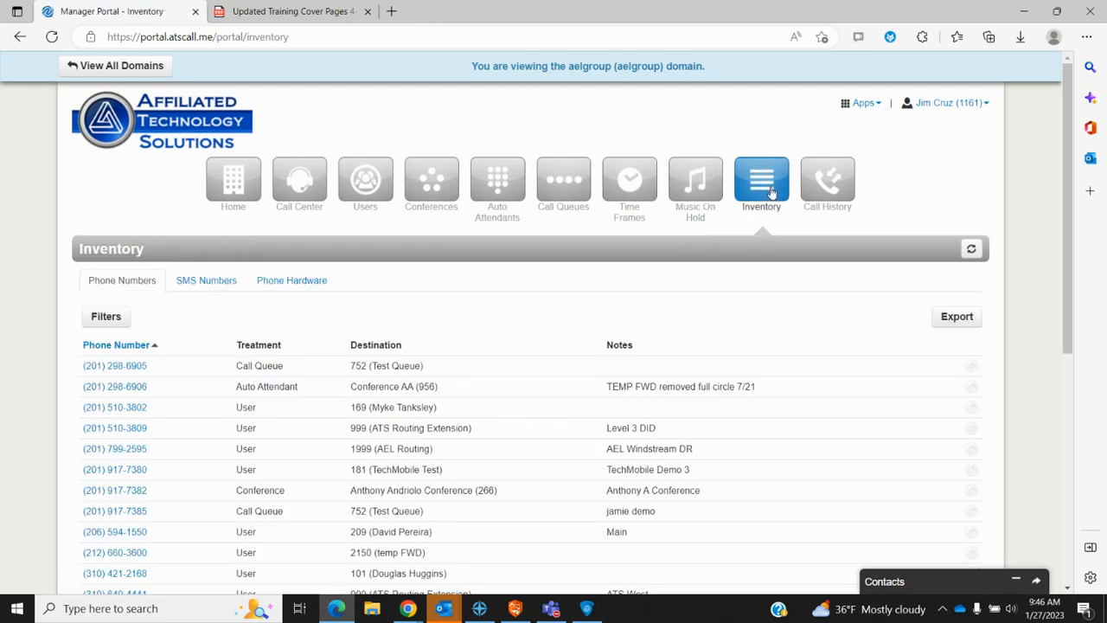
scroll(711, 325, down, 1)
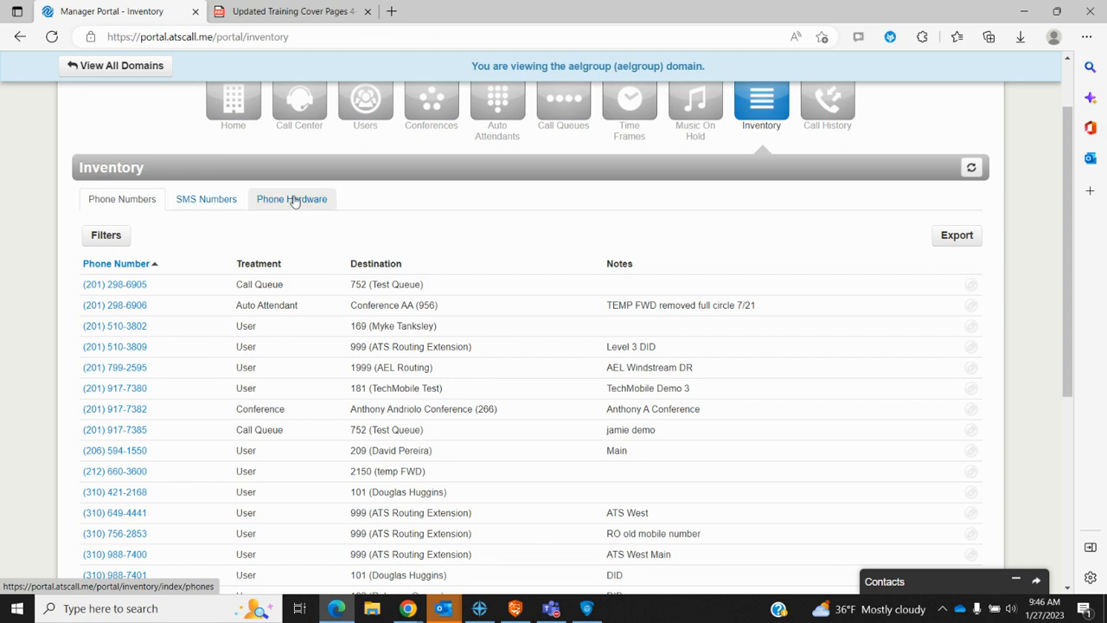
scroll(321, 403, down, 2)
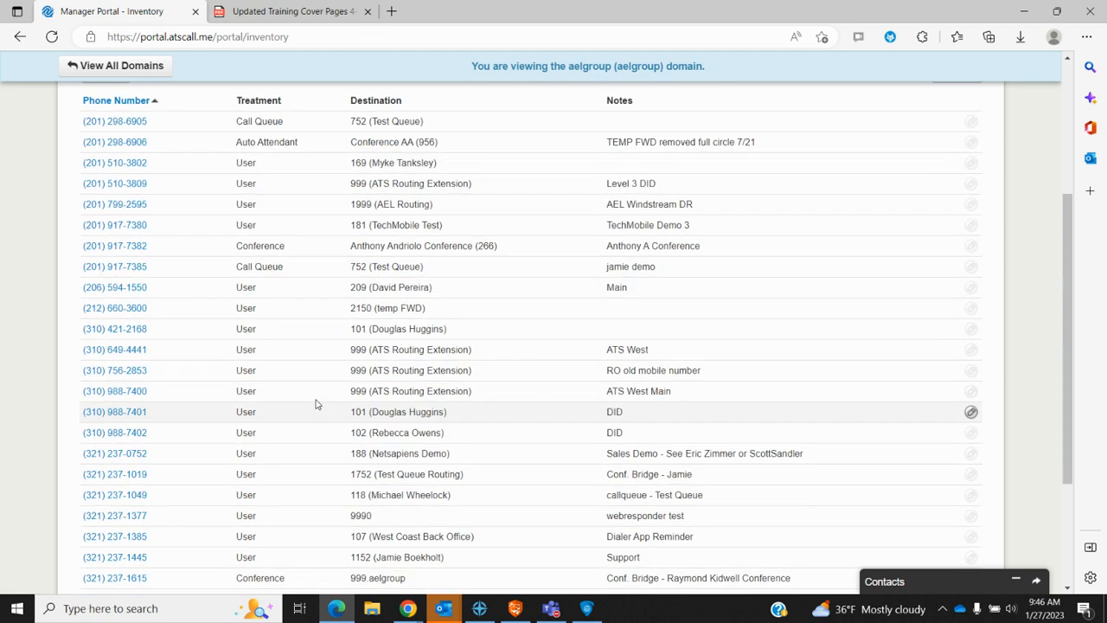
scroll(180, 404, up, 1)
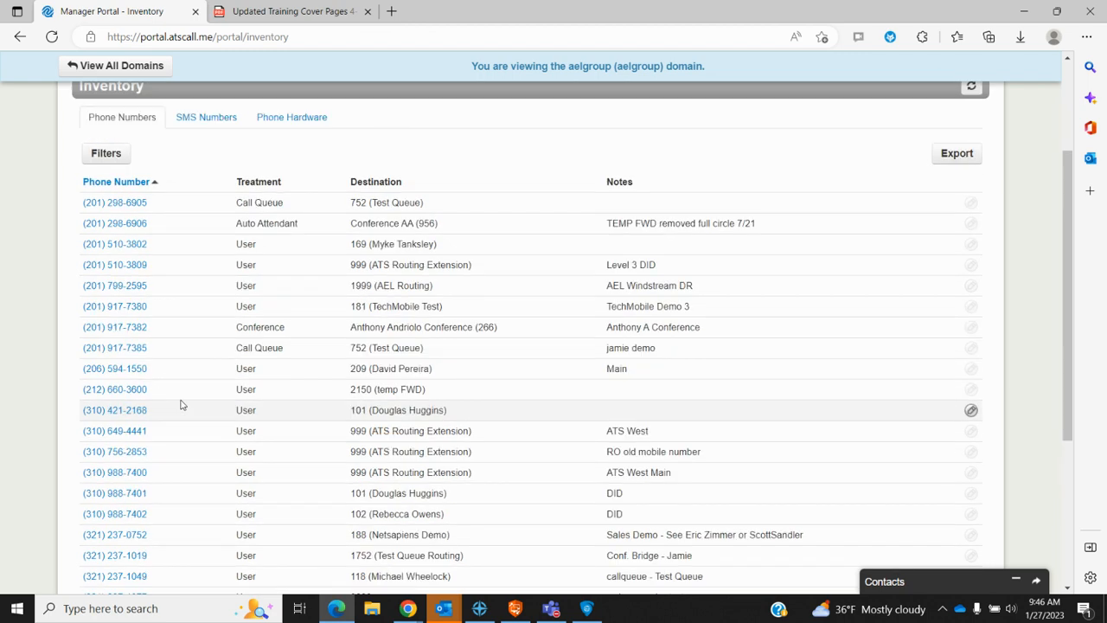
click(130, 203)
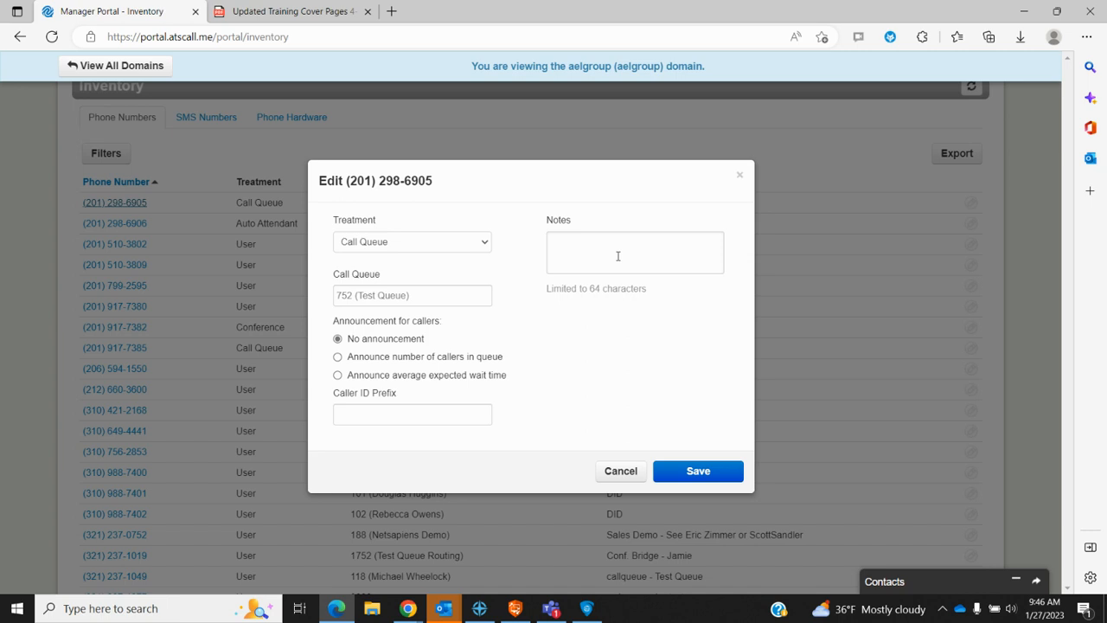
Step: Cancel the first number's edit and view the Auto Attendant number's Treatment options unchanged
click(740, 178)
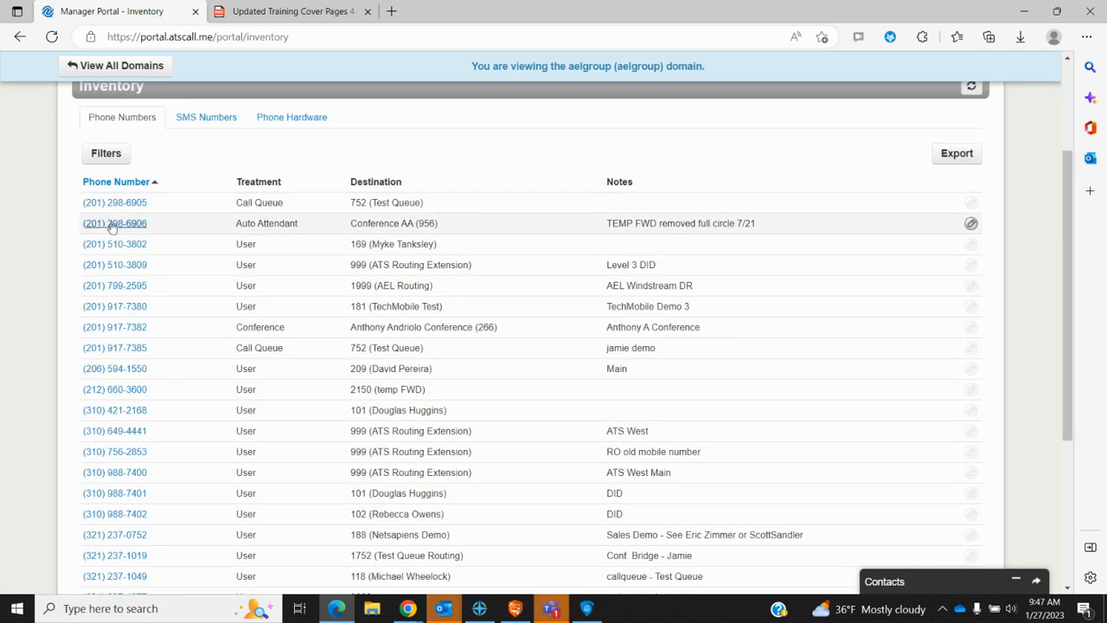
click(114, 224)
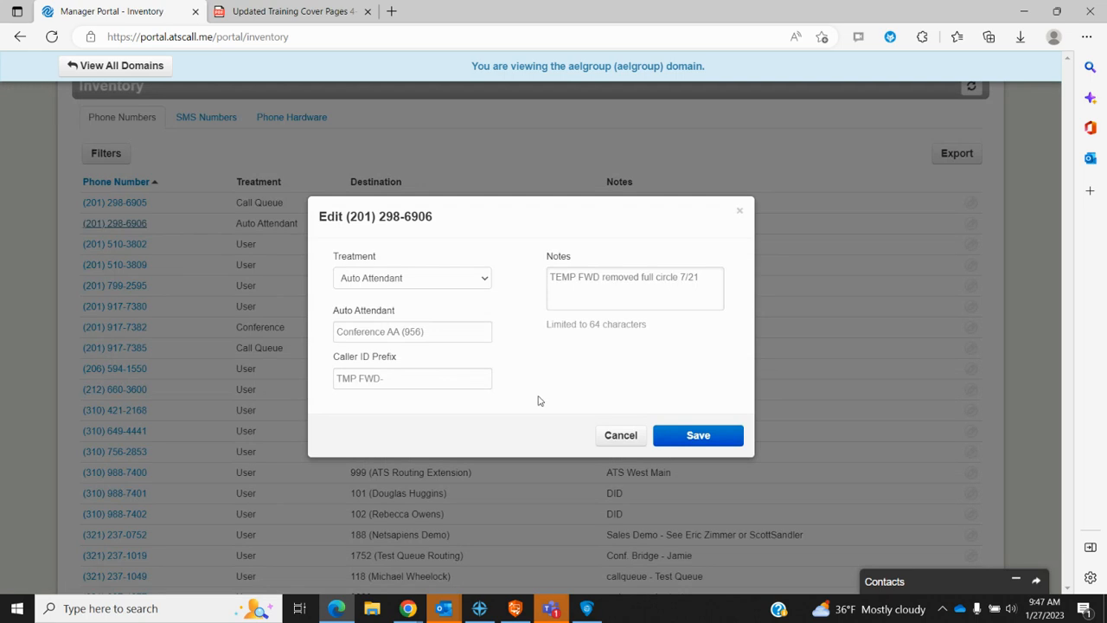
click(486, 281)
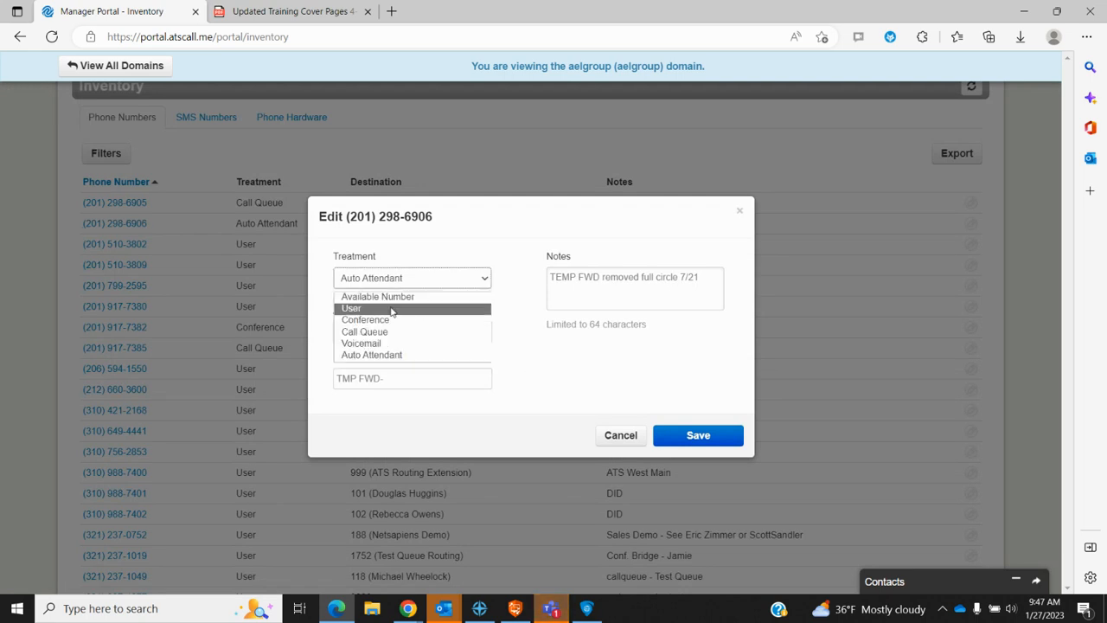
click(510, 282)
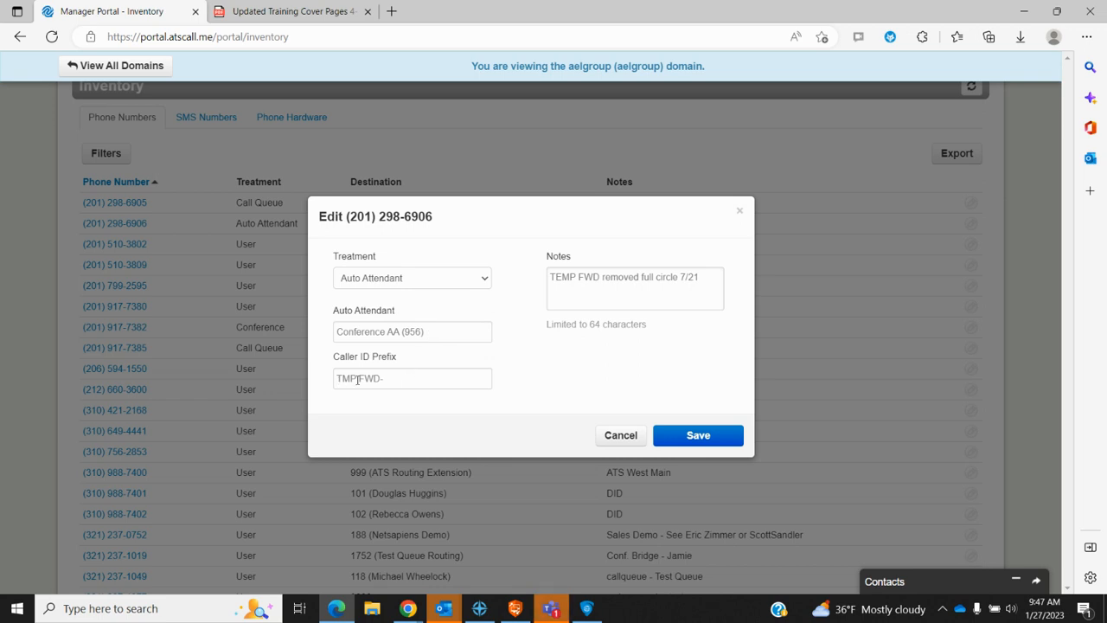
Step: Inspect the Auto Attendant number's Caller ID Prefix, then cancel without saving
drag(388, 378, 316, 383)
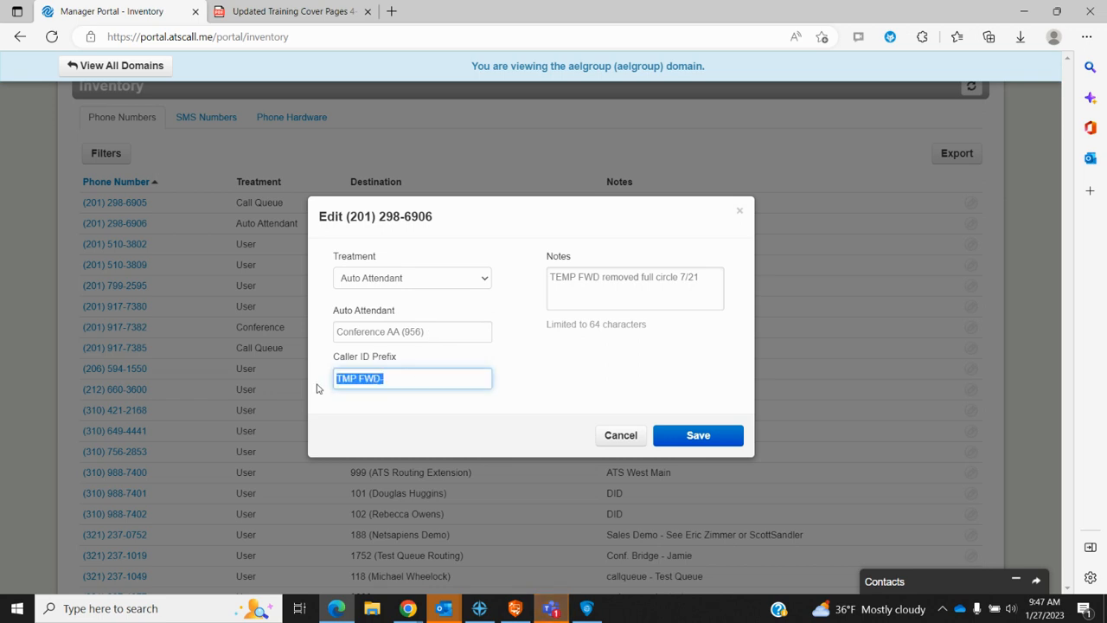
click(548, 381)
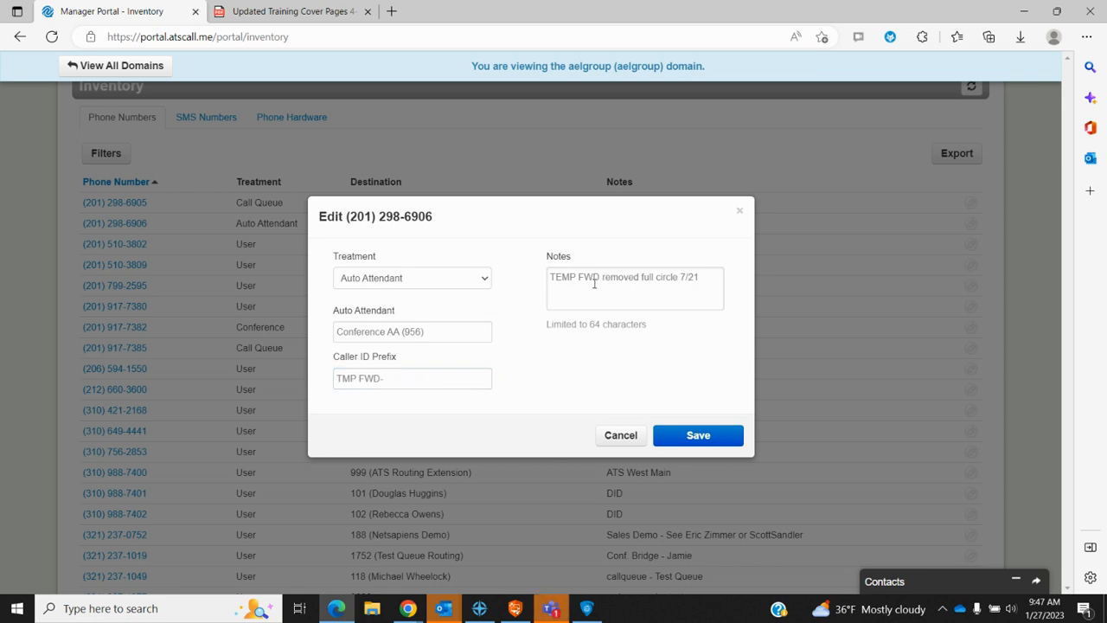
click(621, 435)
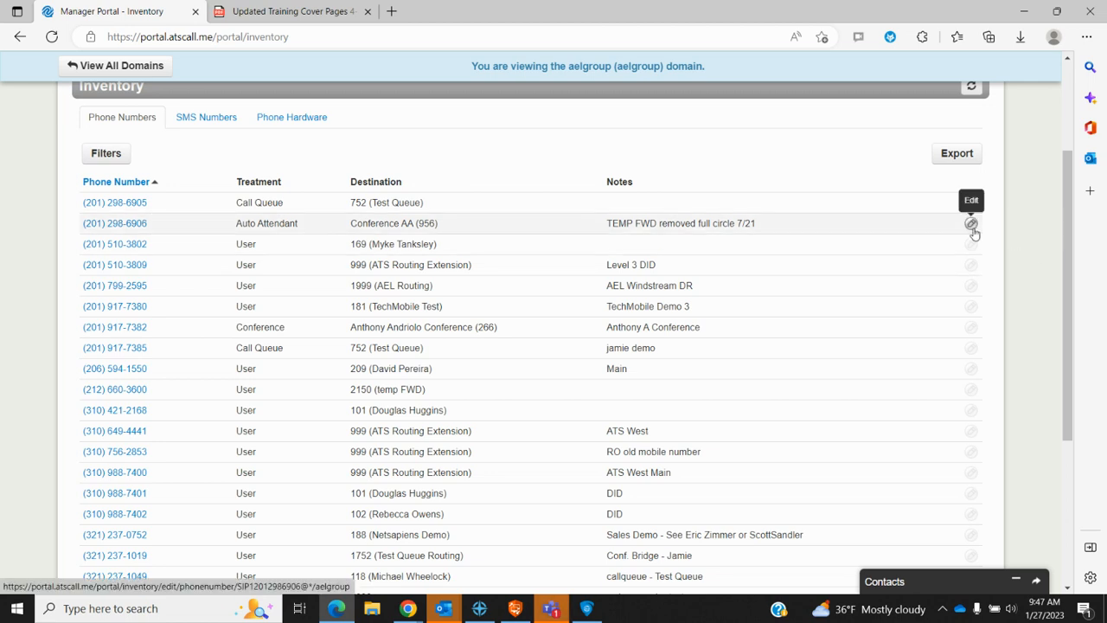
scroll(573, 443, up, 2)
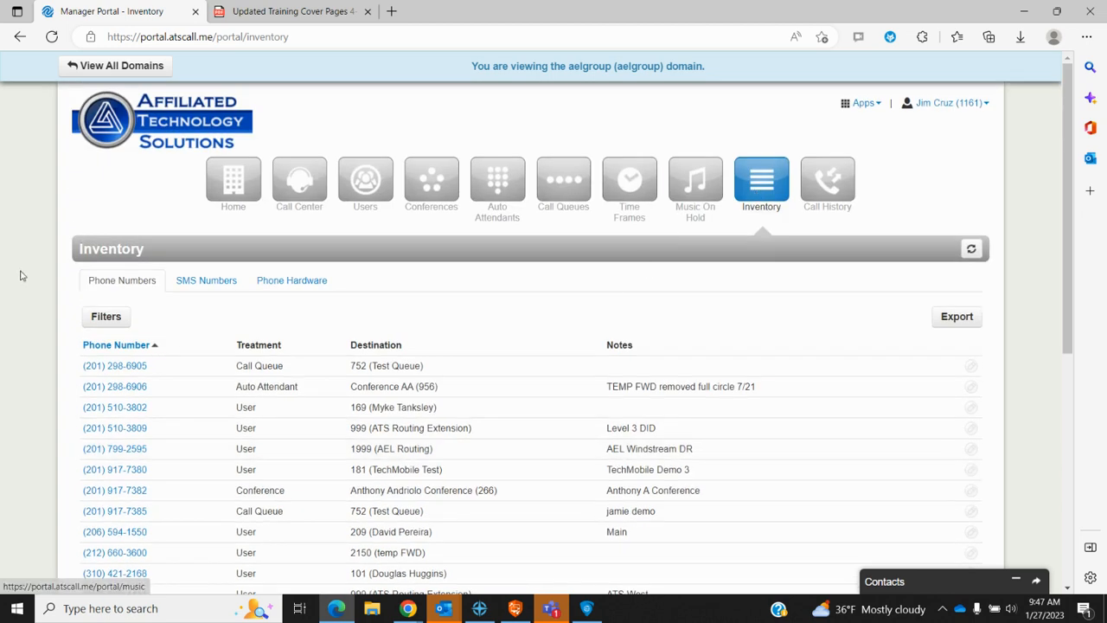
Step: Browse the SMS Numbers list and view the first SMS number's settings without saving
click(208, 284)
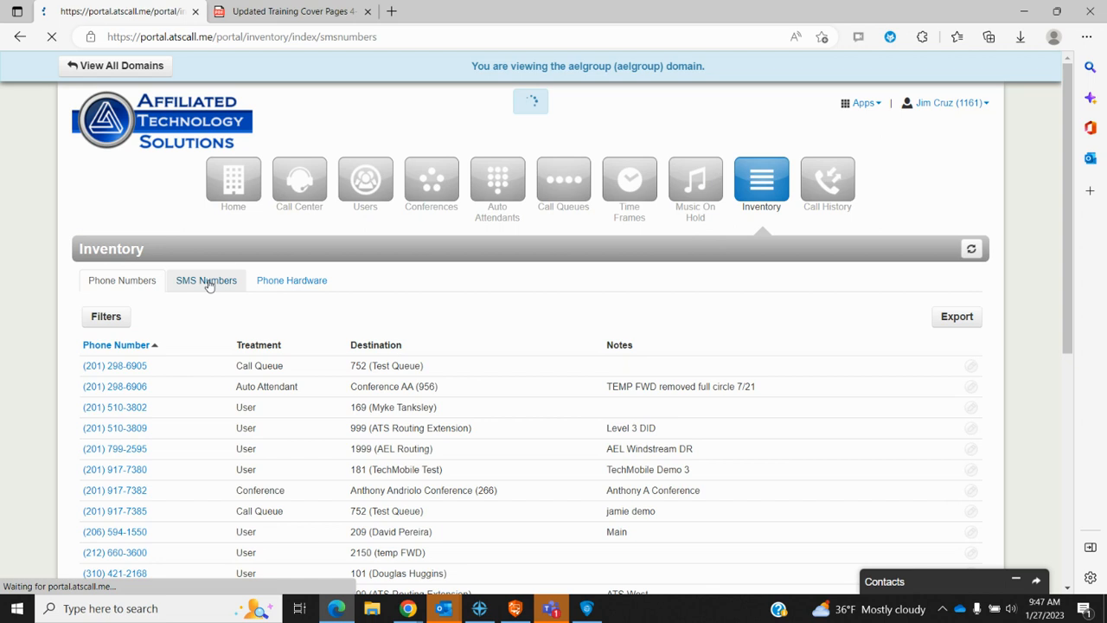
scroll(247, 433, down, 2)
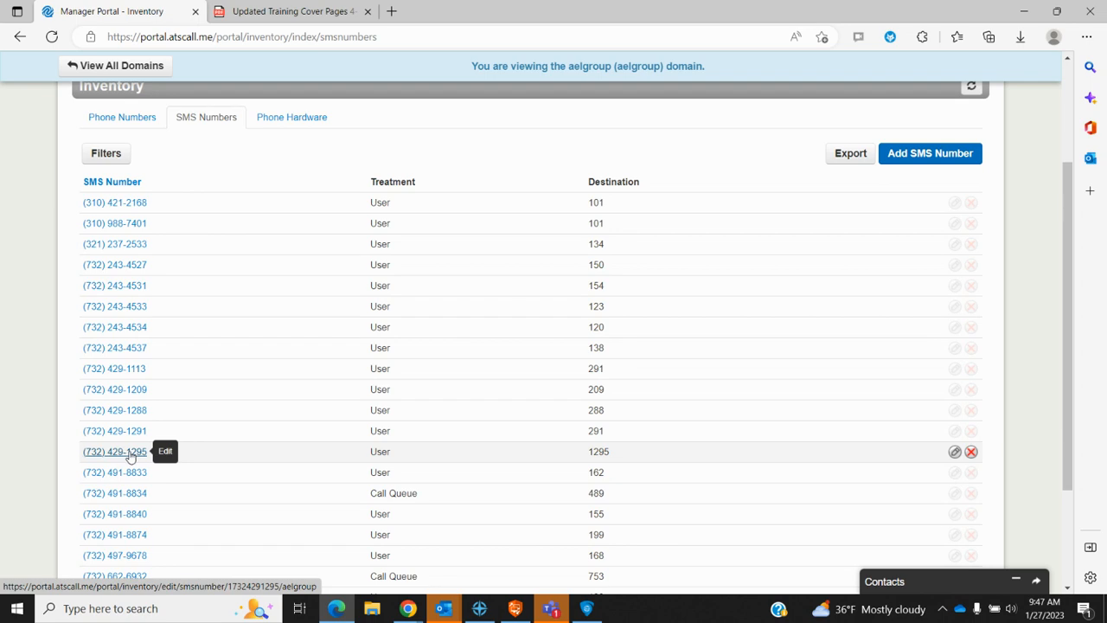
click(120, 205)
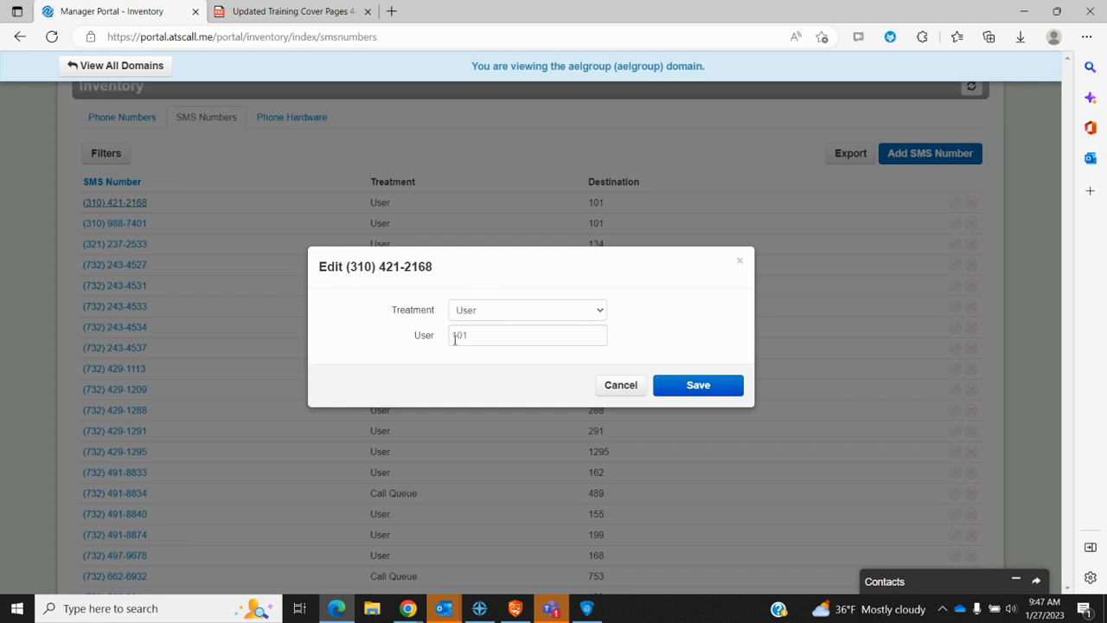
click(629, 389)
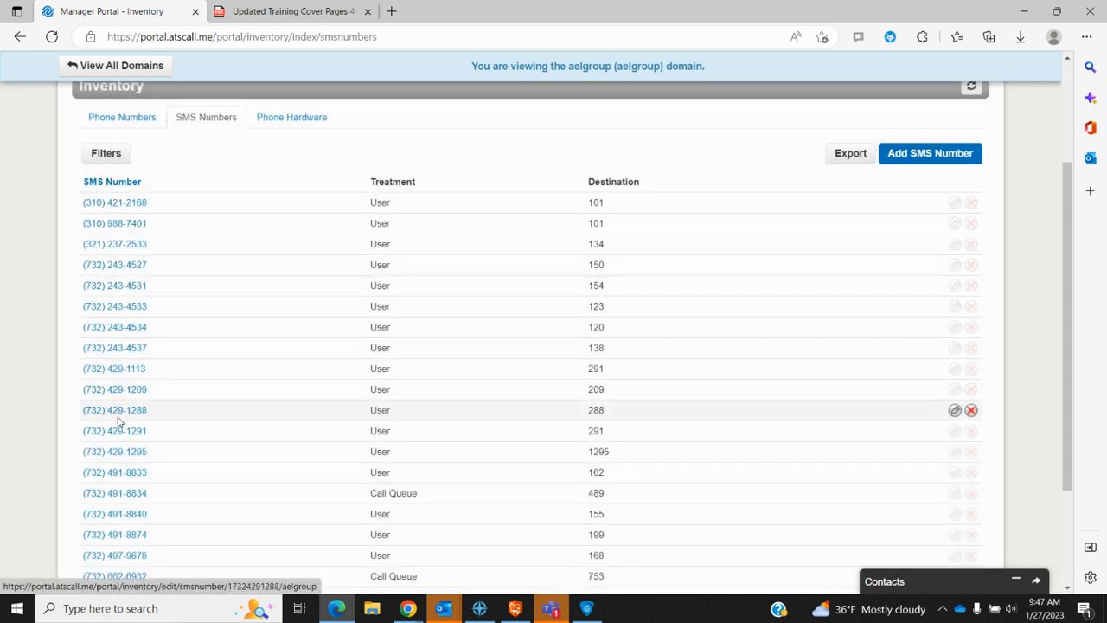
scroll(139, 423, down, 2)
scroll(141, 423, up, 4)
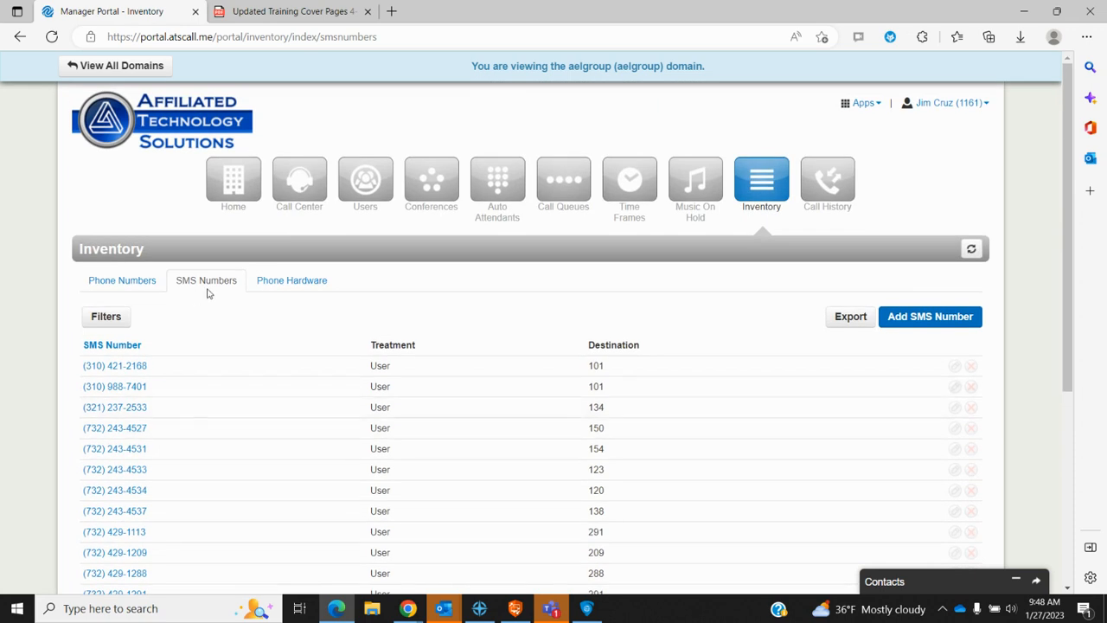
click(299, 284)
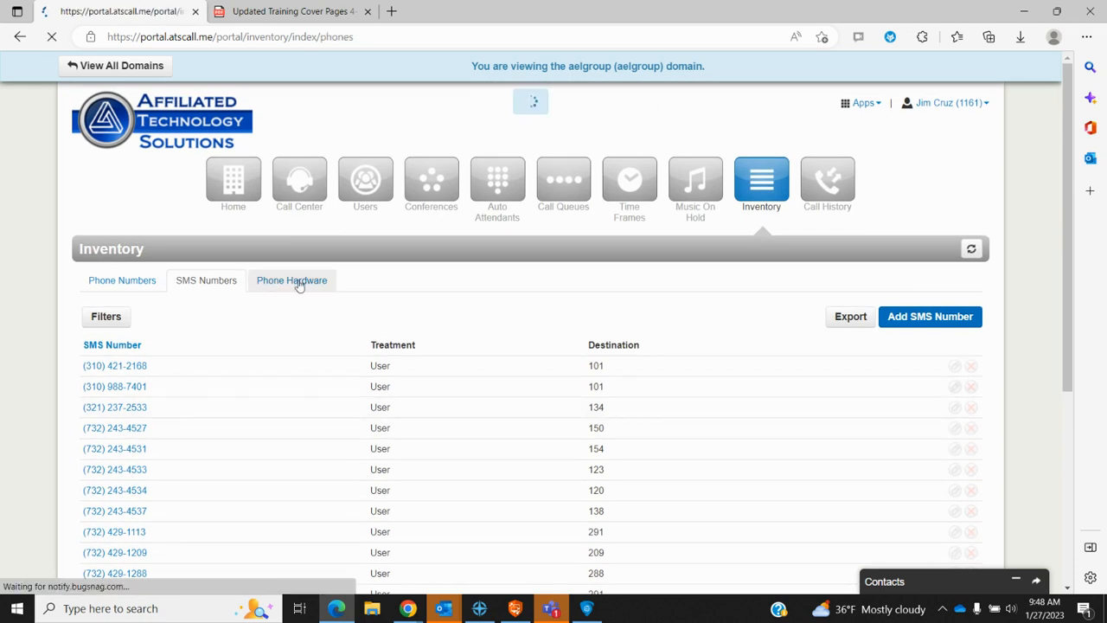
Step: Check the Phone Hardware status icons and open SNAPbuilder for the first Polycom VVX301
scroll(461, 377, down, 1)
scroll(461, 377, down, 1)
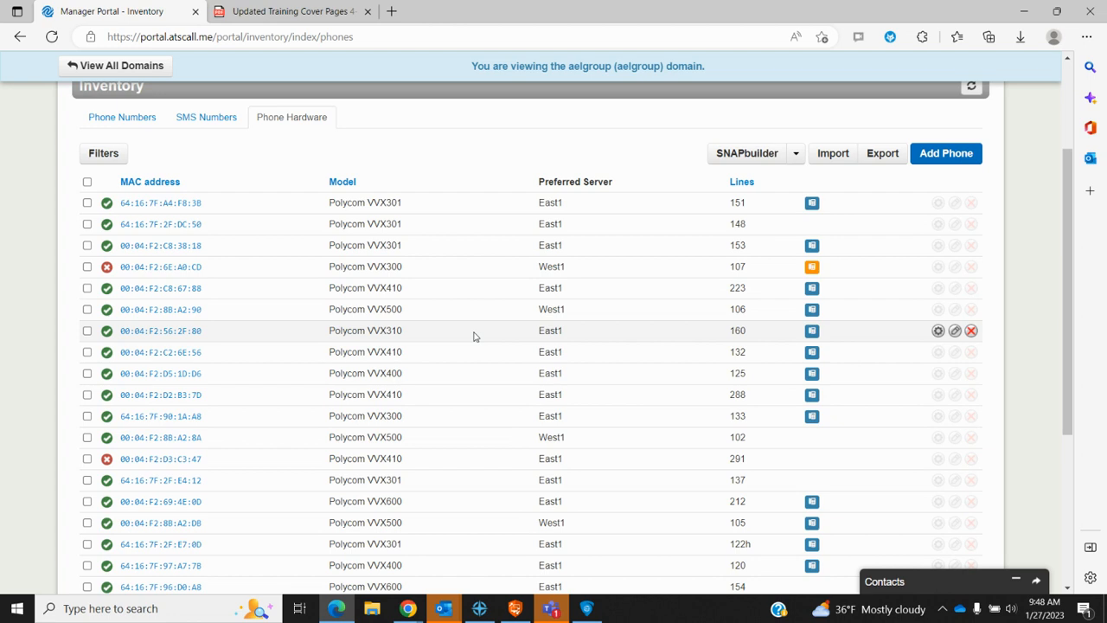
scroll(474, 336, down, 2)
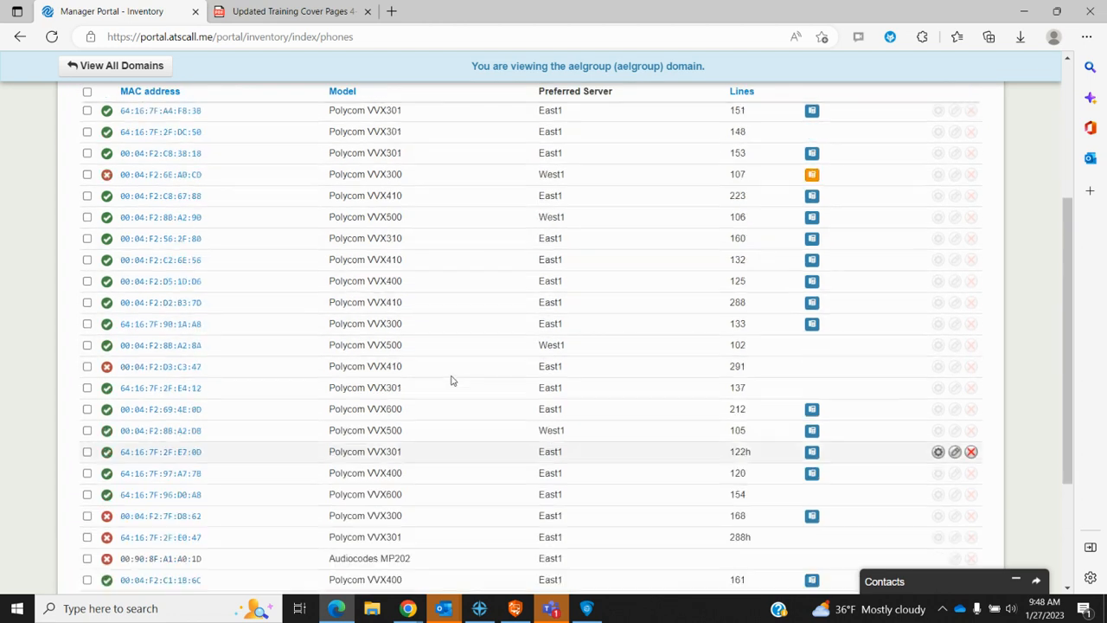
scroll(451, 380, up, 2)
mouse_move(110, 208)
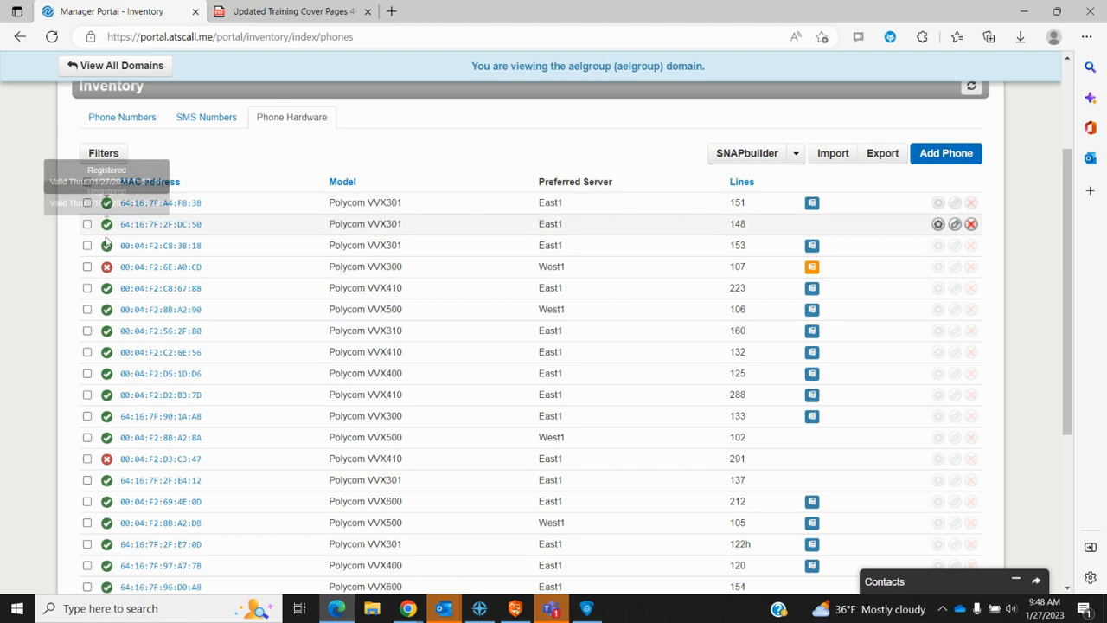
mouse_move(107, 269)
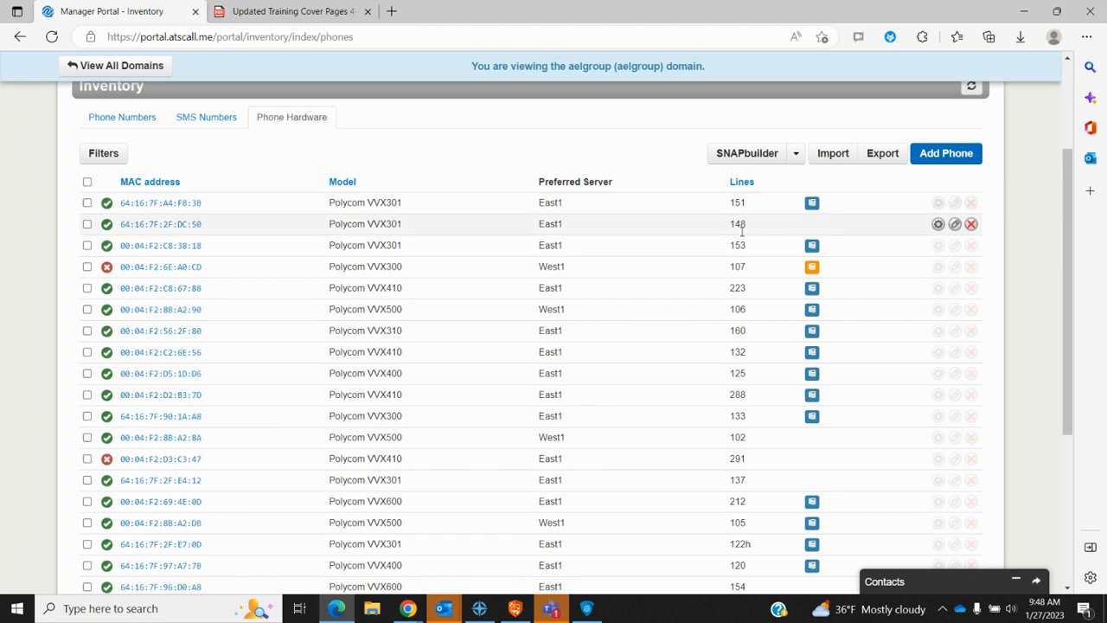
scroll(642, 383, down, 3)
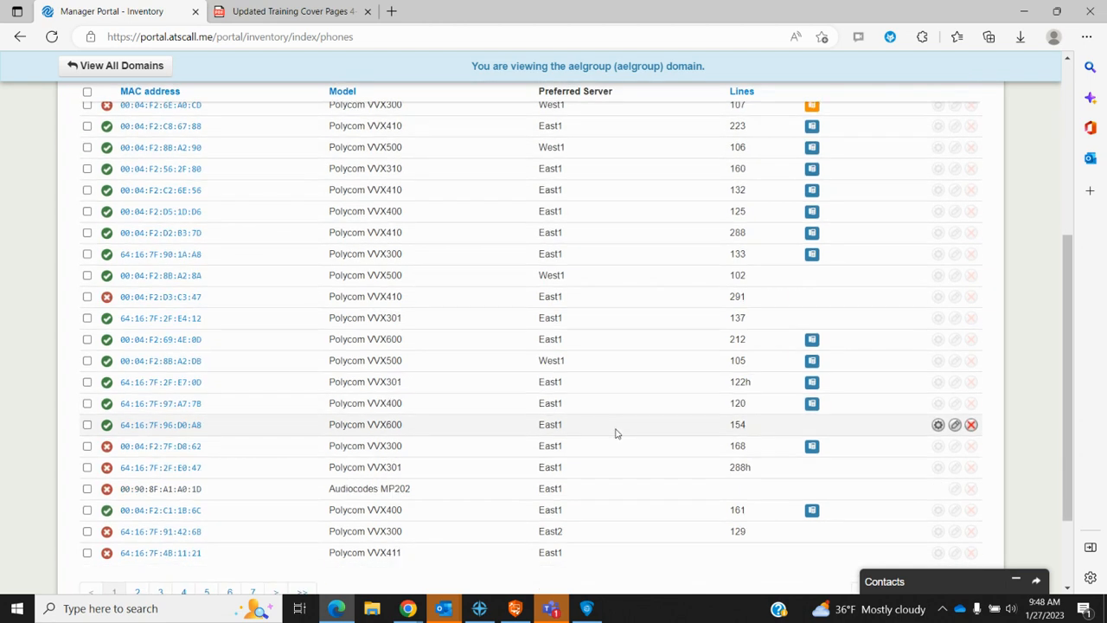
scroll(617, 433, up, 5)
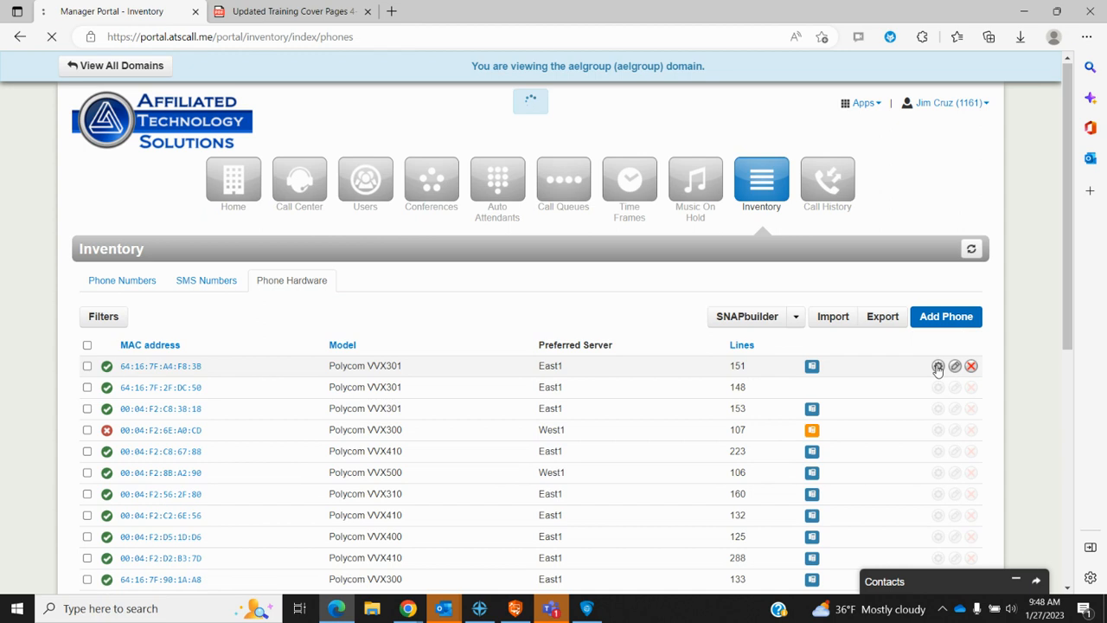
click(939, 368)
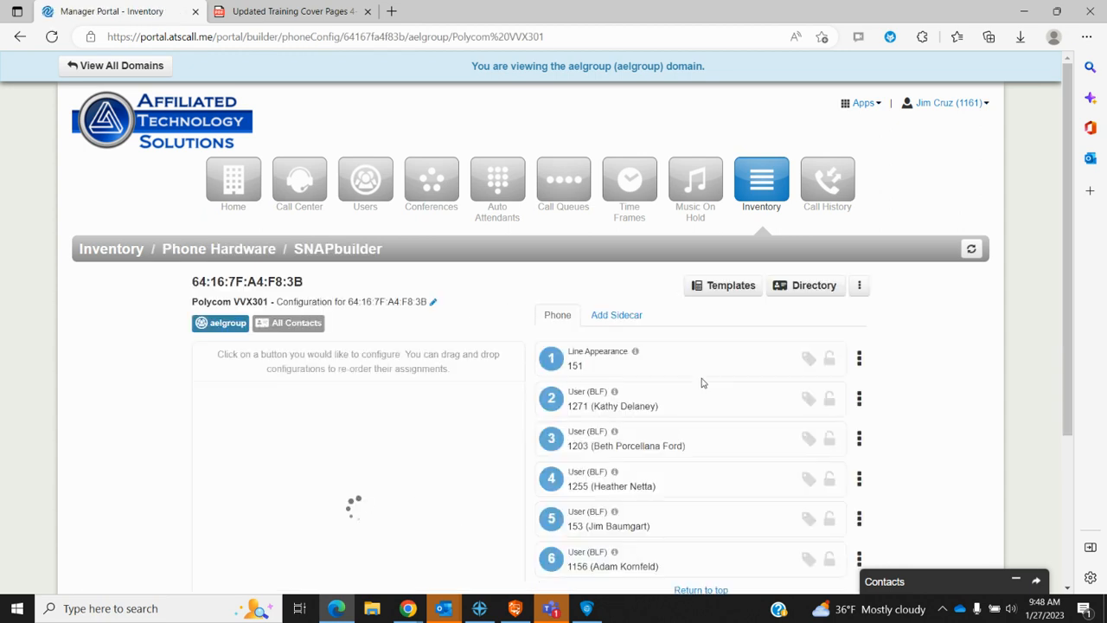
Step: Keep line key 2 as User (BLF) but replace extension 1271 with '1' to browse matches
scroll(702, 383, down, 2)
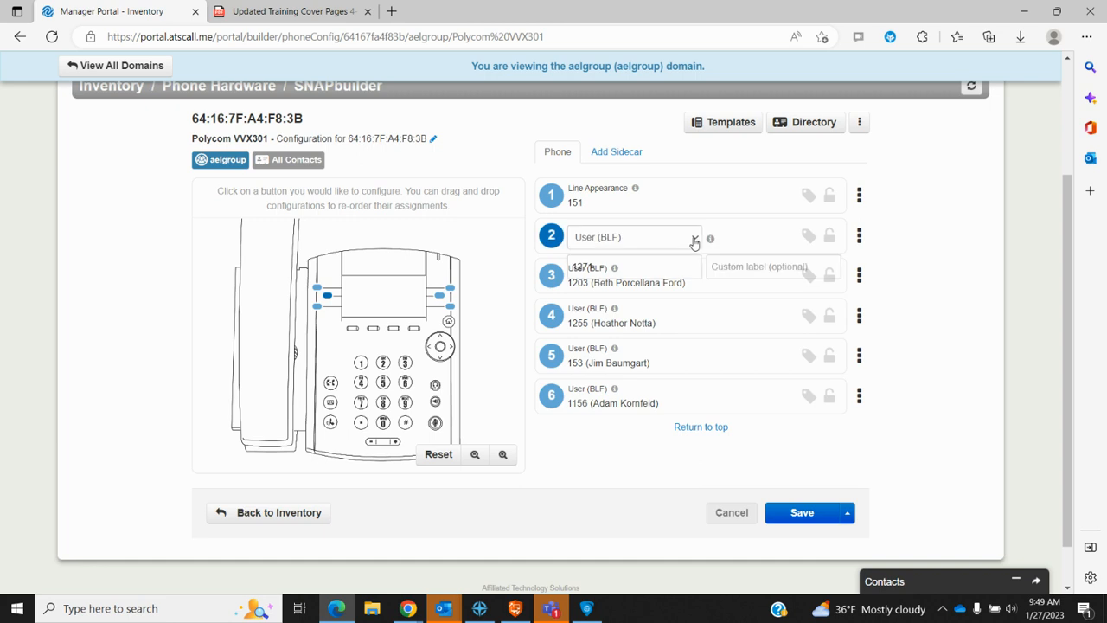
click(694, 244)
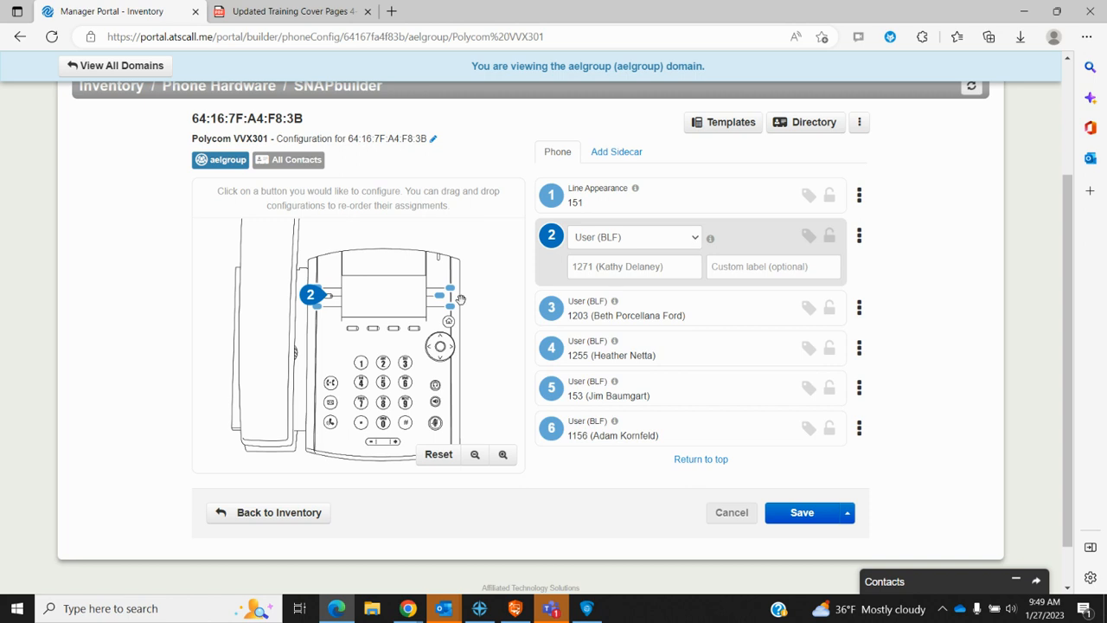
click(695, 240)
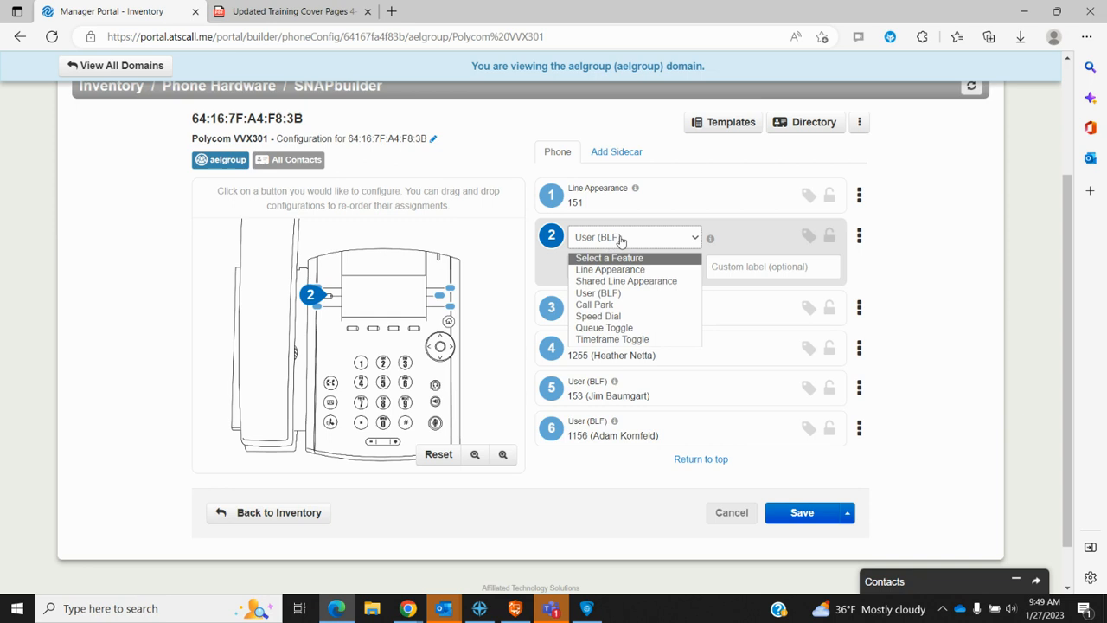
click(742, 237)
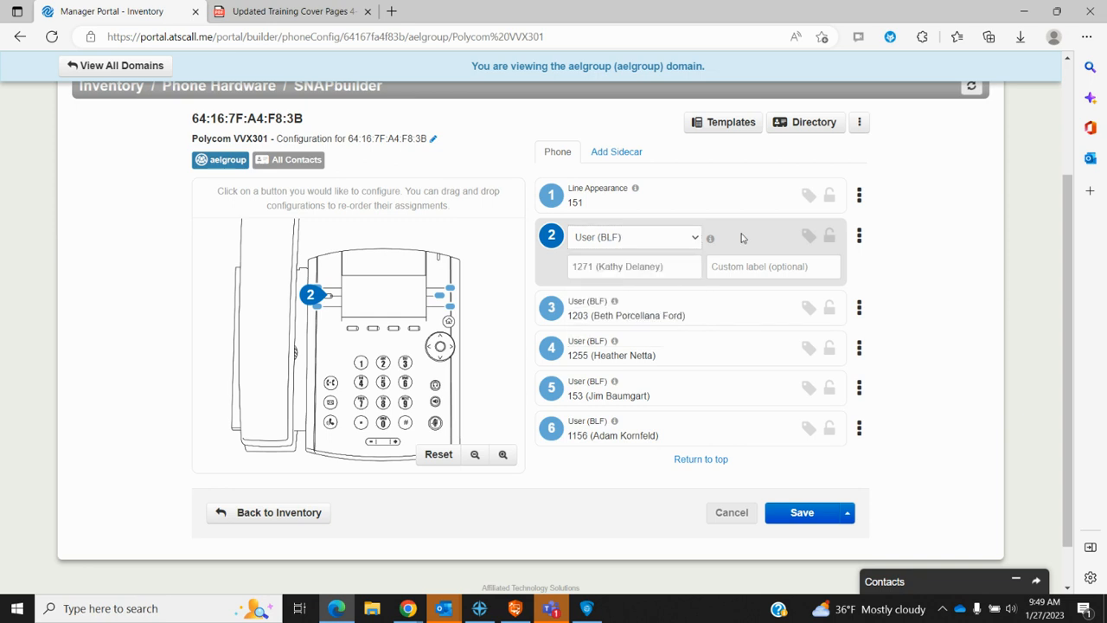
click(673, 255)
drag(667, 267, 539, 266)
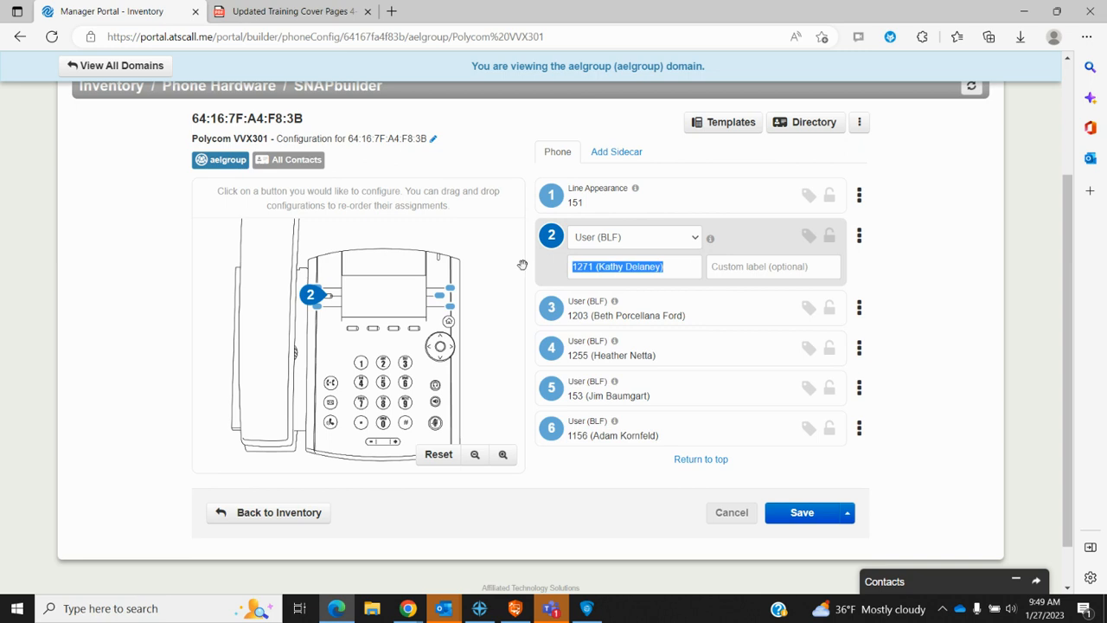
text(1)
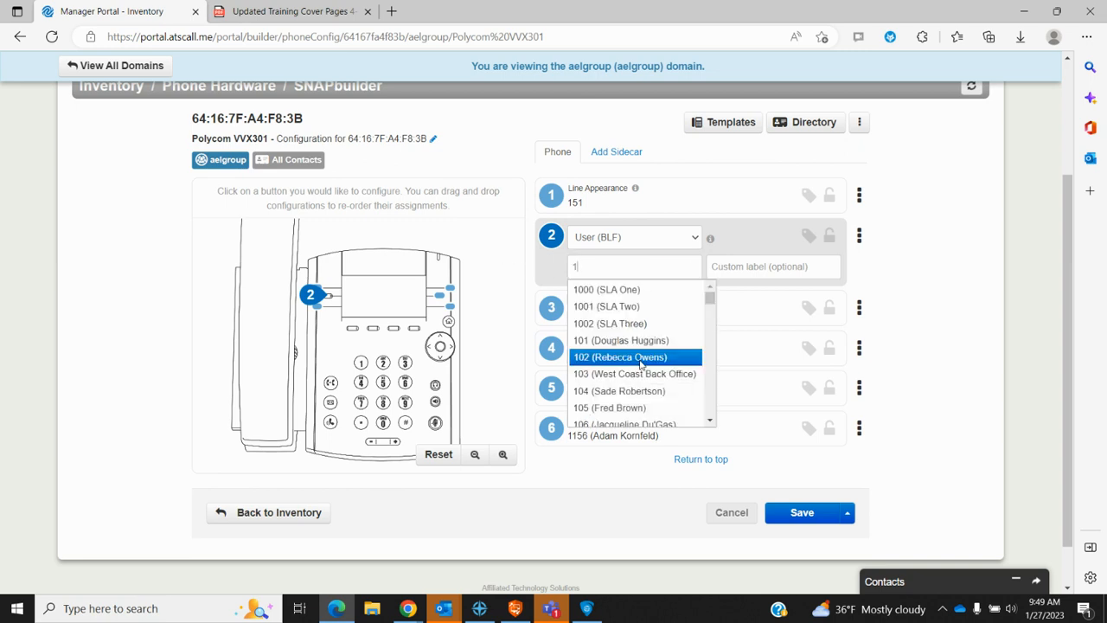
scroll(647, 371, down, 5)
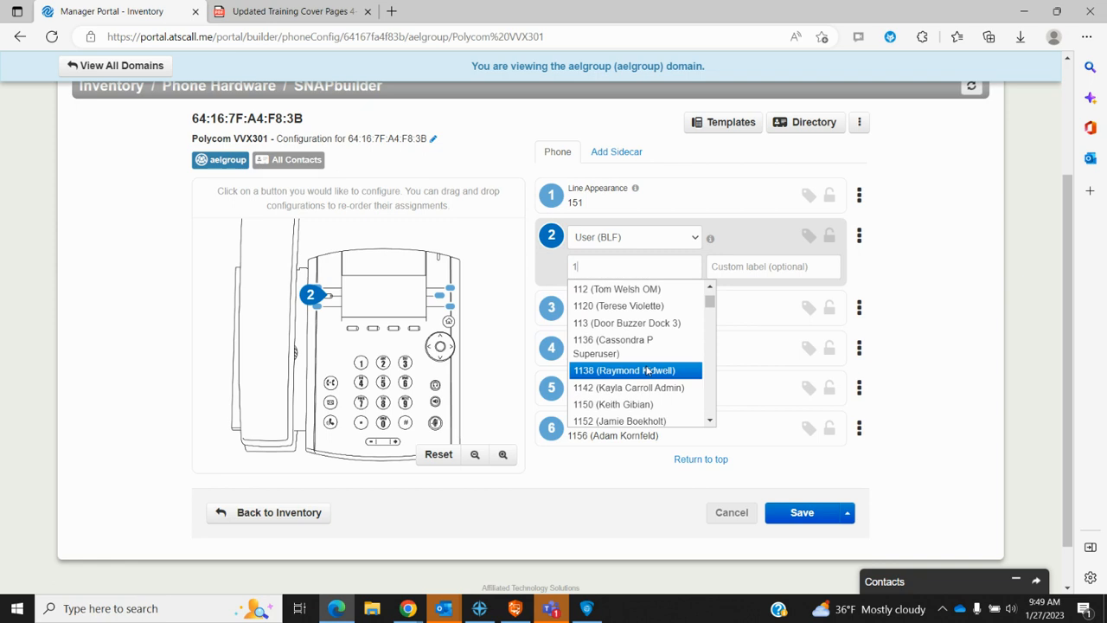
scroll(647, 370, down, 5)
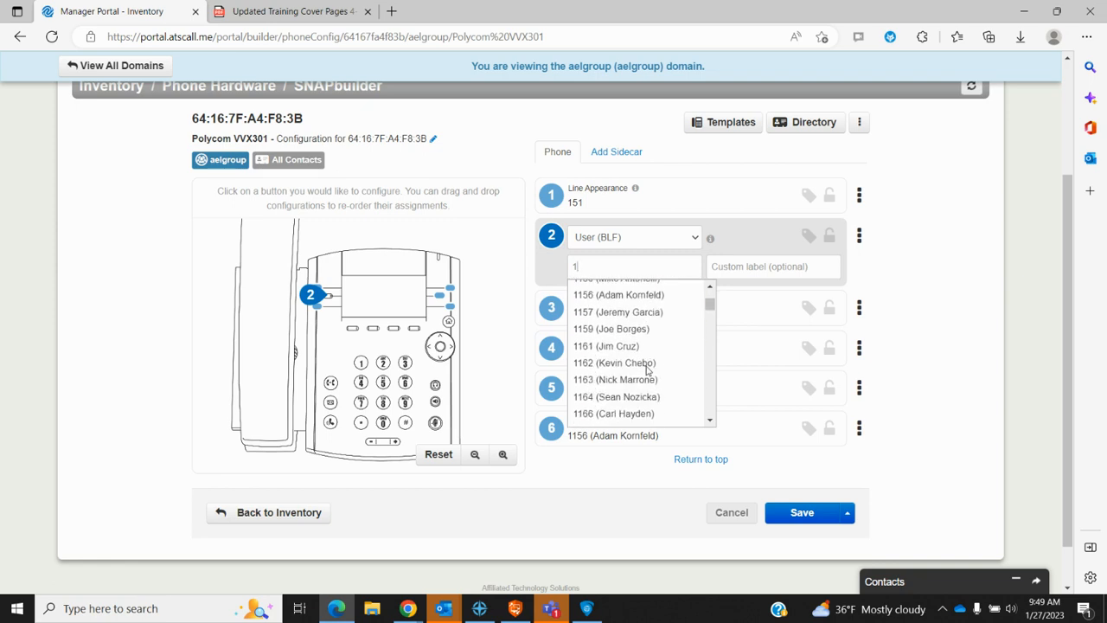
scroll(646, 371, down, 2)
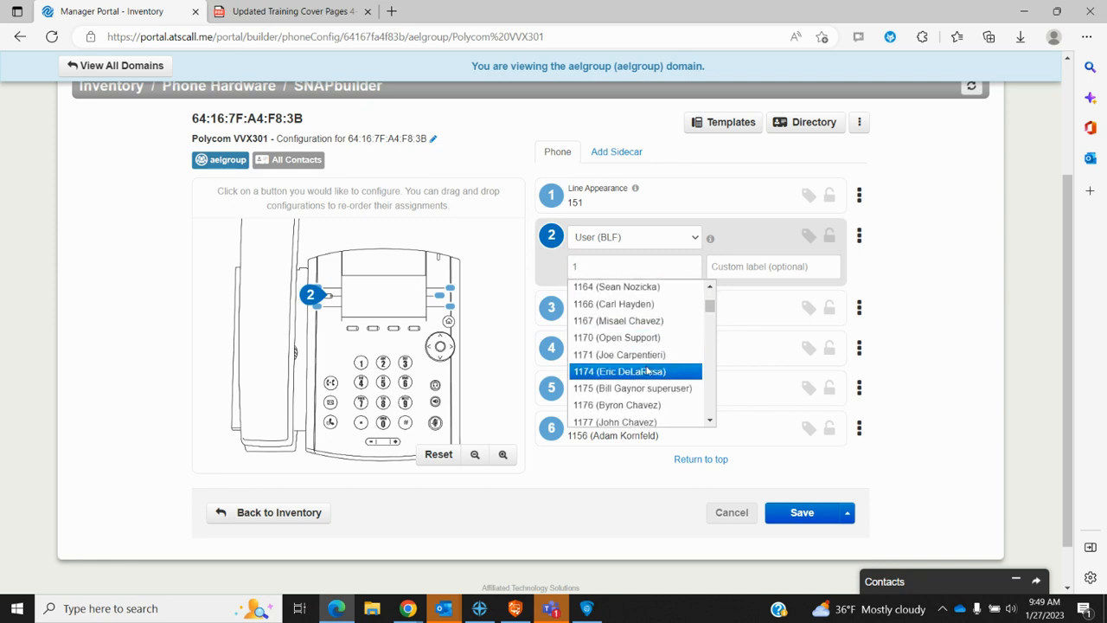
click(773, 234)
Step: Assign extension 1271 back to line key 2 from the suggestion list
click(630, 246)
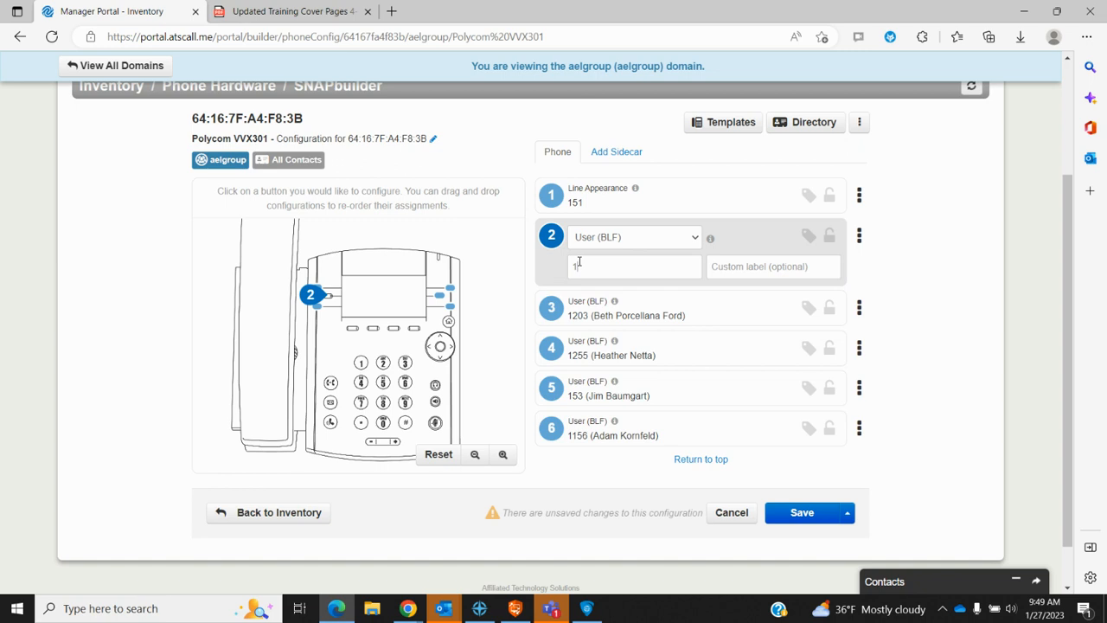
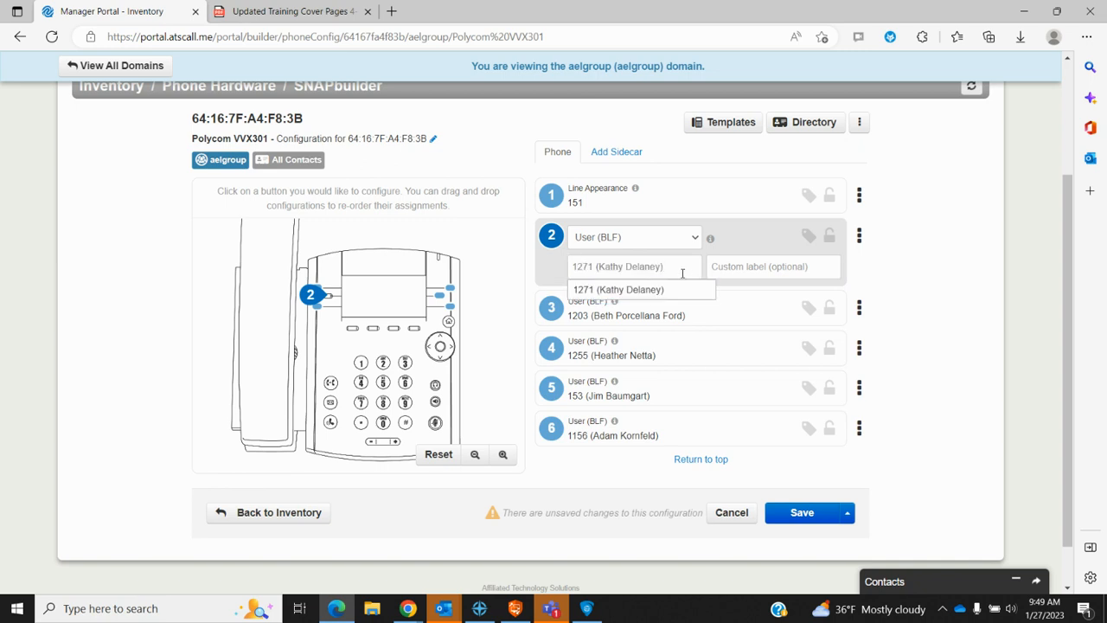
click(679, 294)
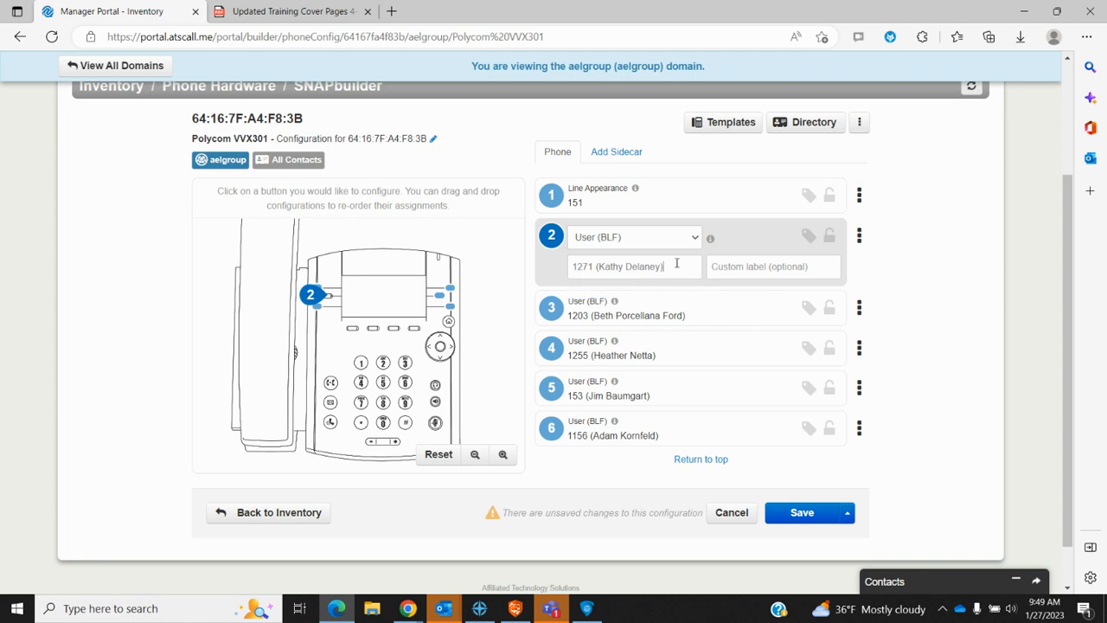
click(762, 241)
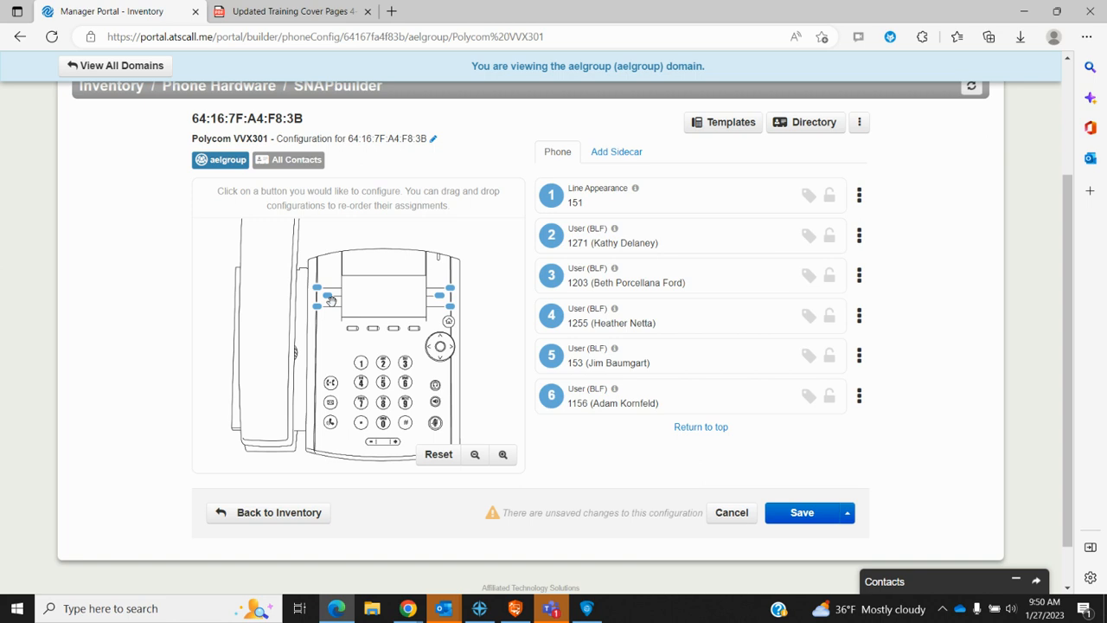
Step: Recheck key 2's feature types, leaving it User (BLF) 1271 with changes unsaved
click(720, 240)
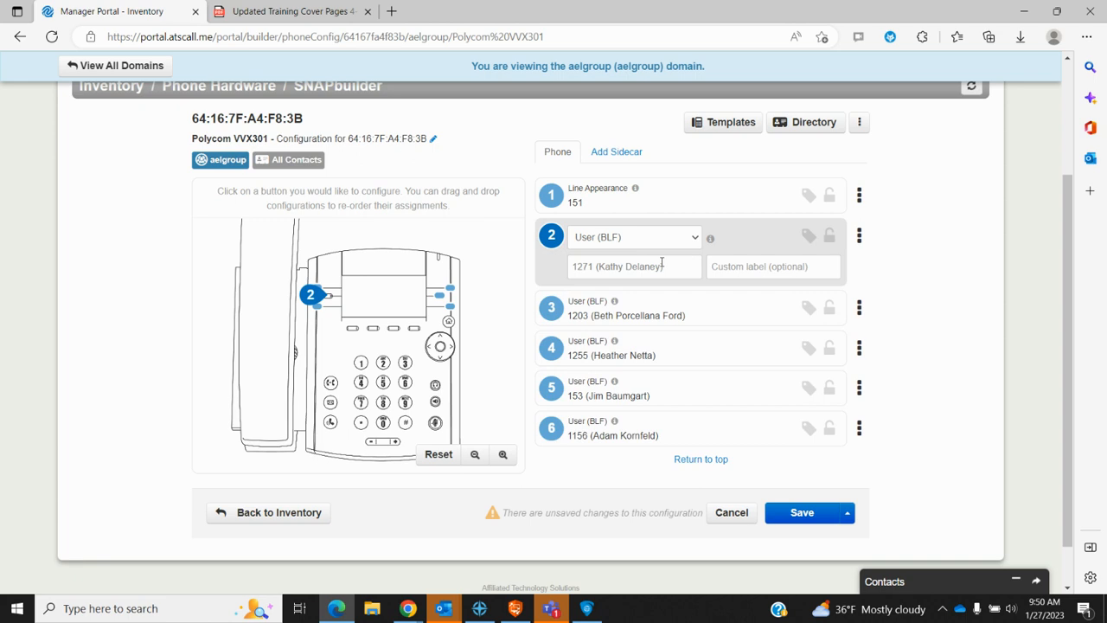
click(694, 242)
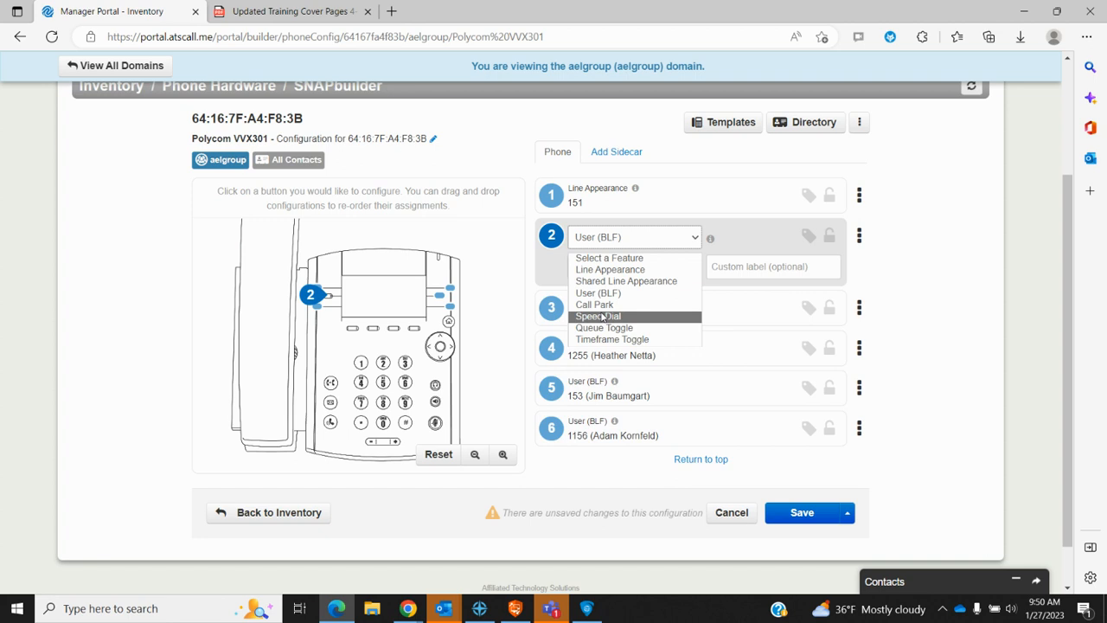
click(768, 242)
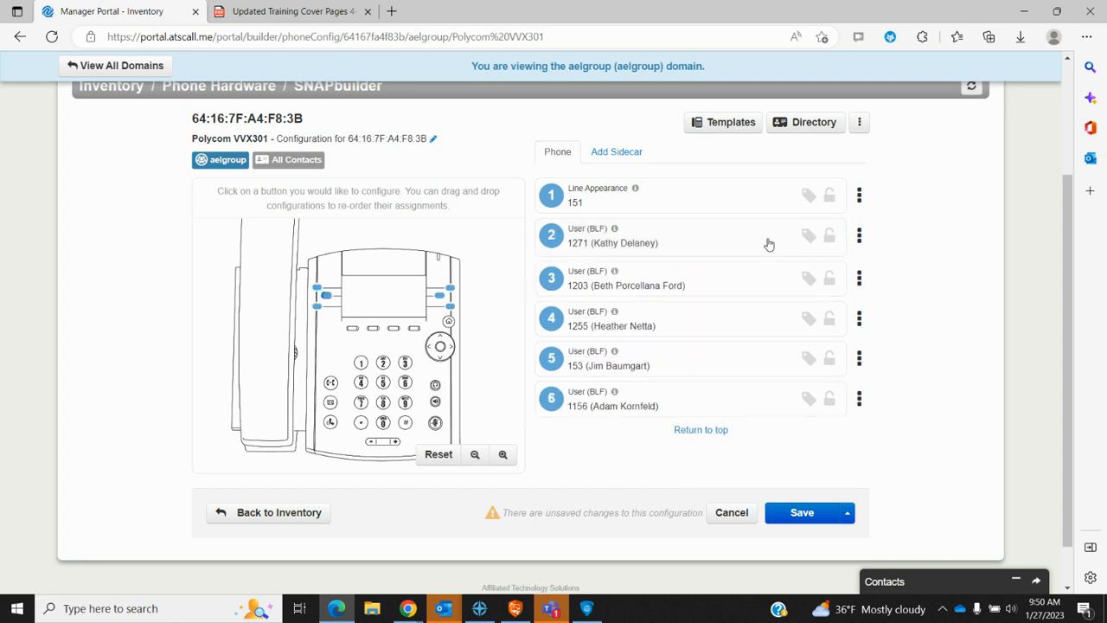
click(725, 249)
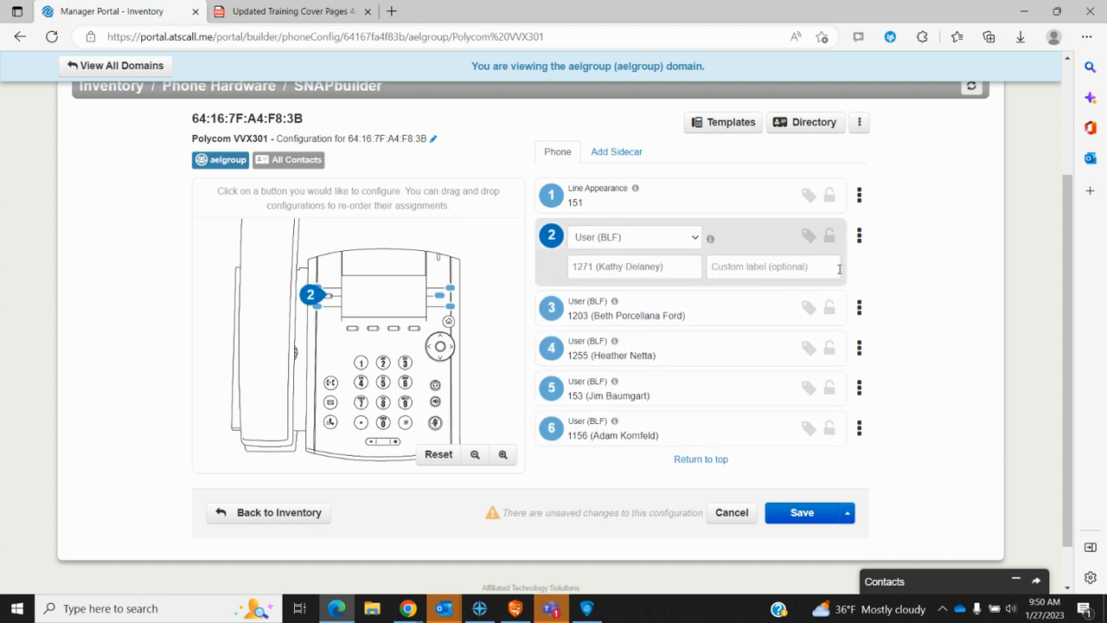
click(742, 239)
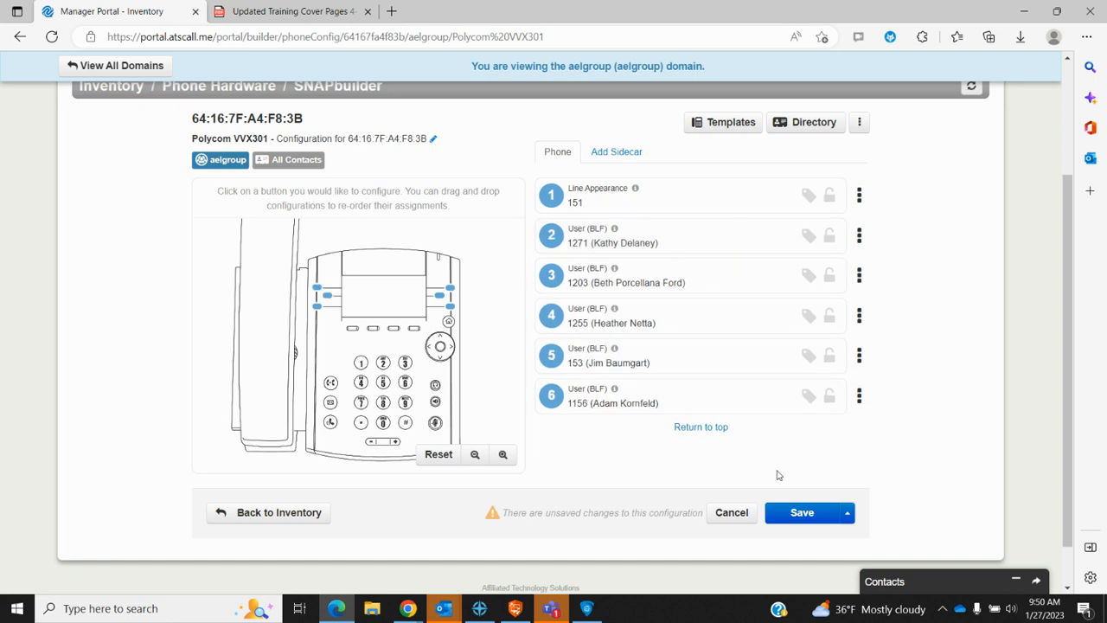
click(848, 512)
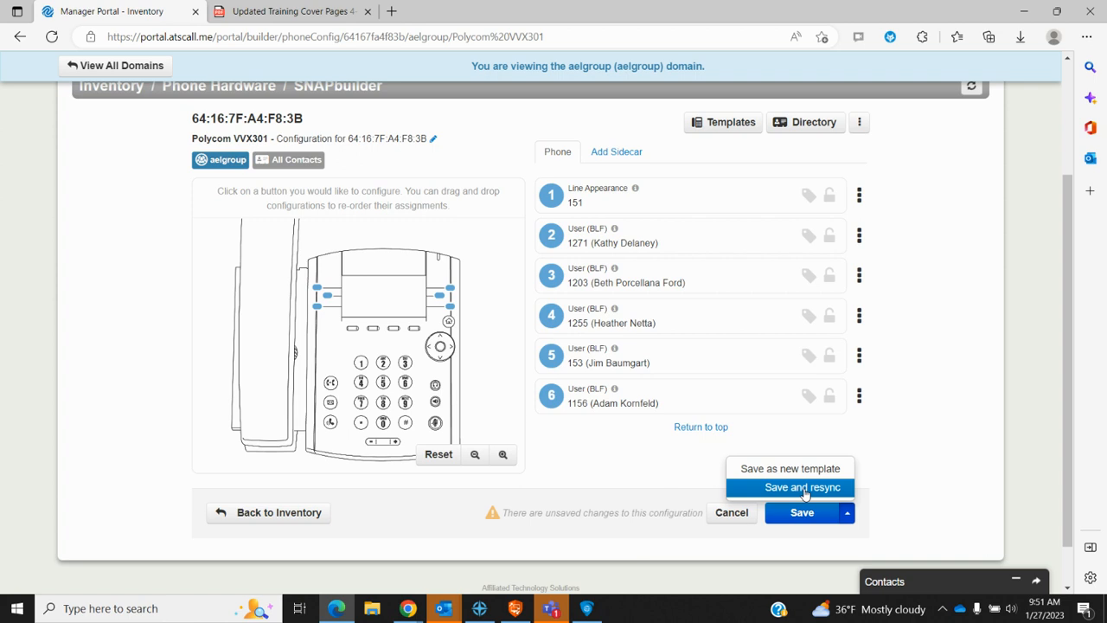
click(940, 467)
scroll(732, 484, up, 2)
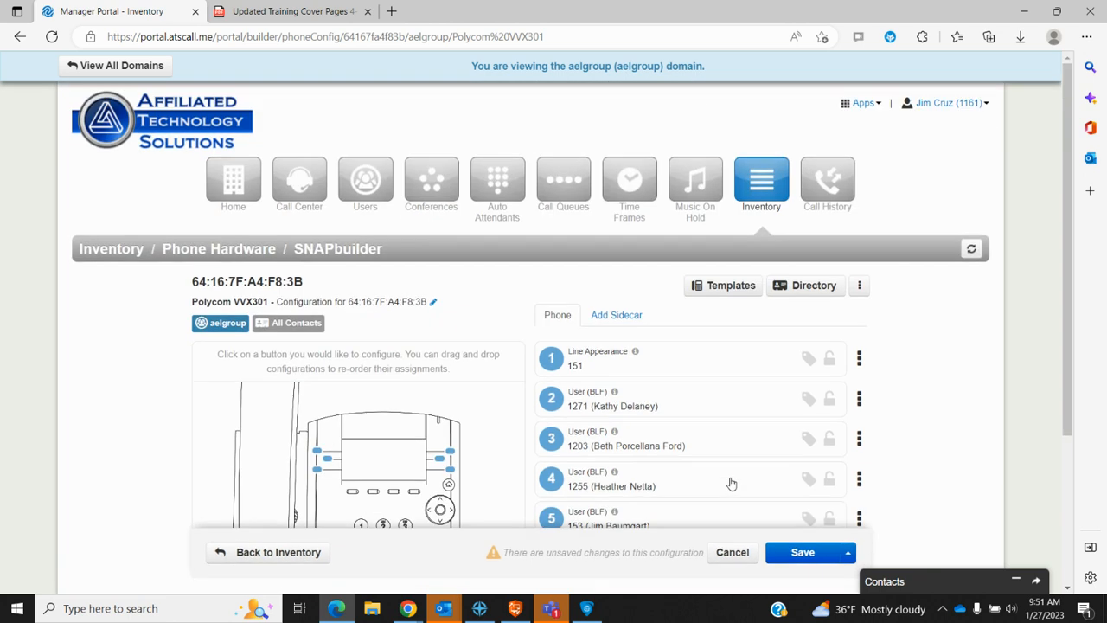
click(763, 189)
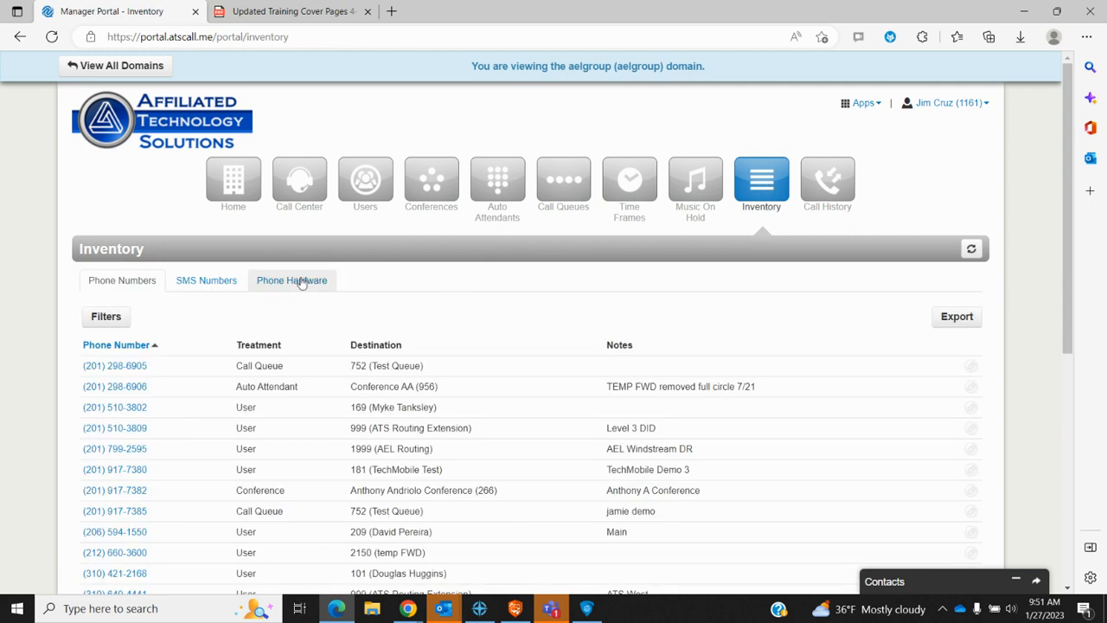
Step: Go from the Phone Hardware list to Call History for 01/26/2023–01/27/2023
click(301, 282)
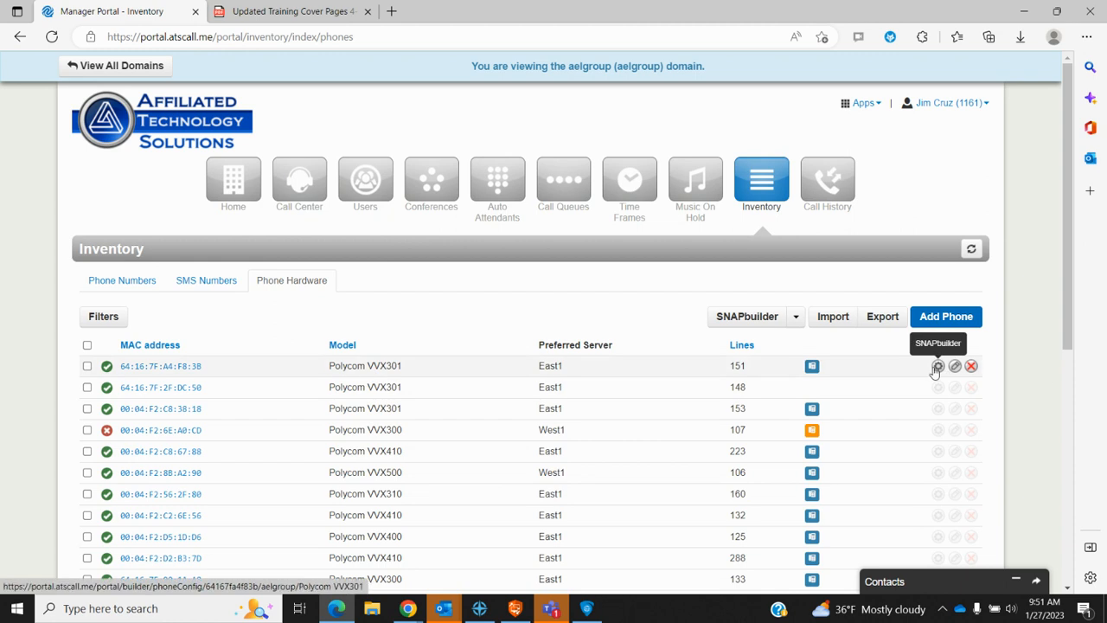
click(824, 179)
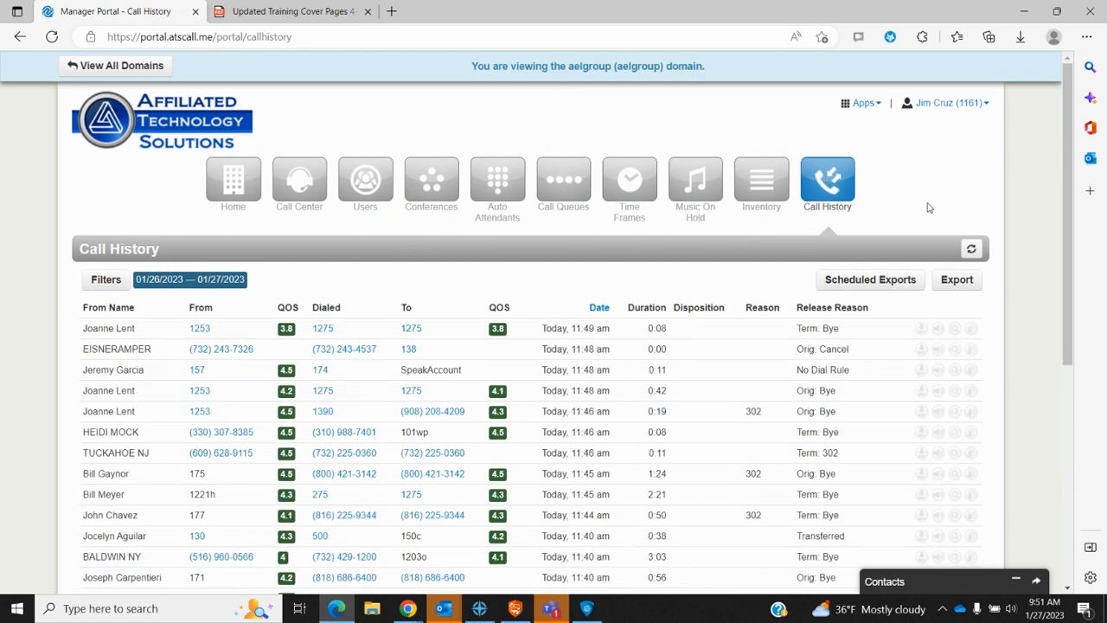
scroll(937, 192, down, 1)
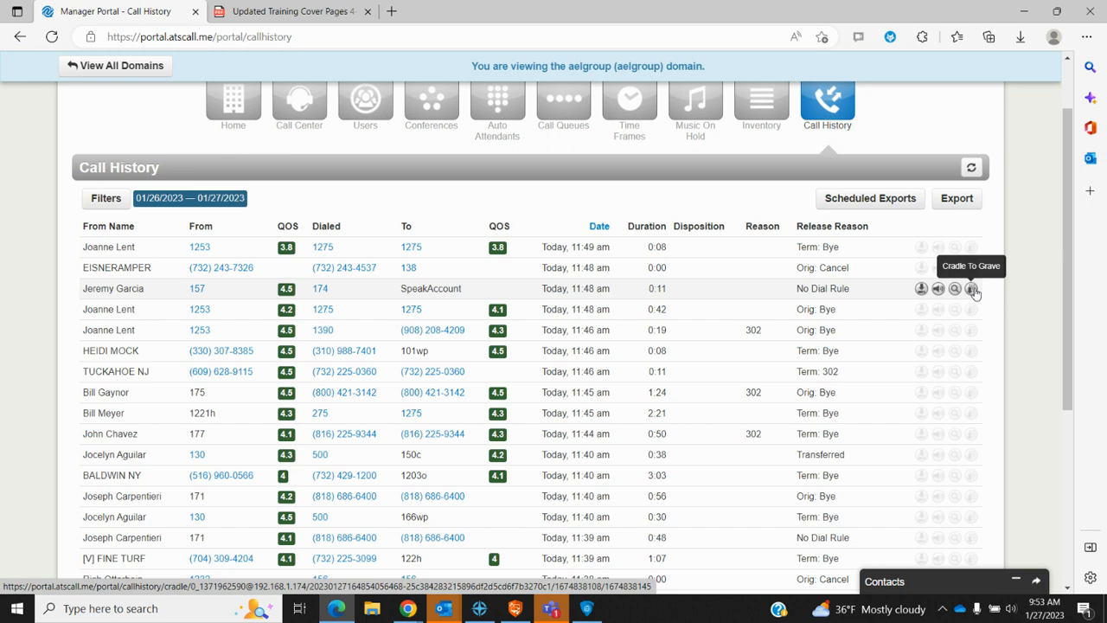
click(972, 289)
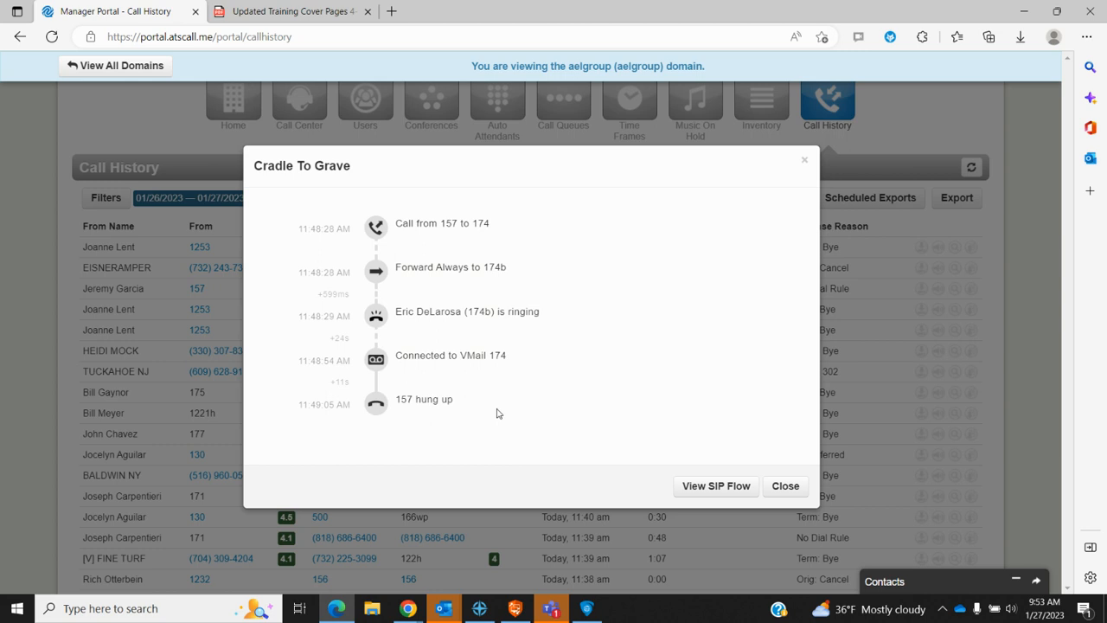
click(785, 486)
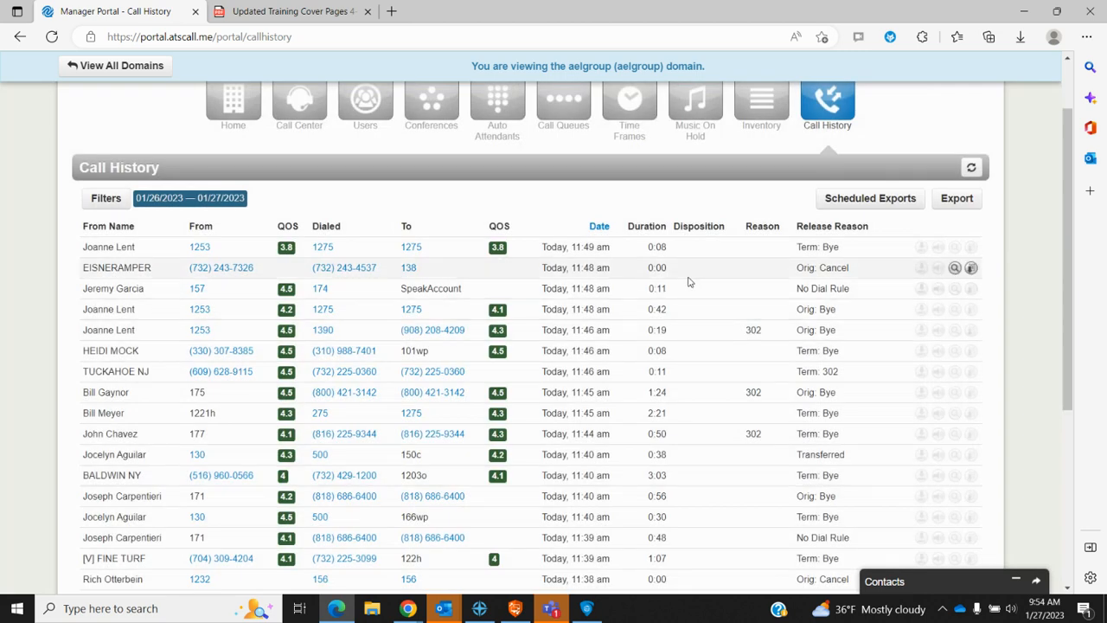
Step: View the Cradle To Grave timeline of the 1221h-to-1275 call, then show 100 calls per page
click(971, 415)
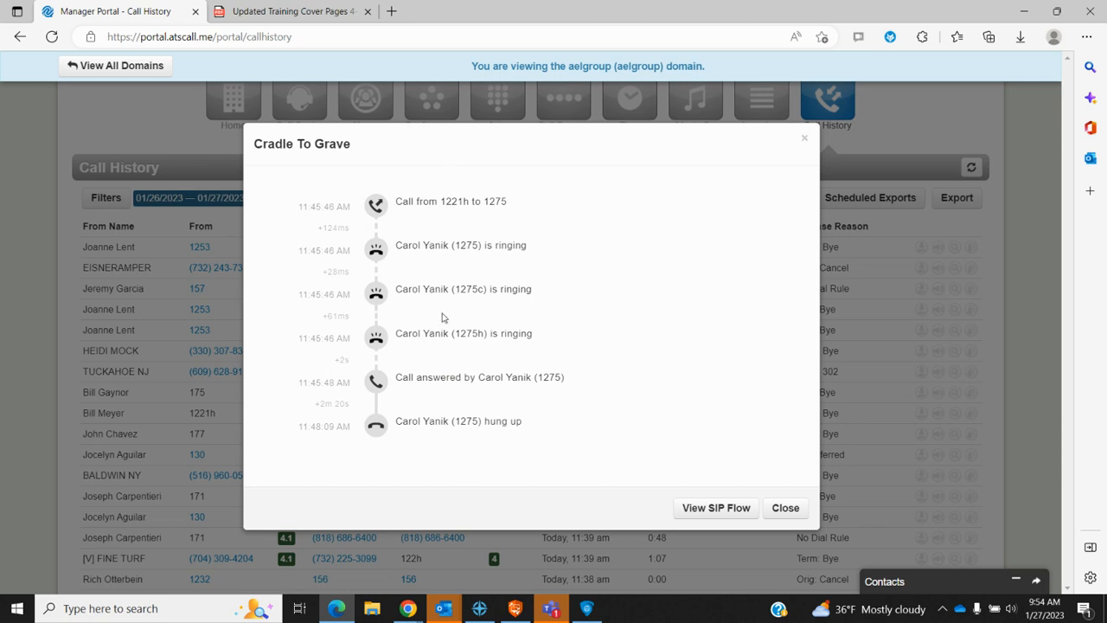
click(795, 515)
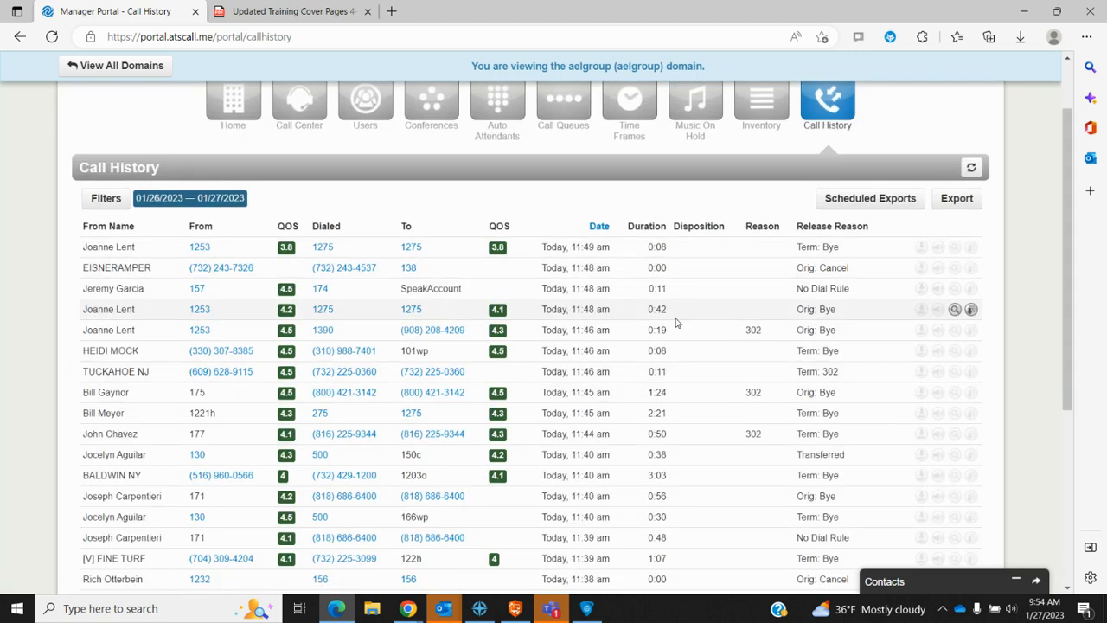
scroll(397, 340, down, 3)
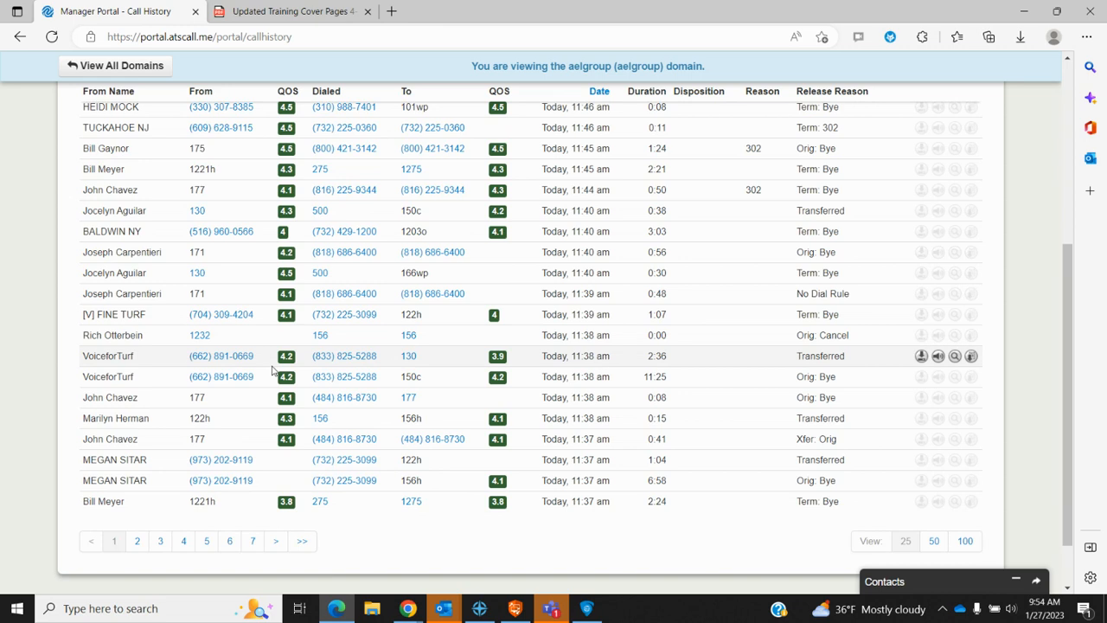
click(965, 542)
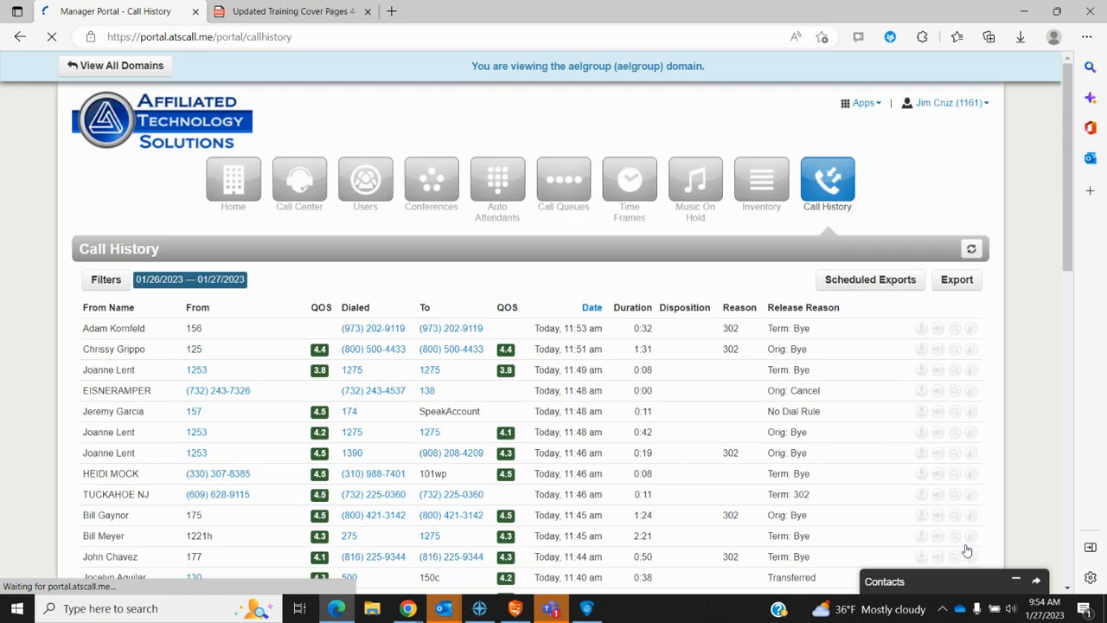
scroll(558, 349, down, 12)
Step: Open the Call History Filters dialog, dated 01/26/2023 to 01/27/2023
scroll(564, 372, up, 10)
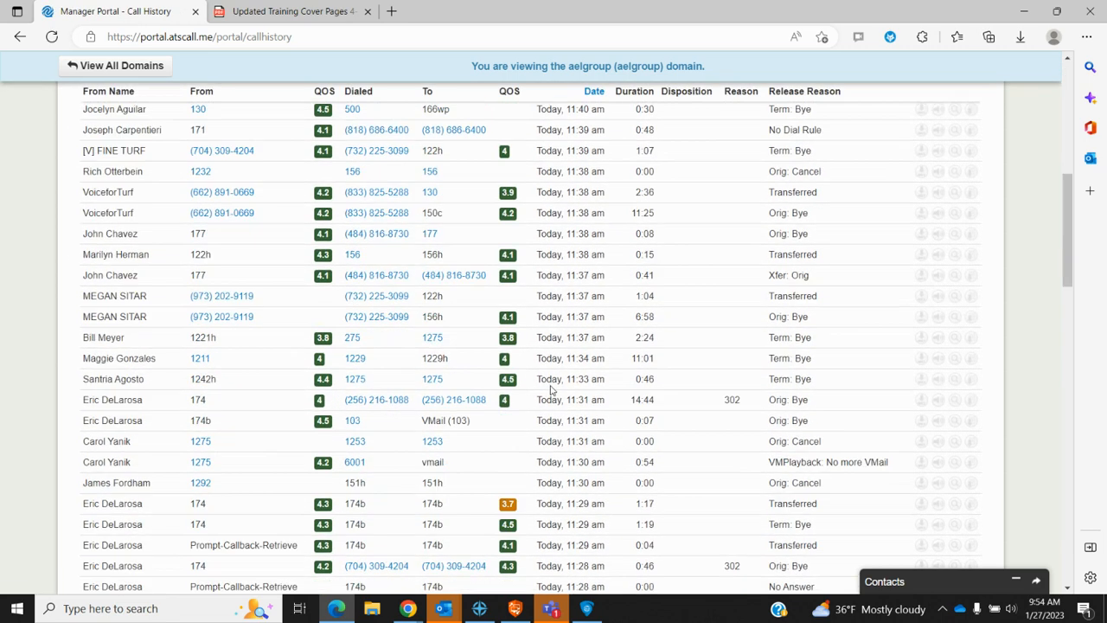
scroll(547, 392, up, 3)
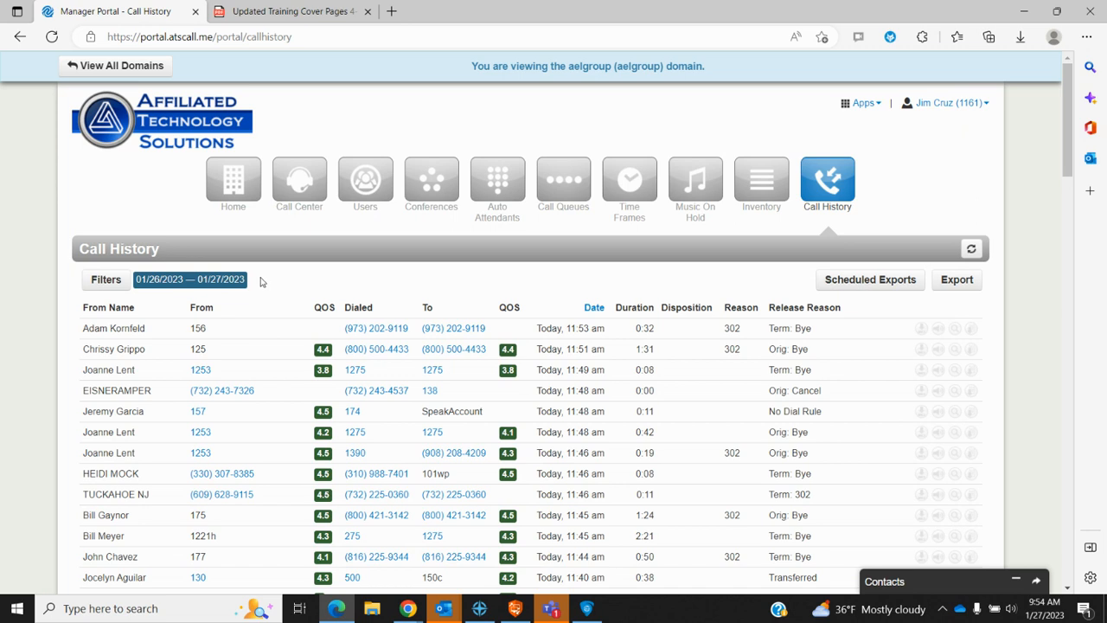
click(104, 281)
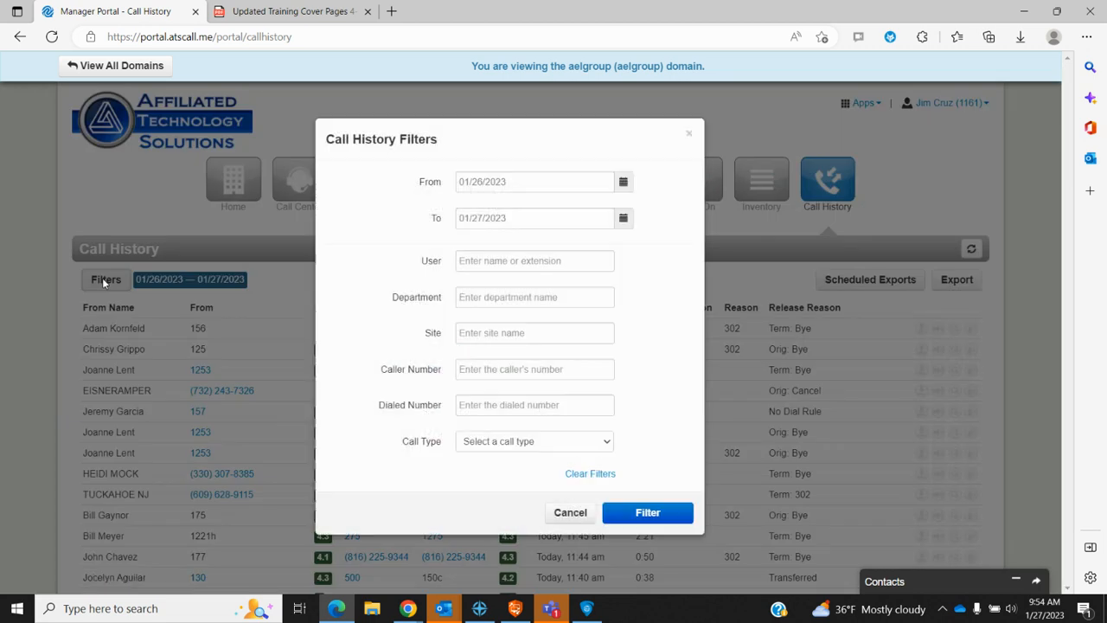
Step: Try the From date picker, User 101 and Call Type options, then cancel without filtering
click(622, 182)
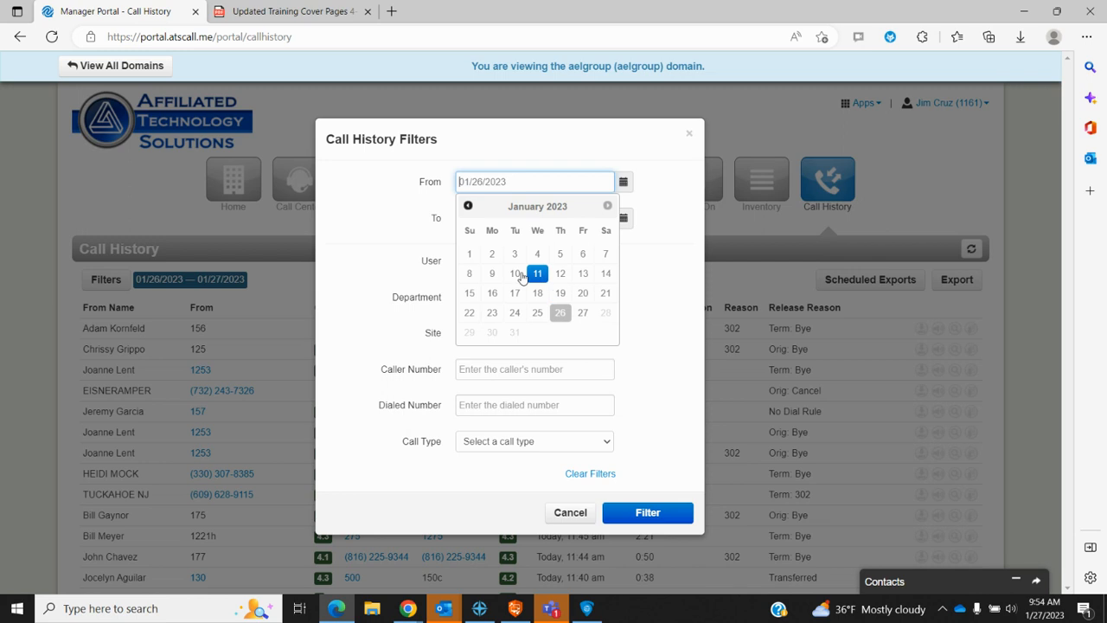
click(664, 187)
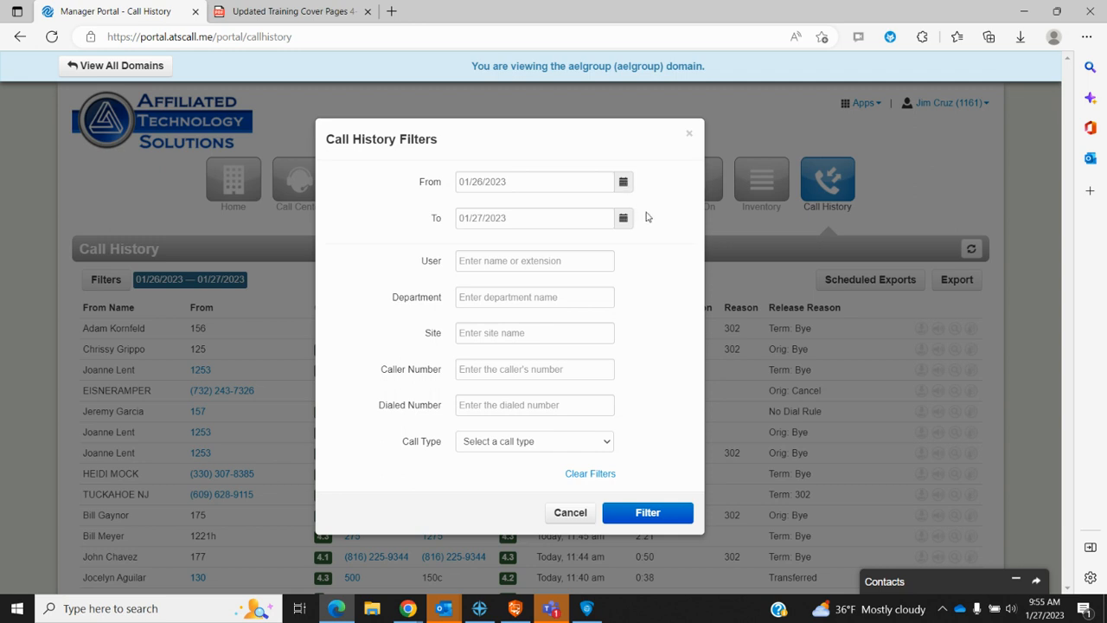
click(465, 261)
text(1)
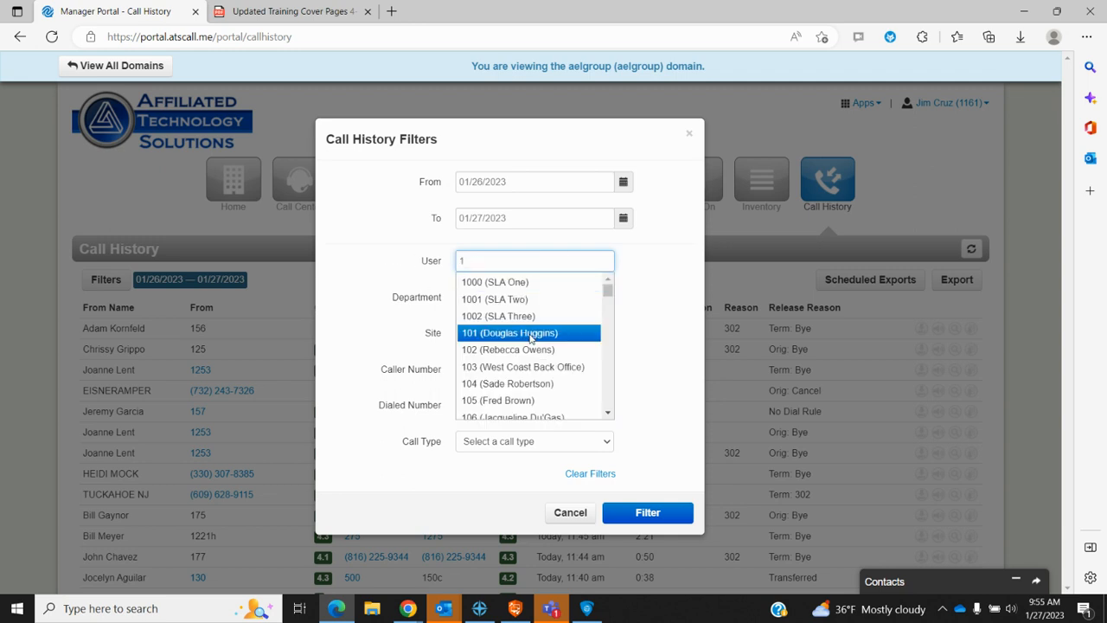
scroll(530, 337, down, 3)
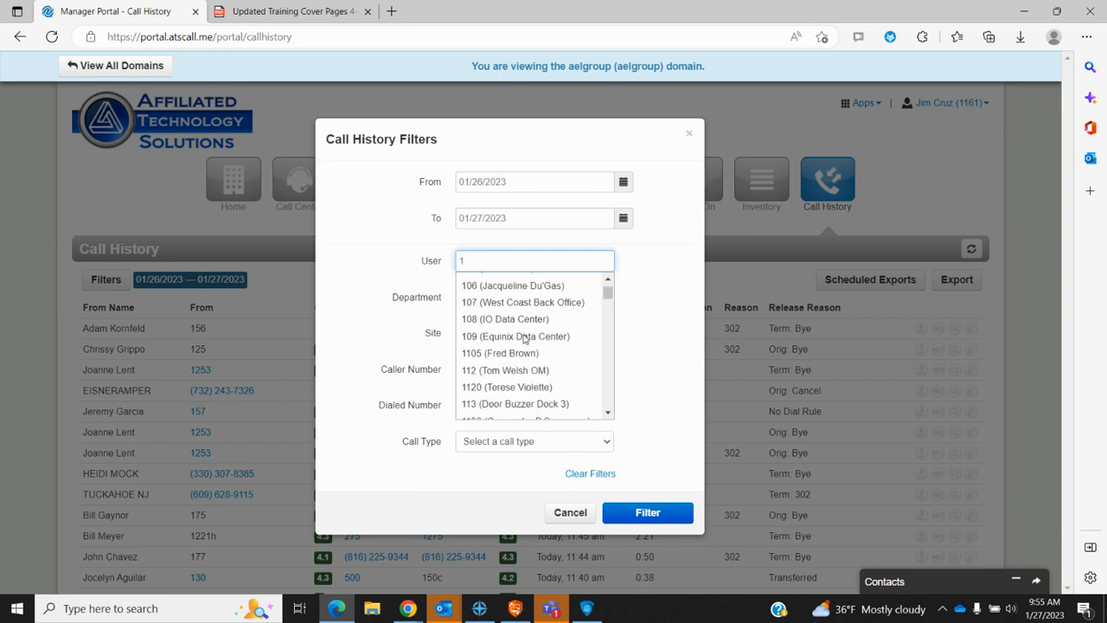
scroll(523, 337, up, 4)
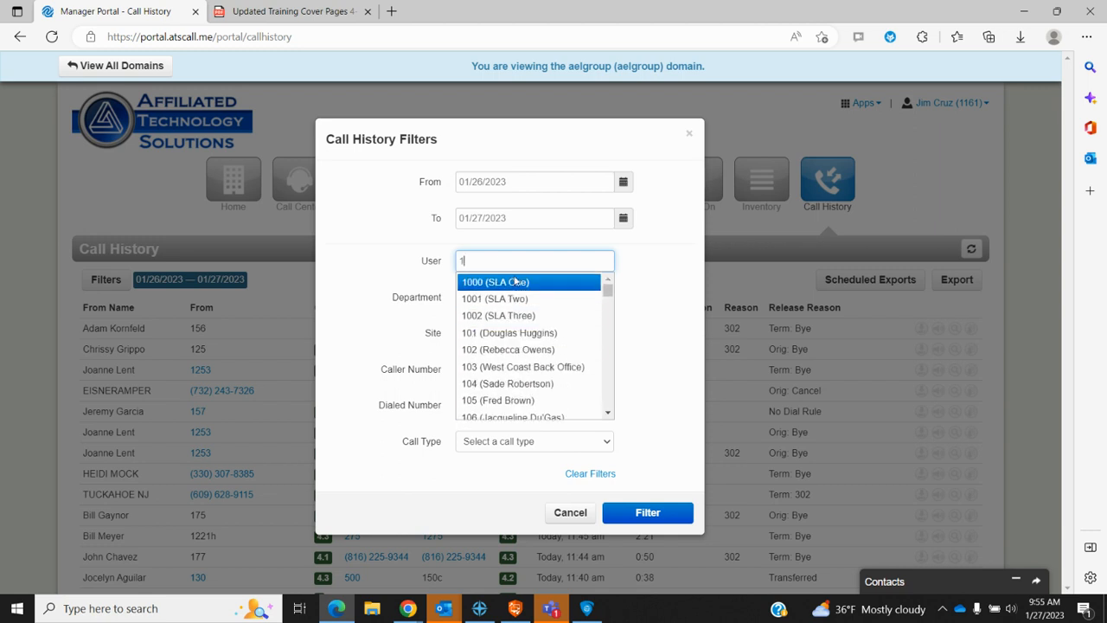
click(509, 334)
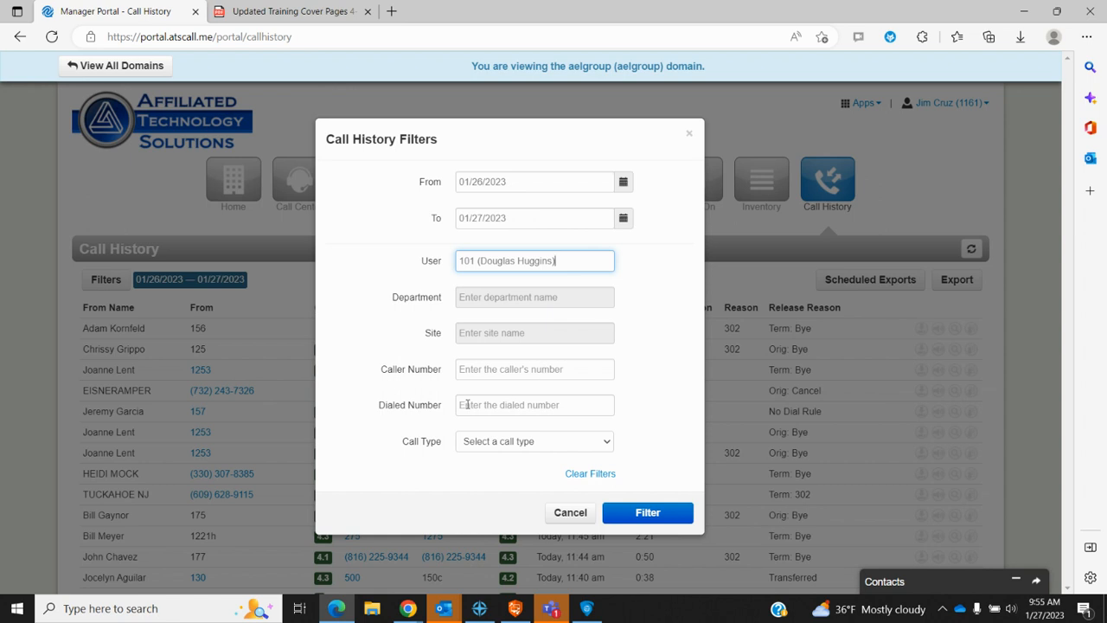
click(611, 443)
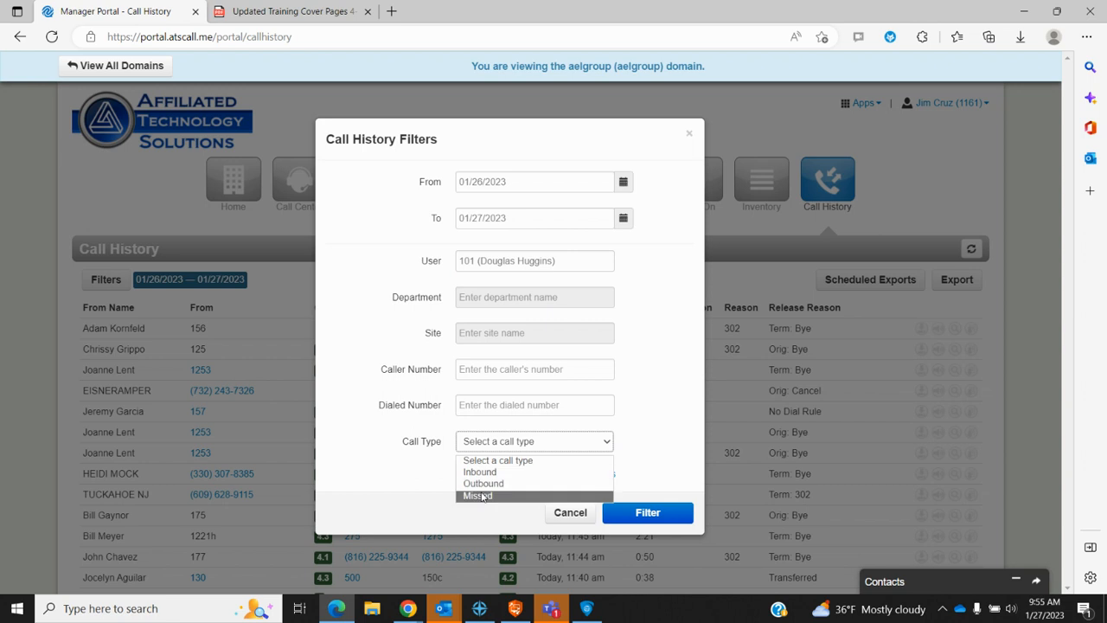
click(570, 513)
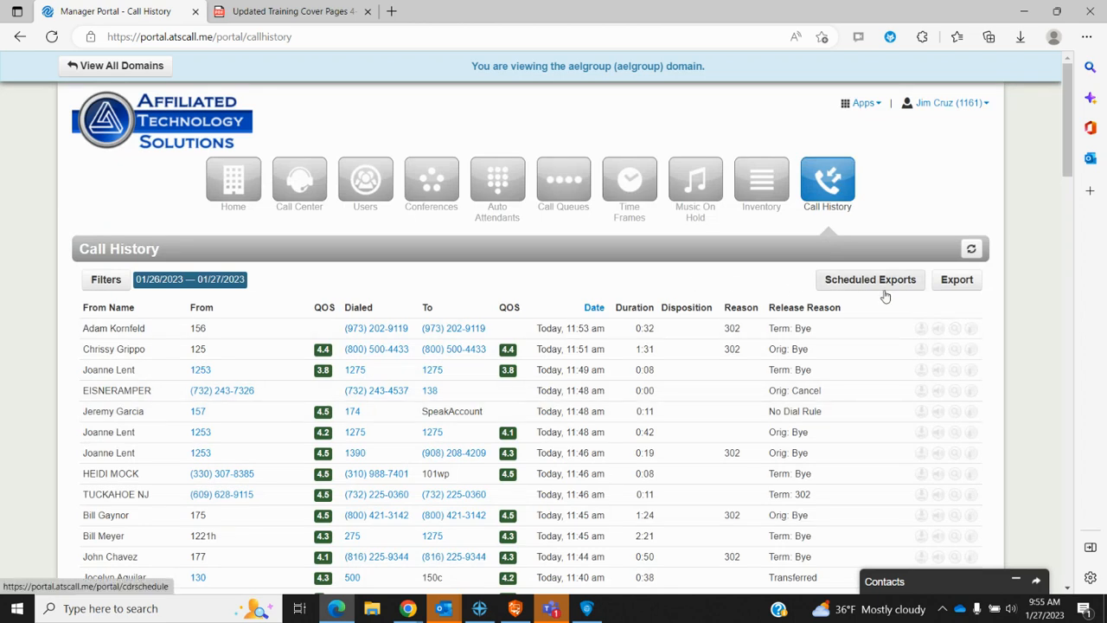
Step: Export the call data to calls_aelgroup_2023-01-27.csv and open user_import_aelgroup.csv in Excel
click(958, 280)
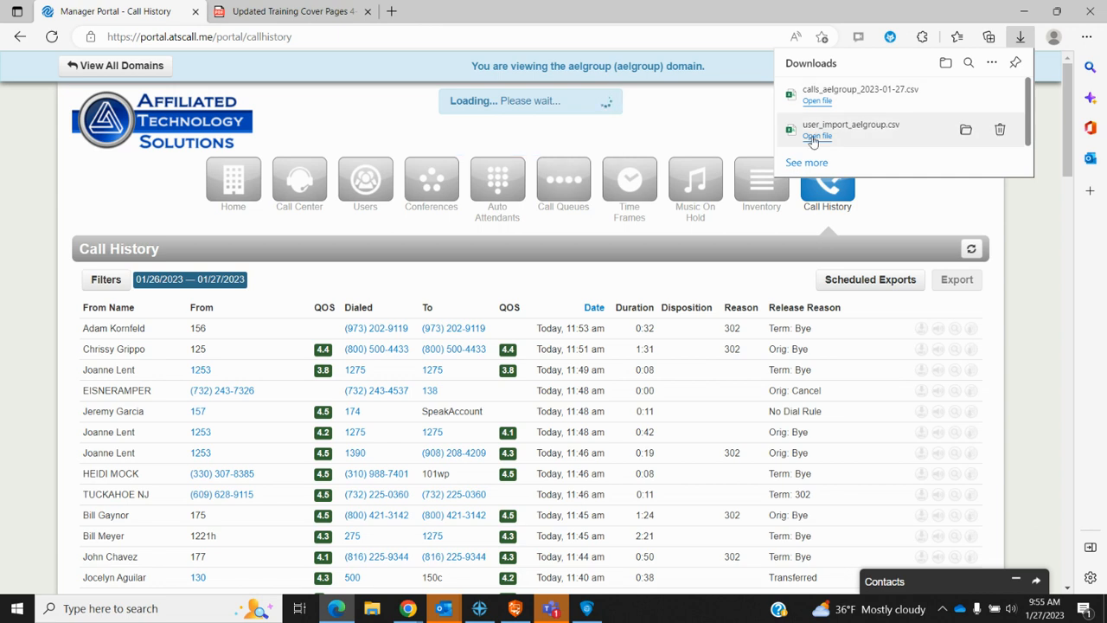
click(813, 137)
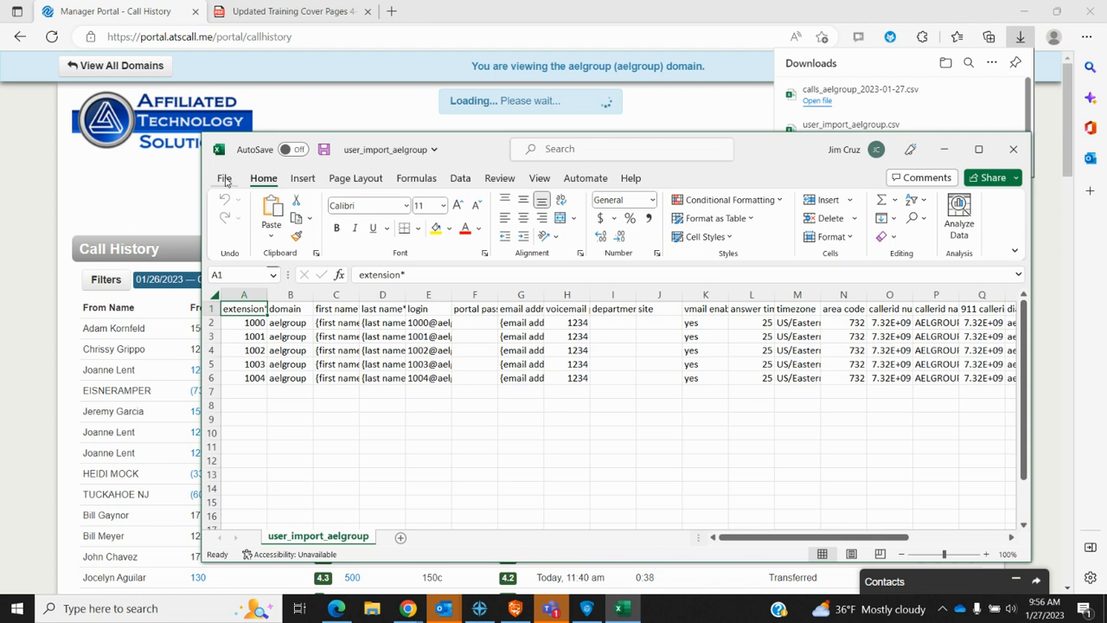
Step: Try Save As with Excel Workbook (*.xlsx), then close Excel unsaved and dismiss the downloads list
click(224, 178)
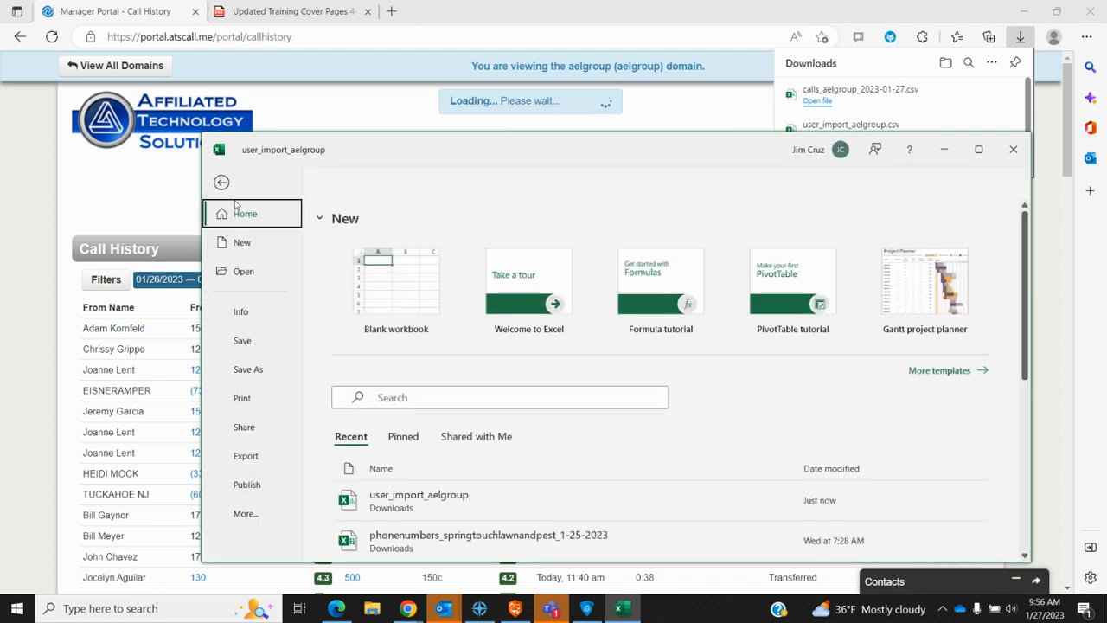
click(249, 369)
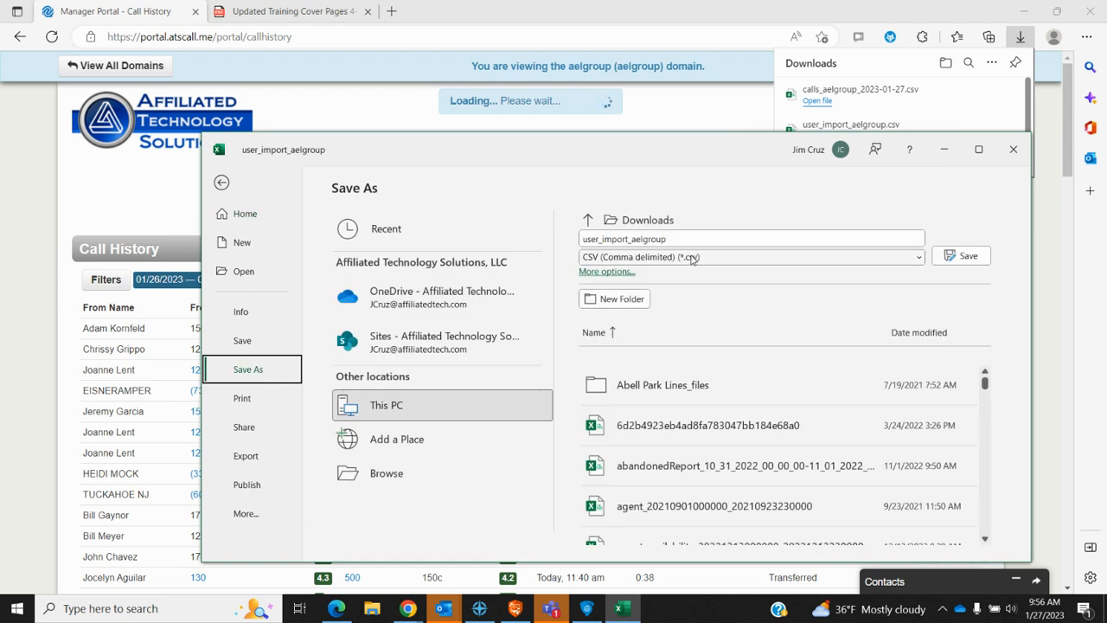
click(920, 258)
key(Escape)
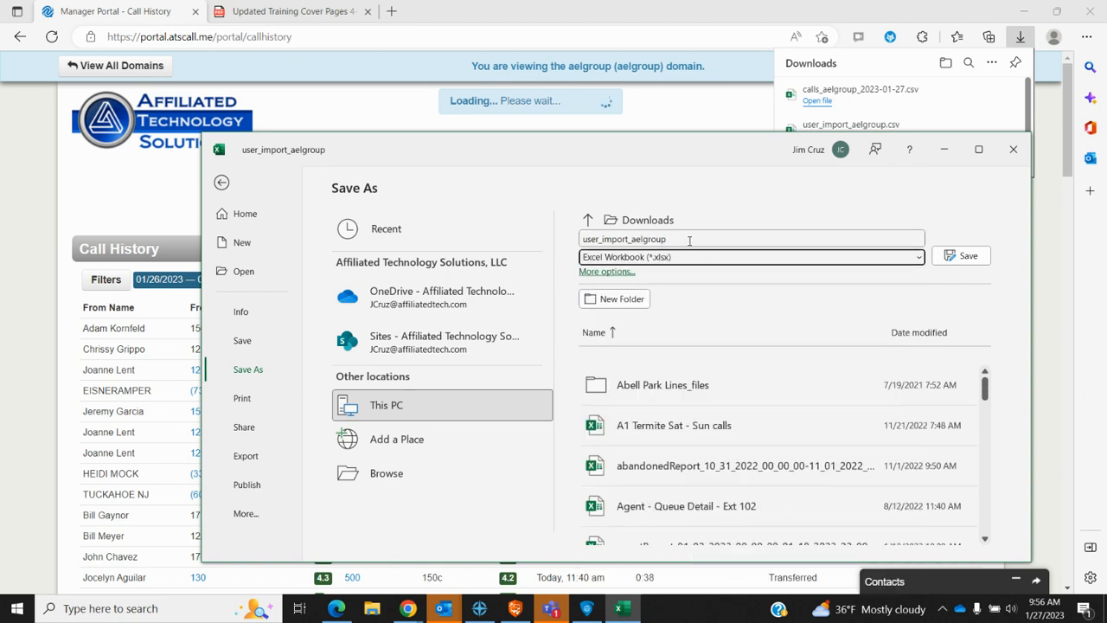
click(682, 239)
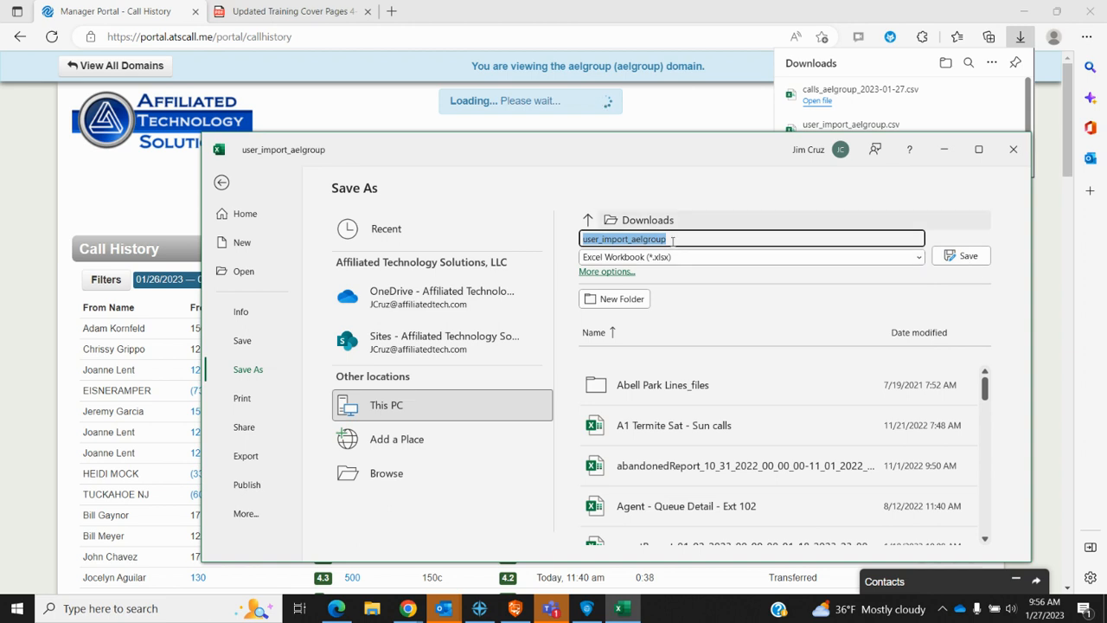
click(1013, 150)
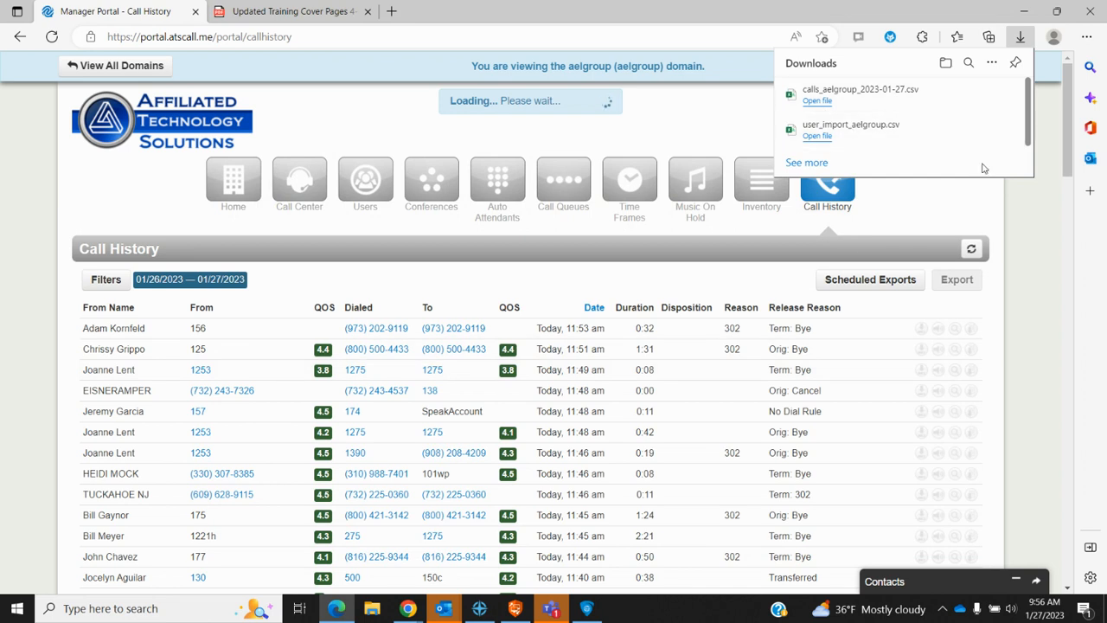
click(1042, 250)
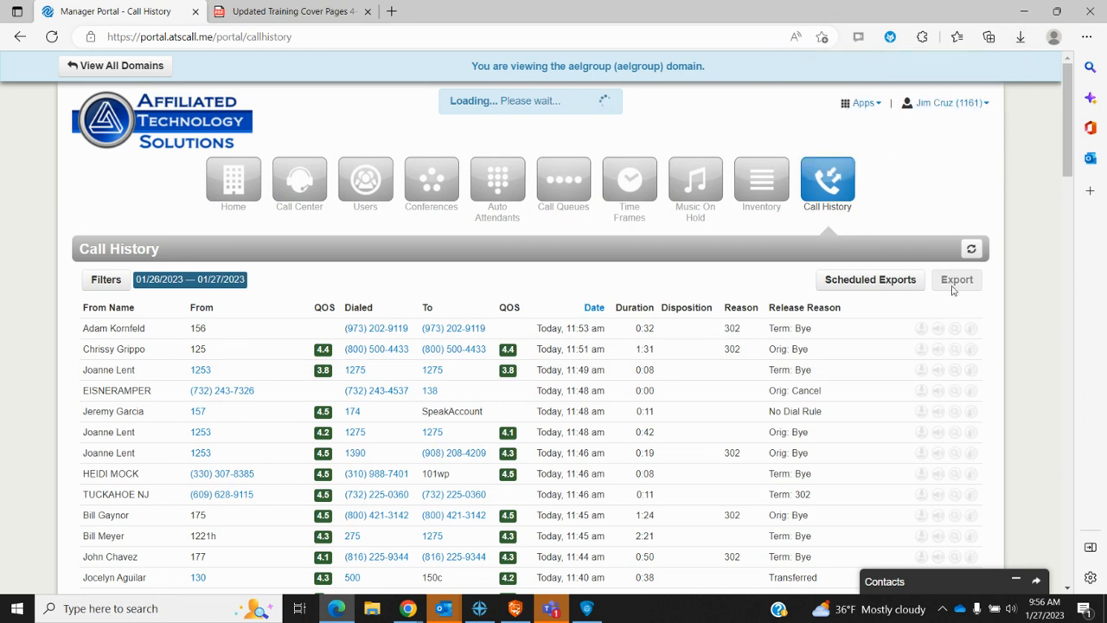
Step: Go to Scheduled Exports and start a new export from the list holding 139 and Inbound calls
click(870, 280)
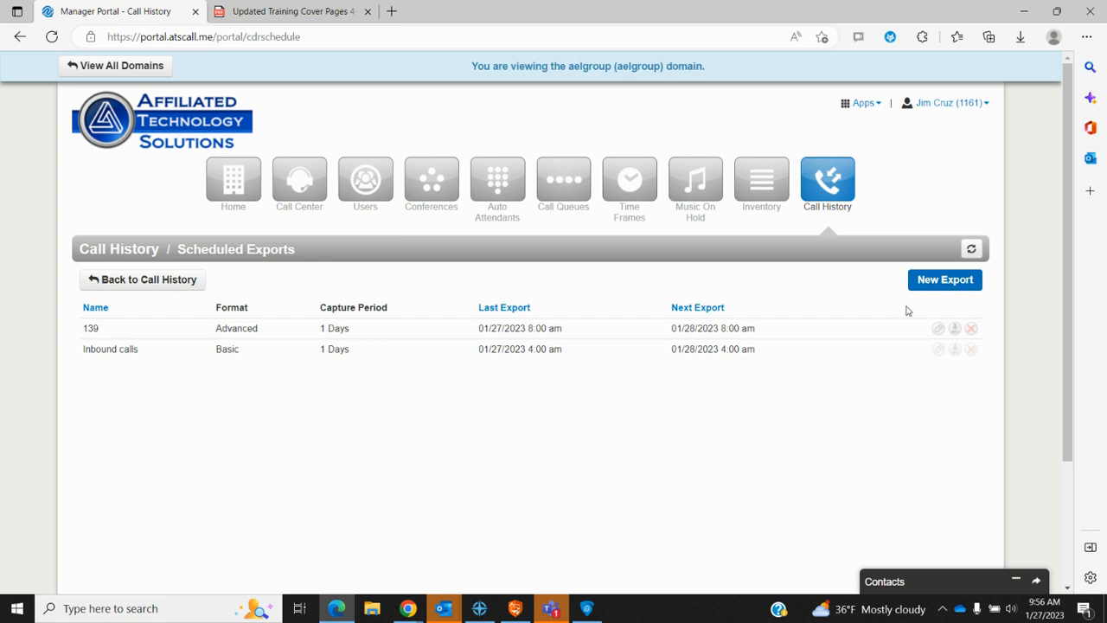
click(957, 280)
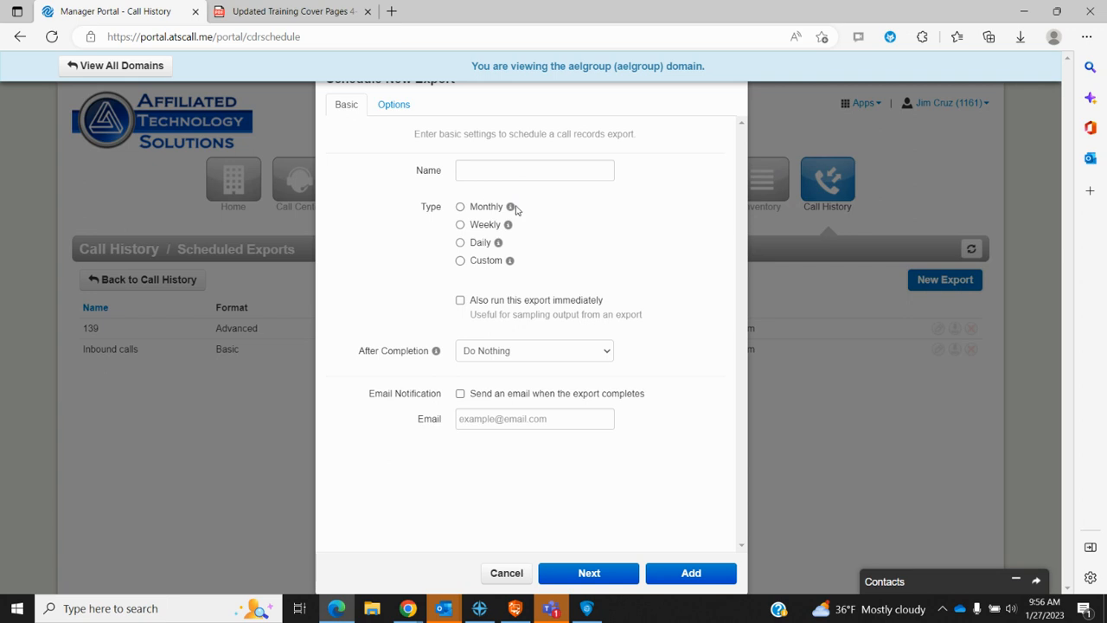
Step: Set the new export to run Daily, then cancel the Schedule New Export dialog
mouse_move(513, 211)
click(461, 243)
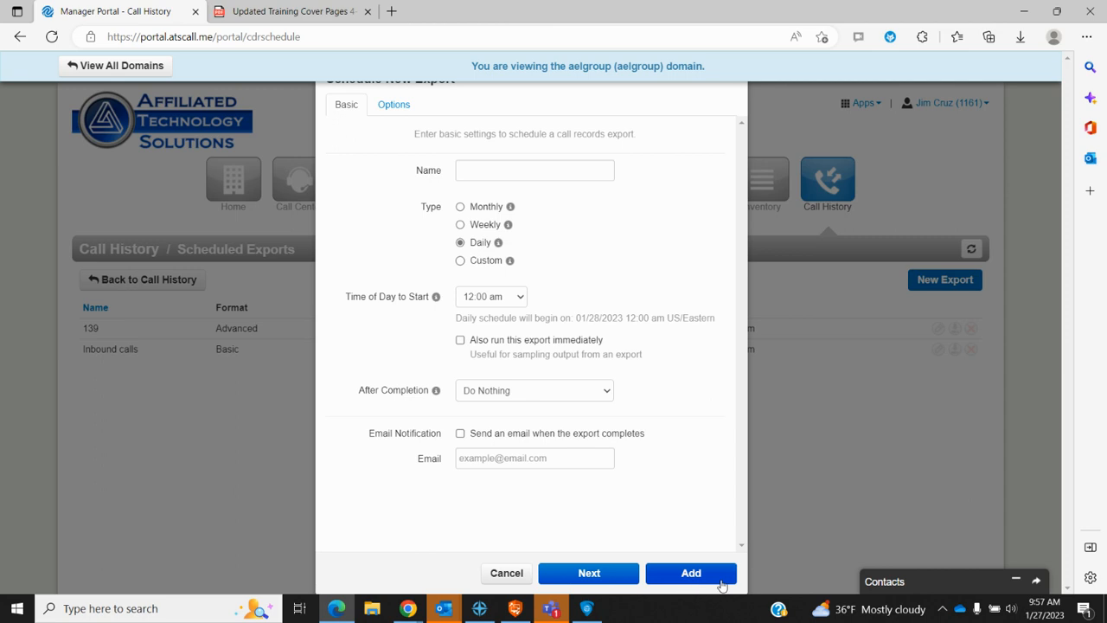
click(506, 573)
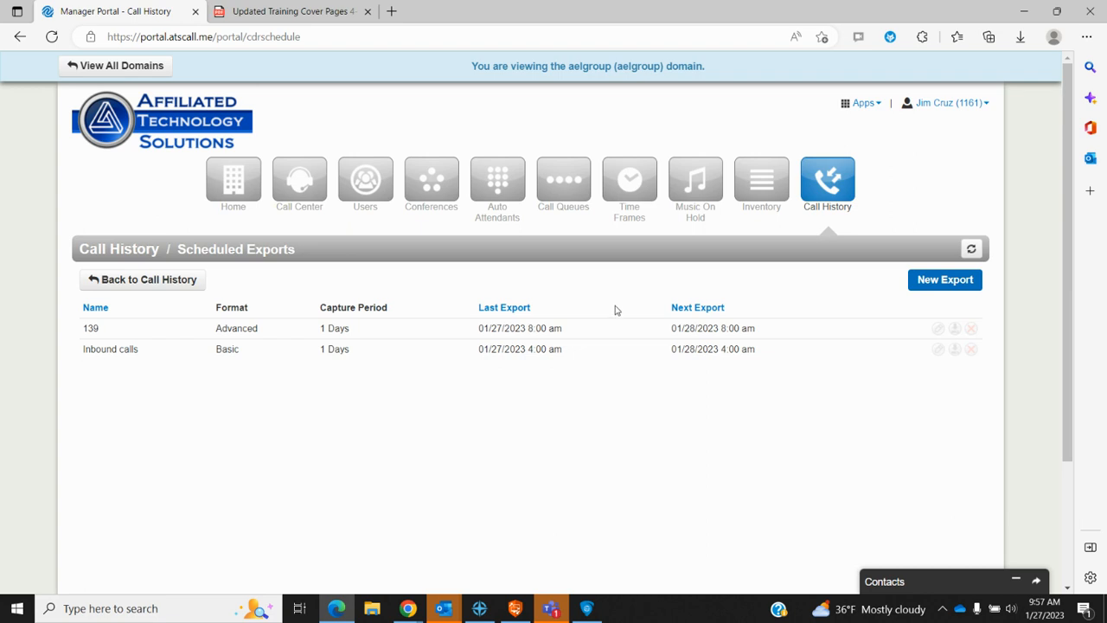
Step: Return via Call History to the home dashboard, then bring up 'Training closing slide 1.19.23.pdf'
click(130, 287)
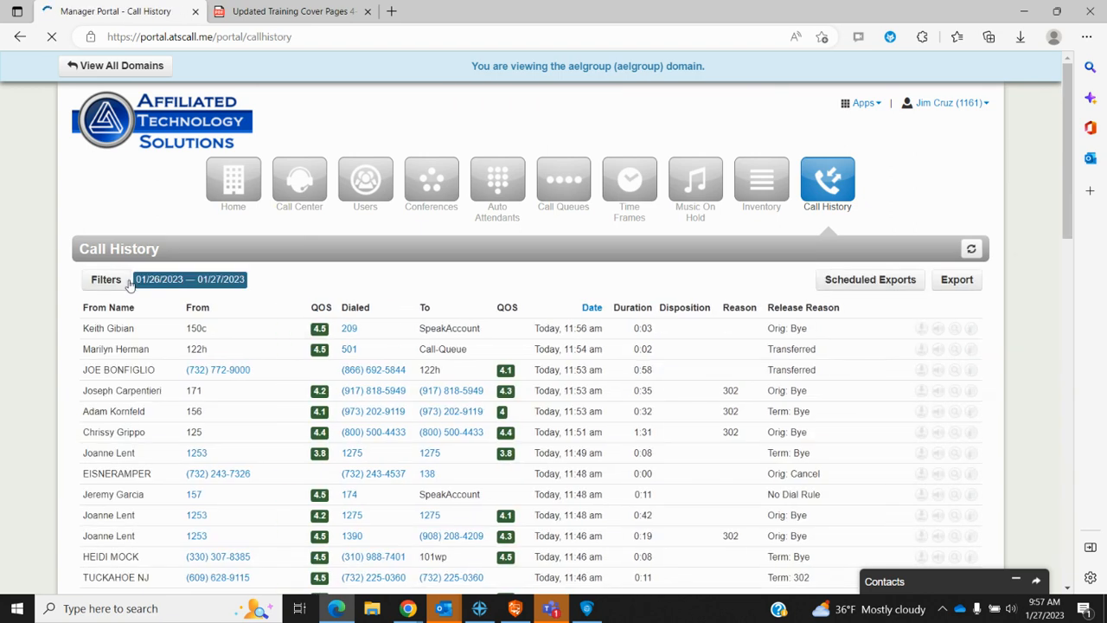
click(229, 186)
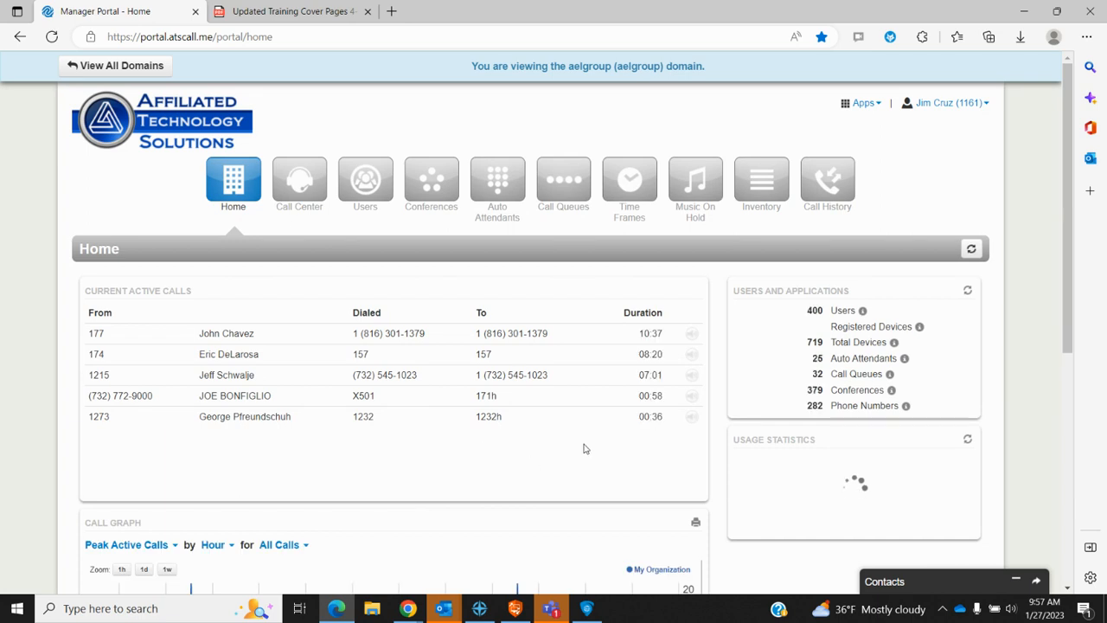
scroll(584, 448, down, 3)
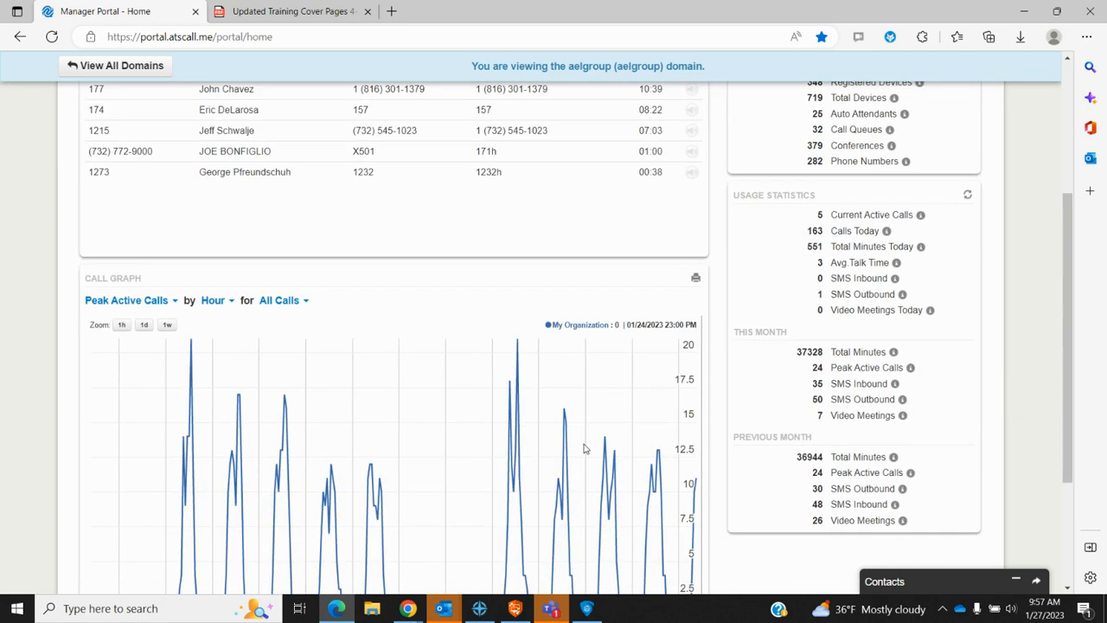
scroll(584, 448, up, 3)
scroll(584, 448, up, 1)
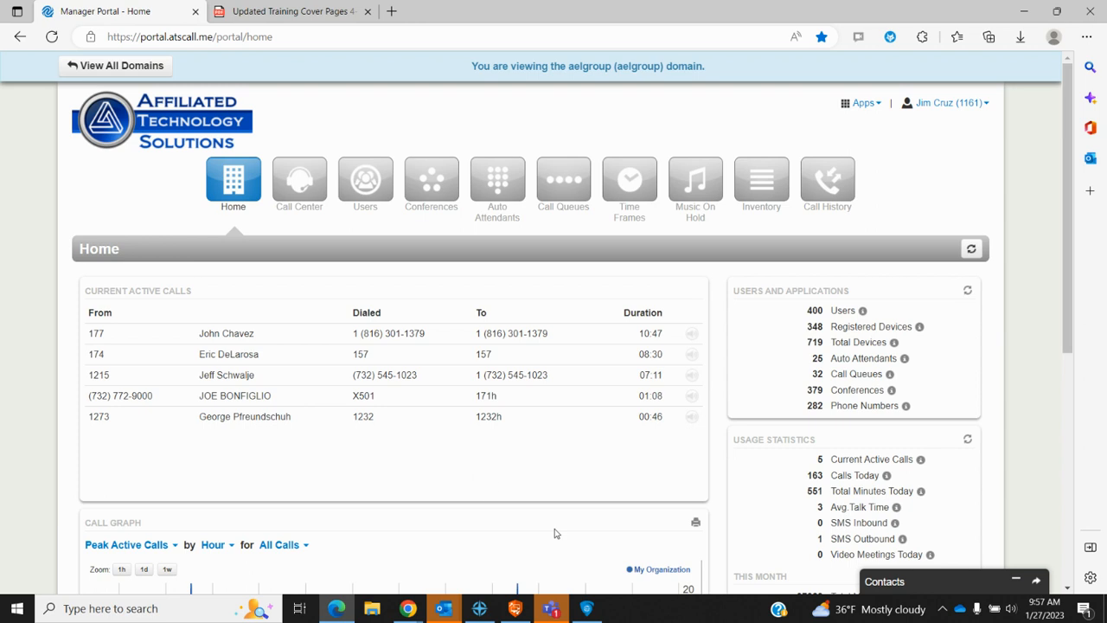
click(587, 610)
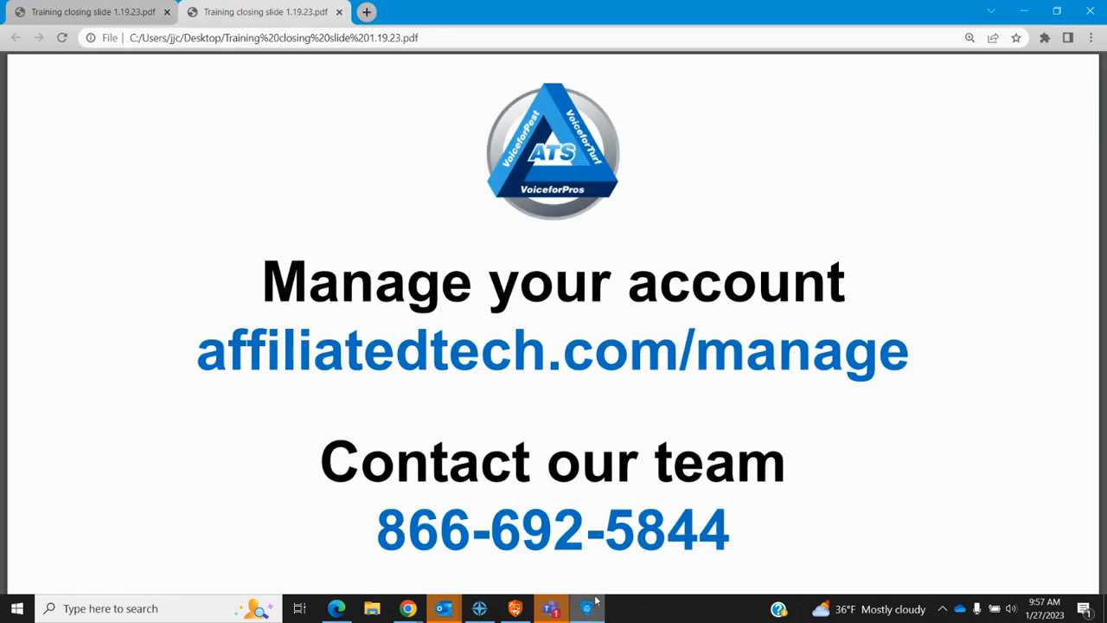